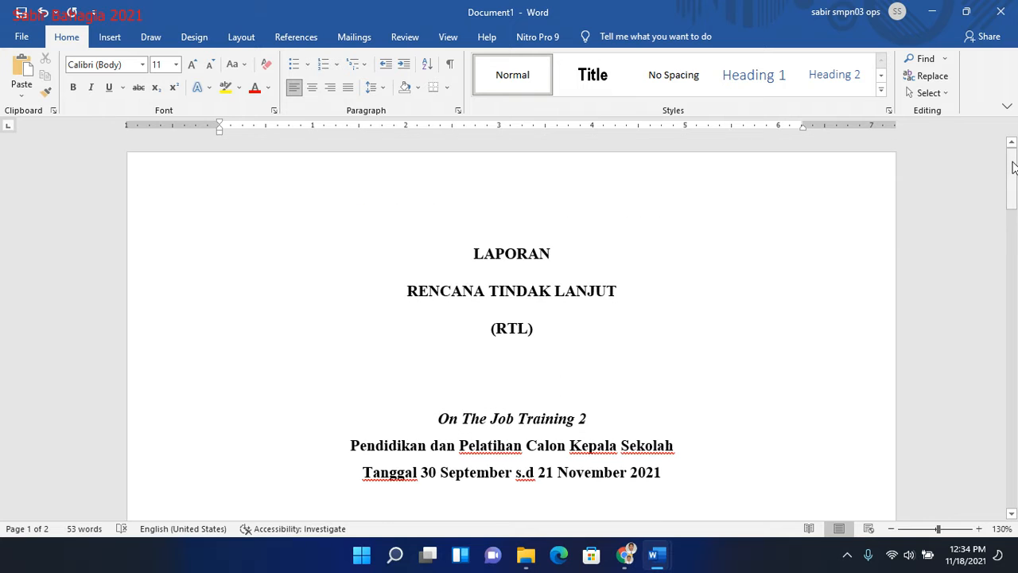
- Insert a new line above the LAPORAN title on the cover page and enter "Halaman Judul" in it
left_click(528, 236)
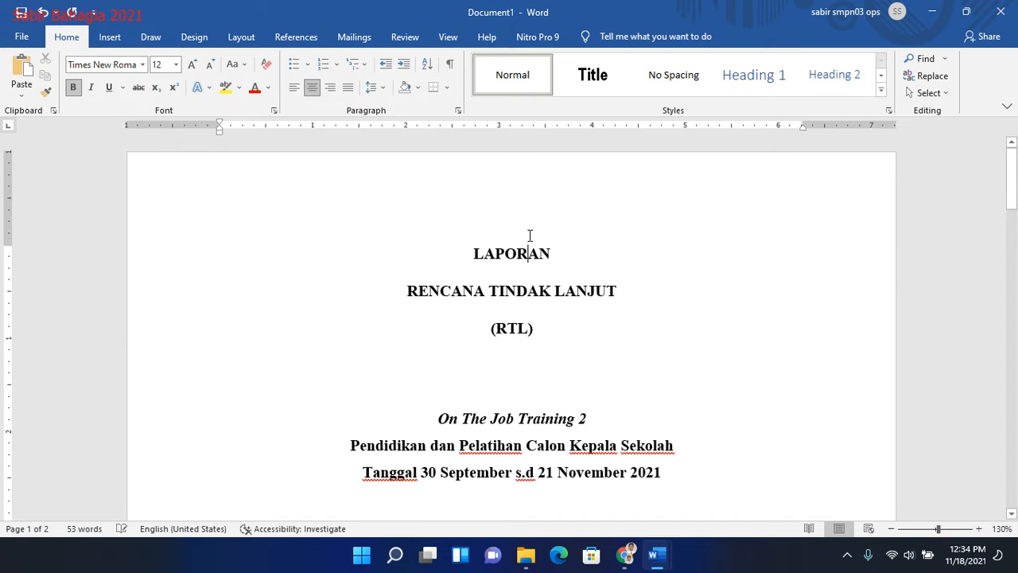
left_click(476, 251)
key("Return")
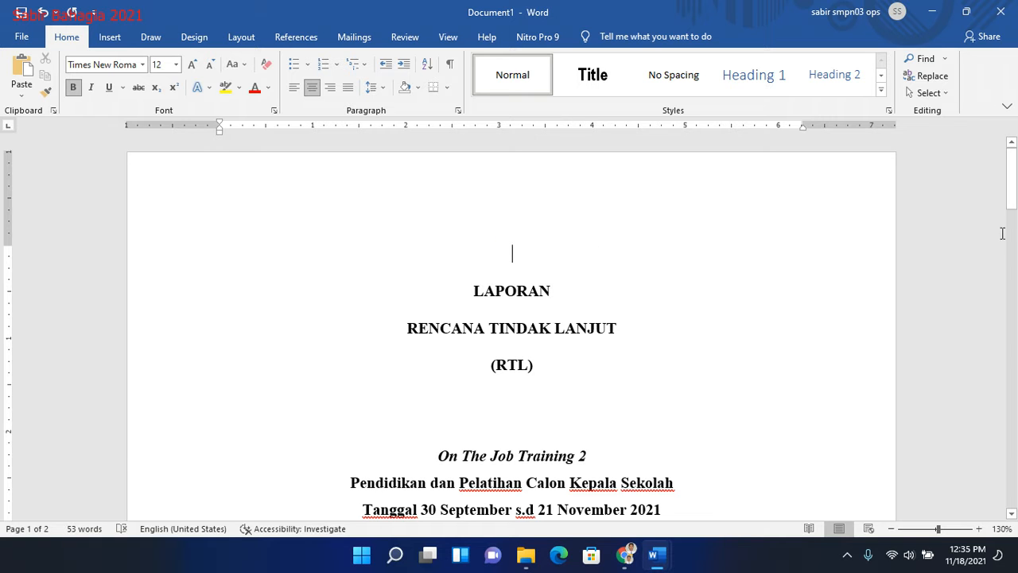
left_click(890, 529)
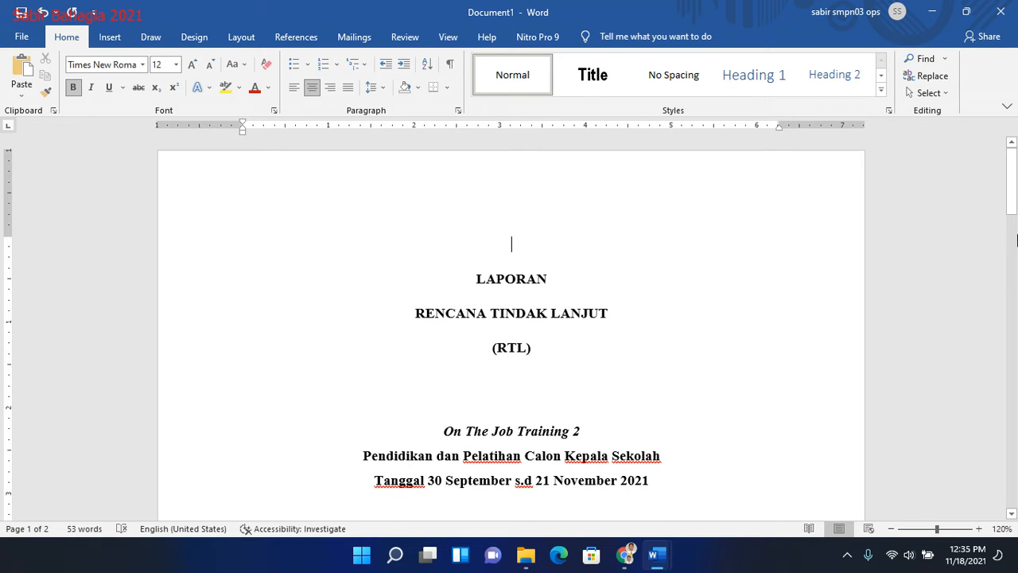
mouse_move(1015, 195)
left_mouse_down()
mouse_move(1008, 363)
mouse_move(1007, 220)
mouse_move(990, 283)
mouse_move(979, 475)
mouse_move(1010, 372)
mouse_move(1009, 429)
mouse_move(1008, 181)
left_mouse_up()
type("Hala")
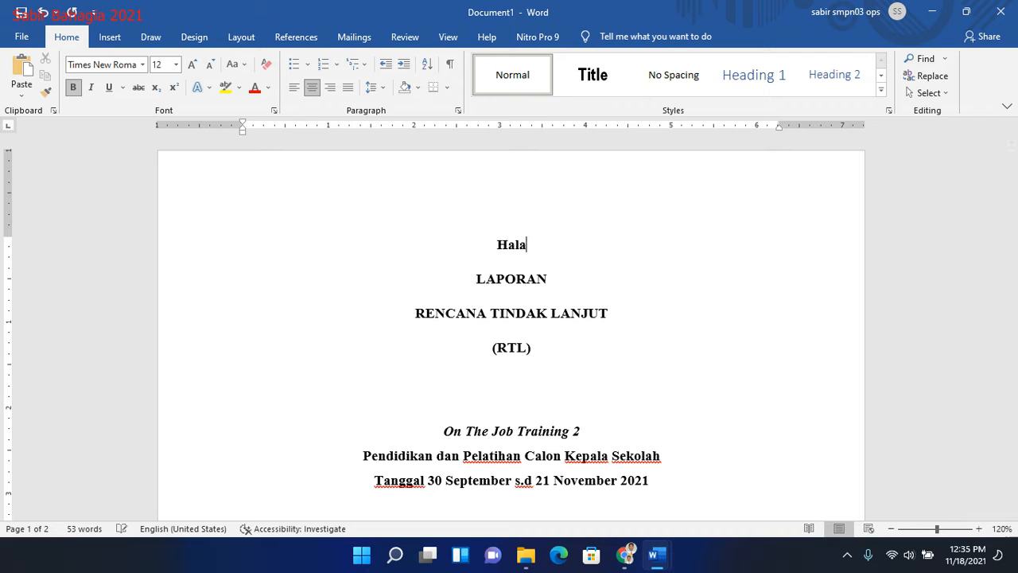
type("man J")
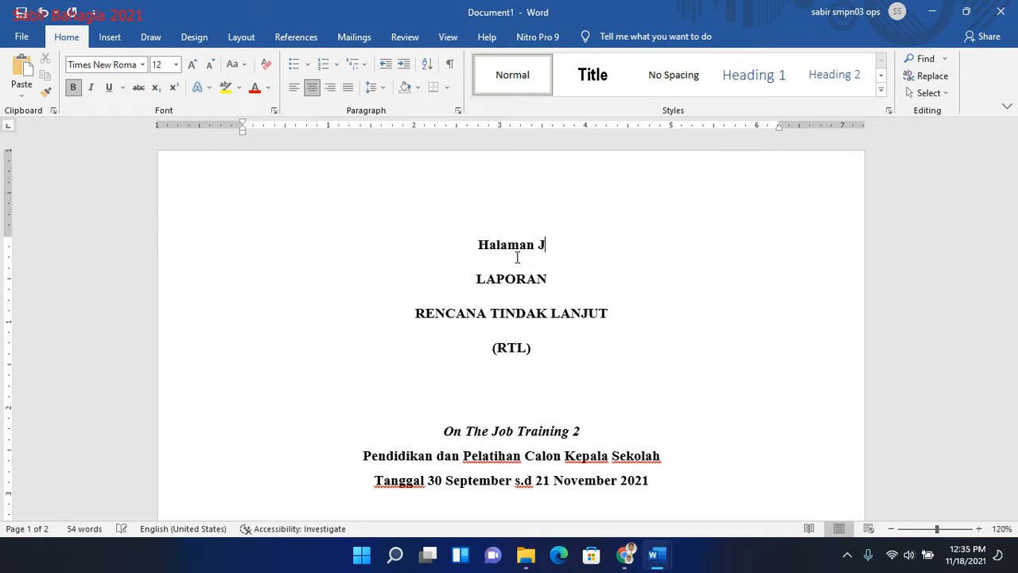
type("udul")
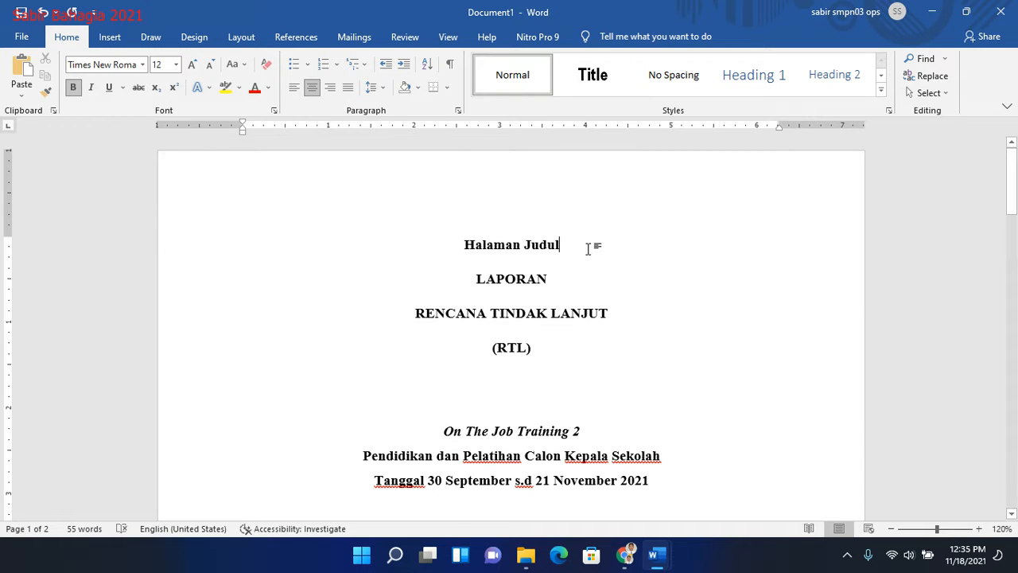
- Set the Halaman Judul line above LAPORAN to Times New Roman, size 12
left_click(437, 238)
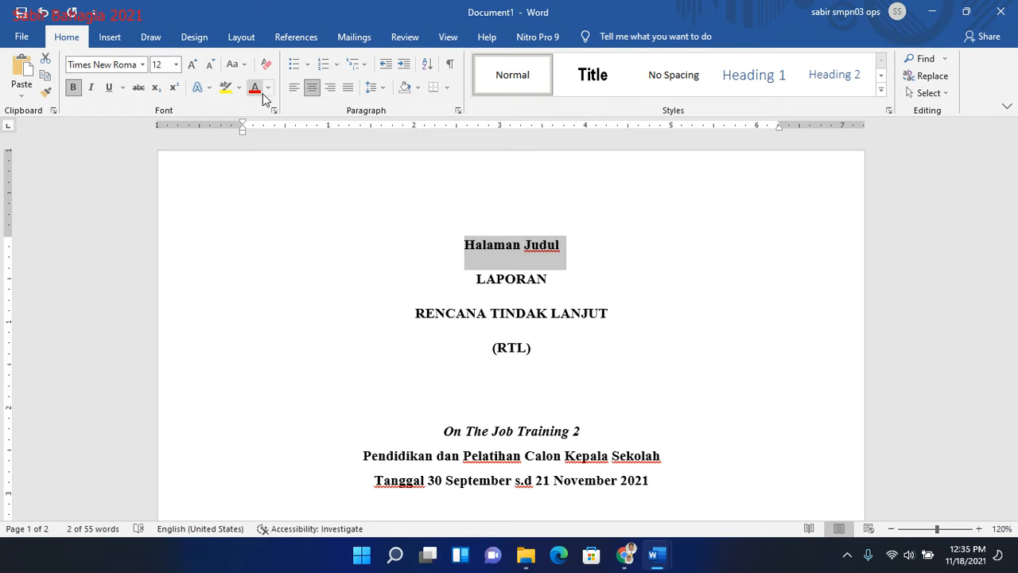
left_click(72, 65)
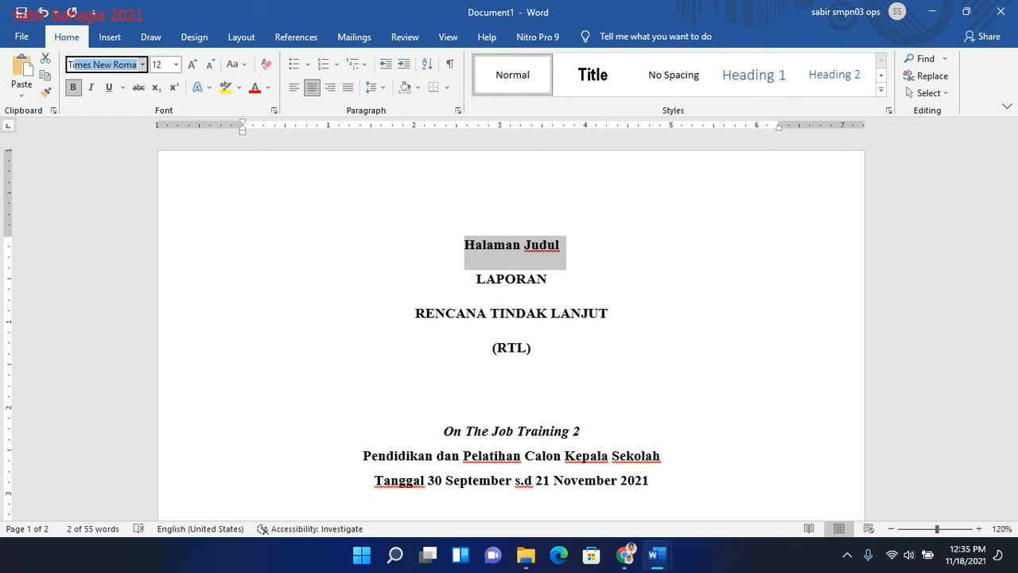
key("Tab")
type("1")
key("Tab")
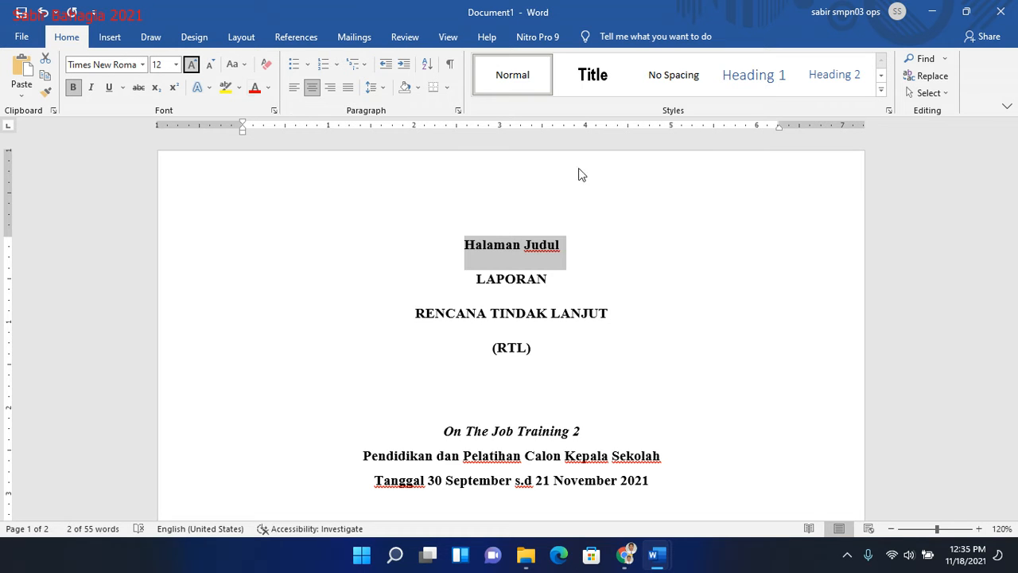
- Apply the Heading 1 style to the Halaman Judul line on the cover page
left_click(555, 246)
left_click_drag(565, 245, 464, 243)
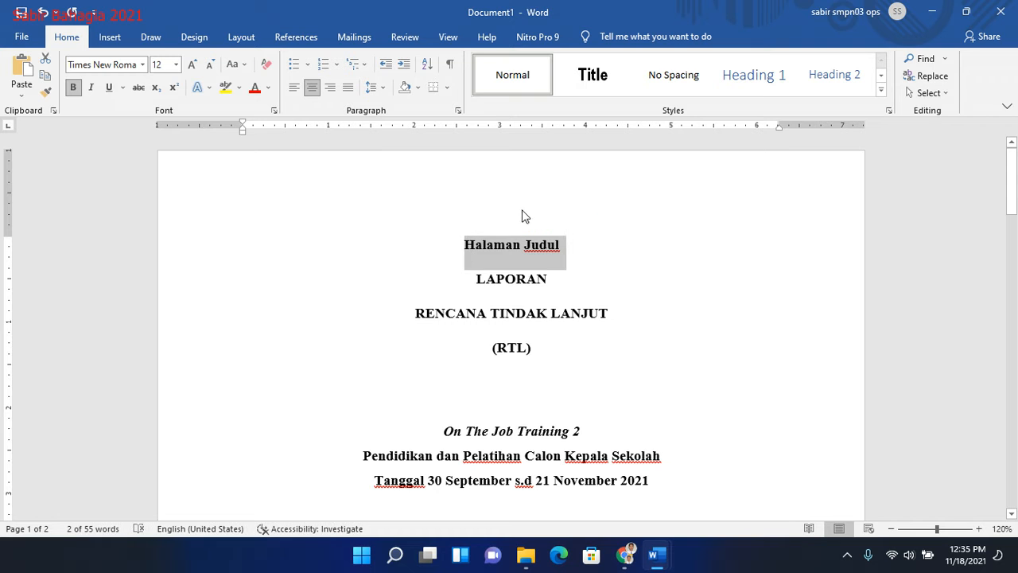
mouse_move(1012, 171)
left_mouse_down()
mouse_move(1013, 199)
mouse_move(1014, 163)
mouse_move(1015, 259)
mouse_move(1015, 164)
left_mouse_up()
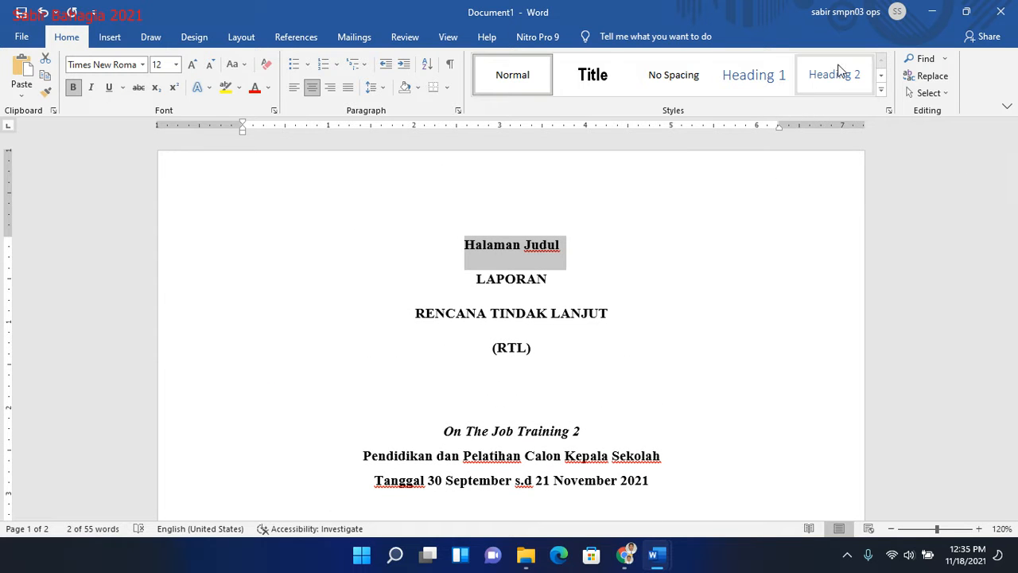
left_click(880, 77)
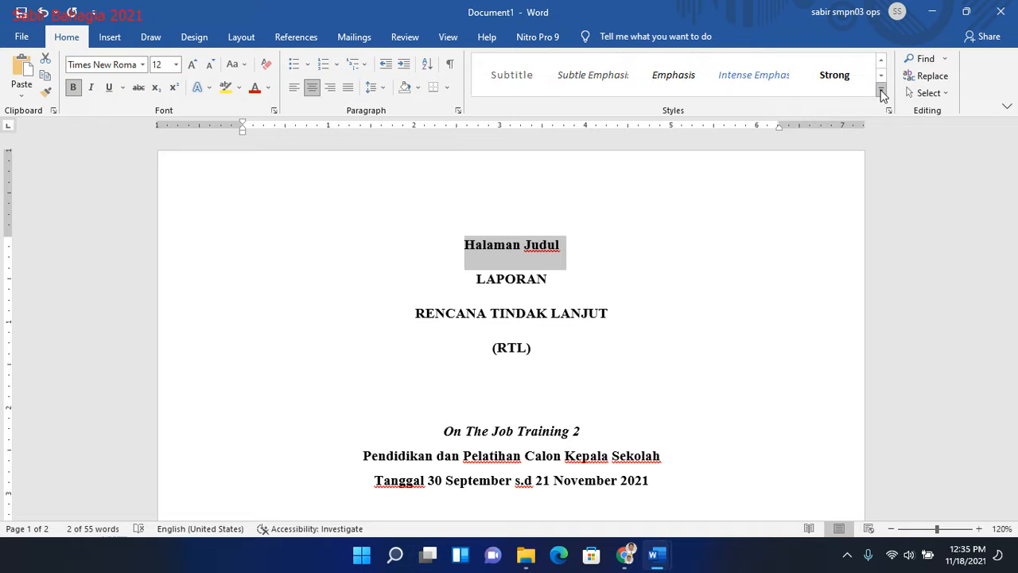
left_click(881, 91)
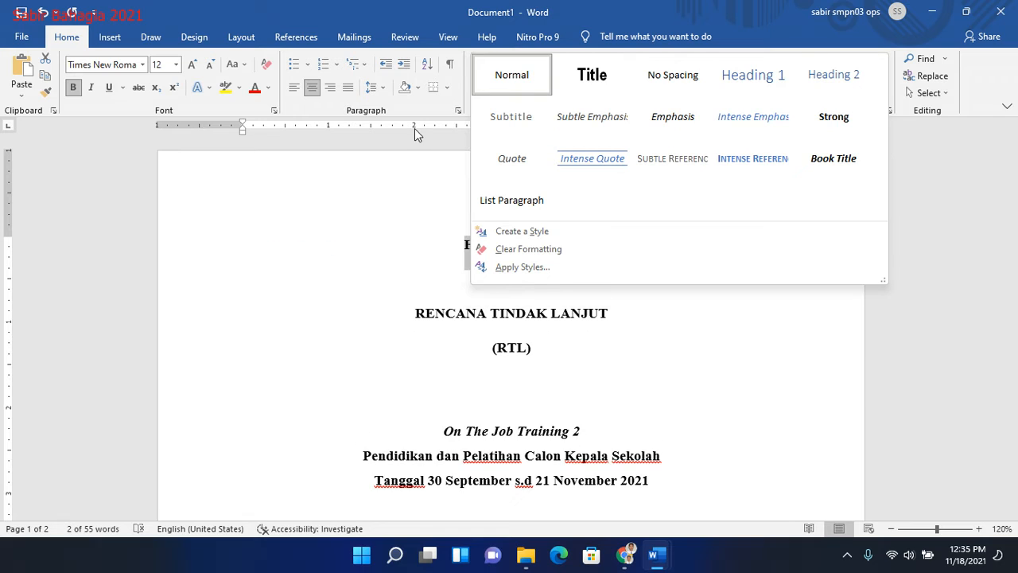
left_click(227, 235)
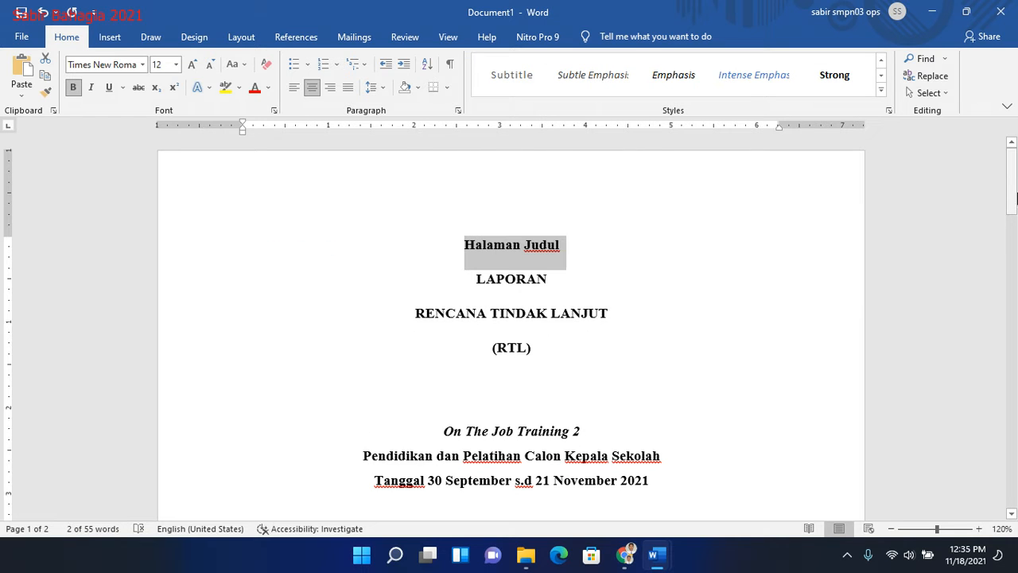
left_click(526, 249)
left_click(881, 87)
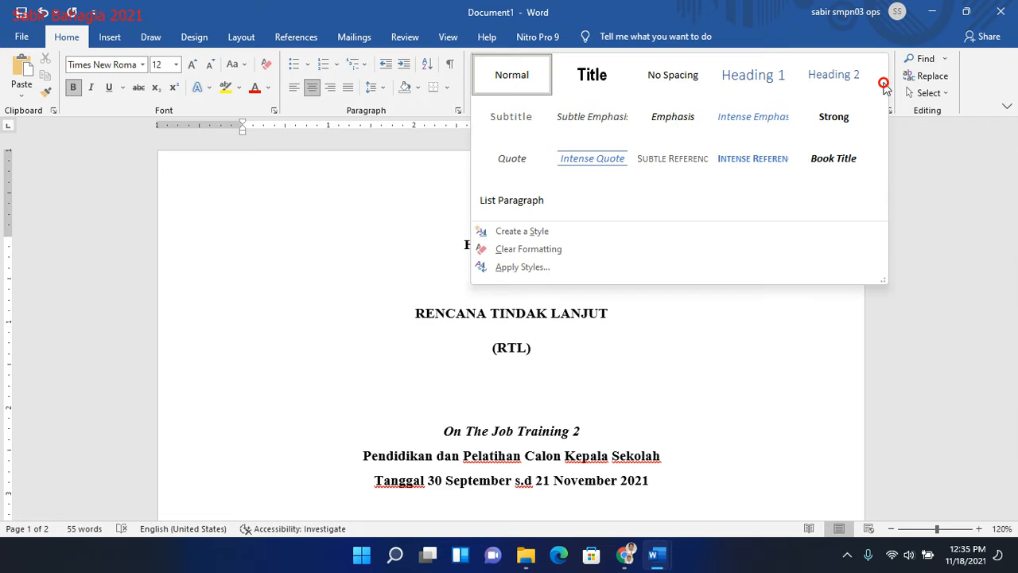
left_click(764, 82)
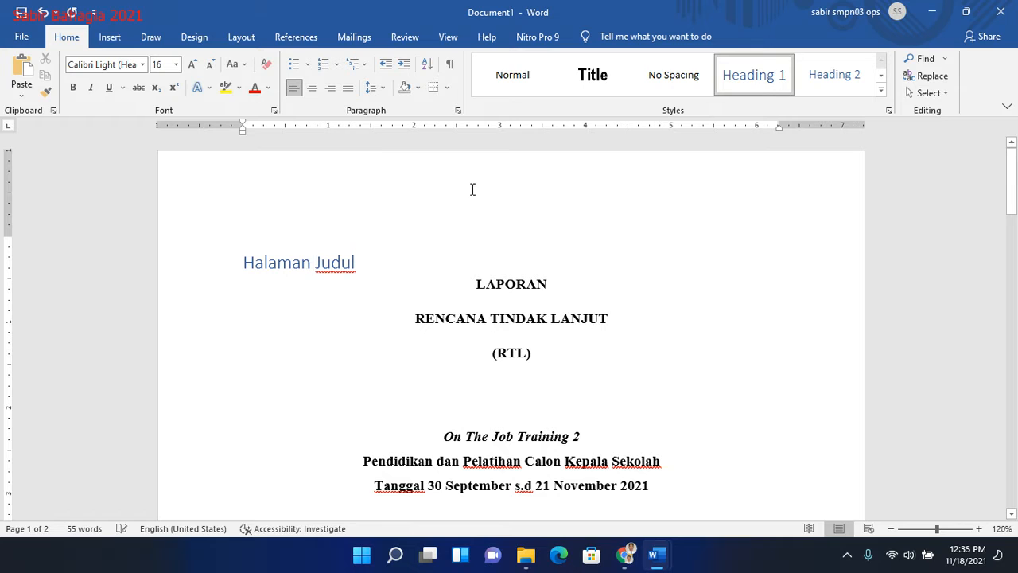
- Change the Halaman Judul heading's font to Times New Roman and its size to 12
left_click_drag(372, 263, 241, 264)
left_click(124, 66)
type("Times New Roma")
key("Tab")
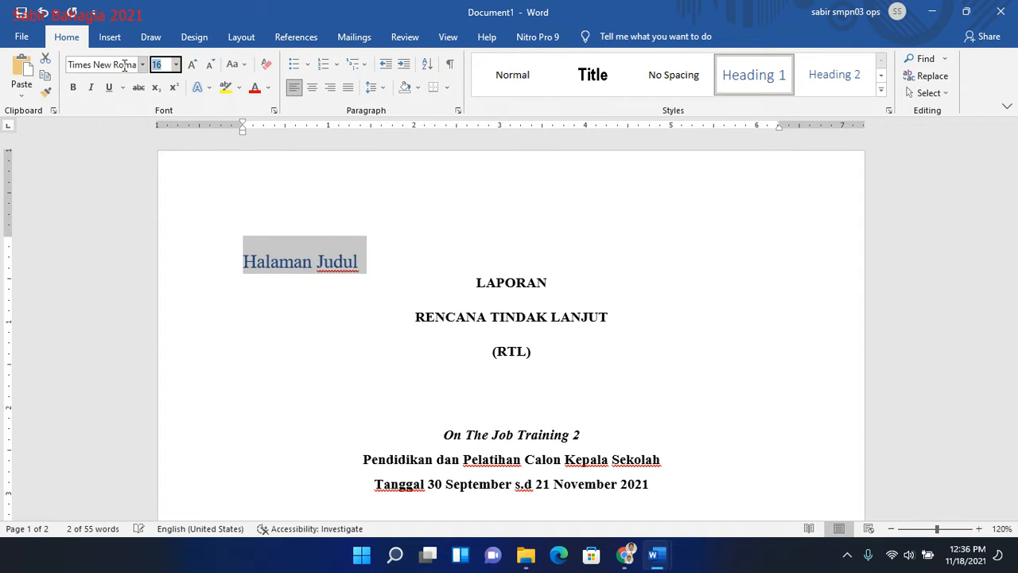
key("Return")
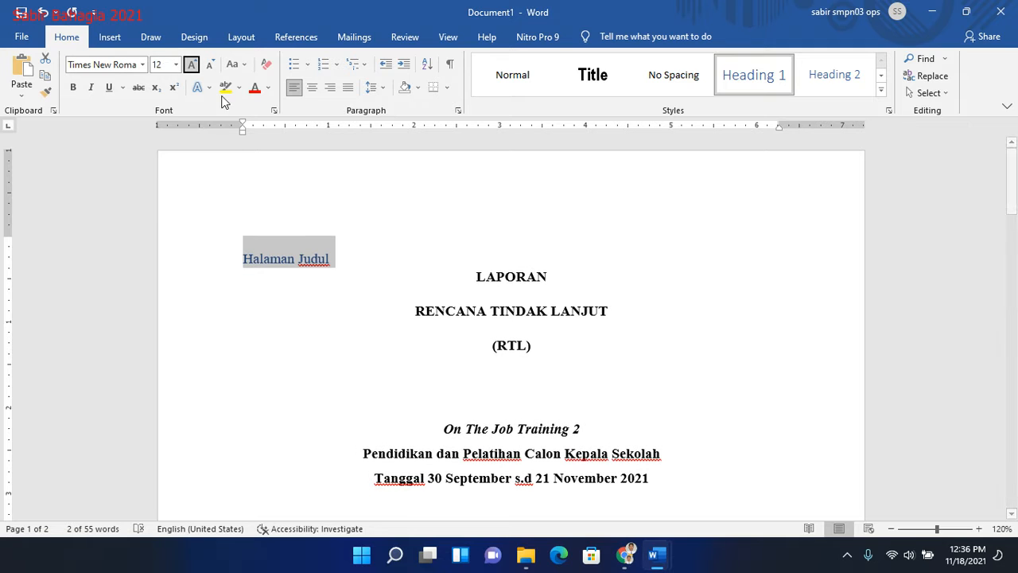
- Give the Halaman Judul heading the Automatic font colour, make it bold and centre it
left_click(268, 94)
left_click(270, 107)
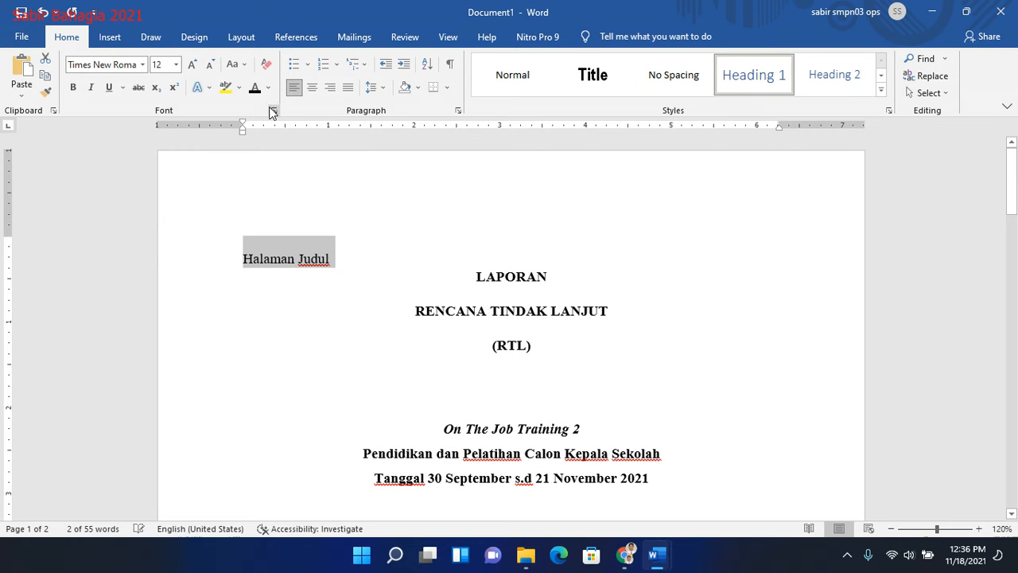
left_click(72, 87)
key("ctrl+e")
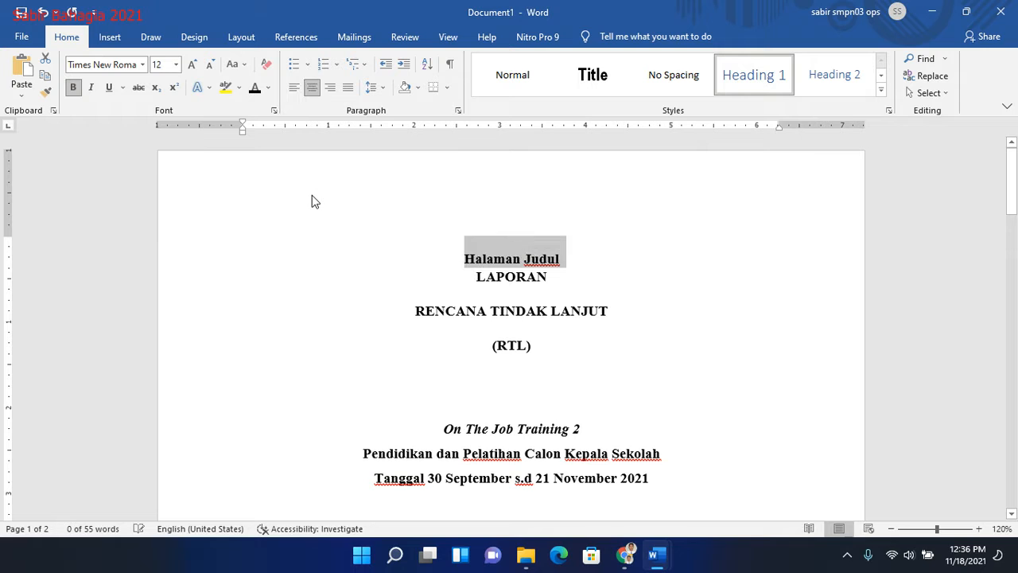
- Set the Halaman Judul heading's font colour to white so it blends into the page
left_click(268, 88)
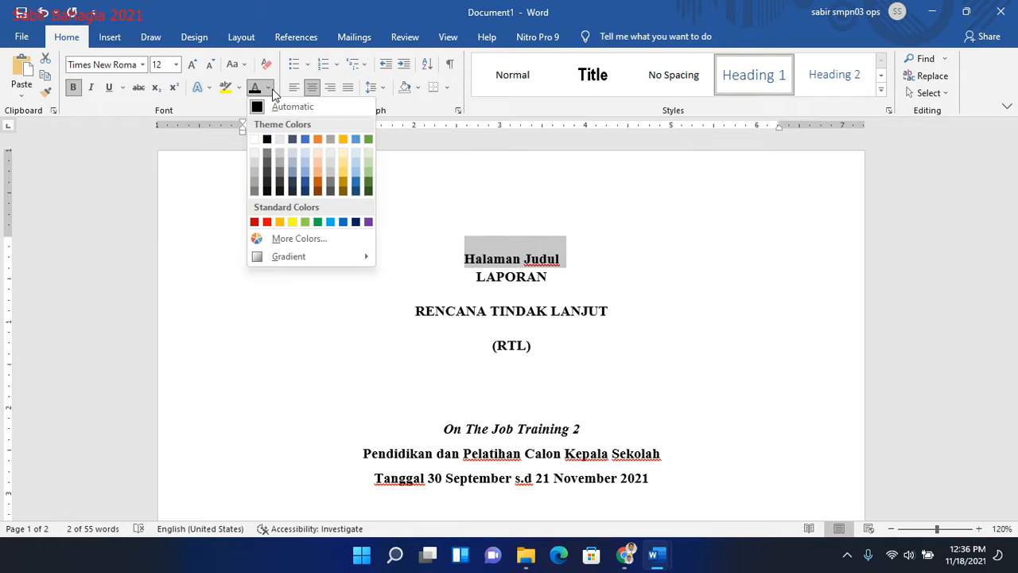
left_click(255, 139)
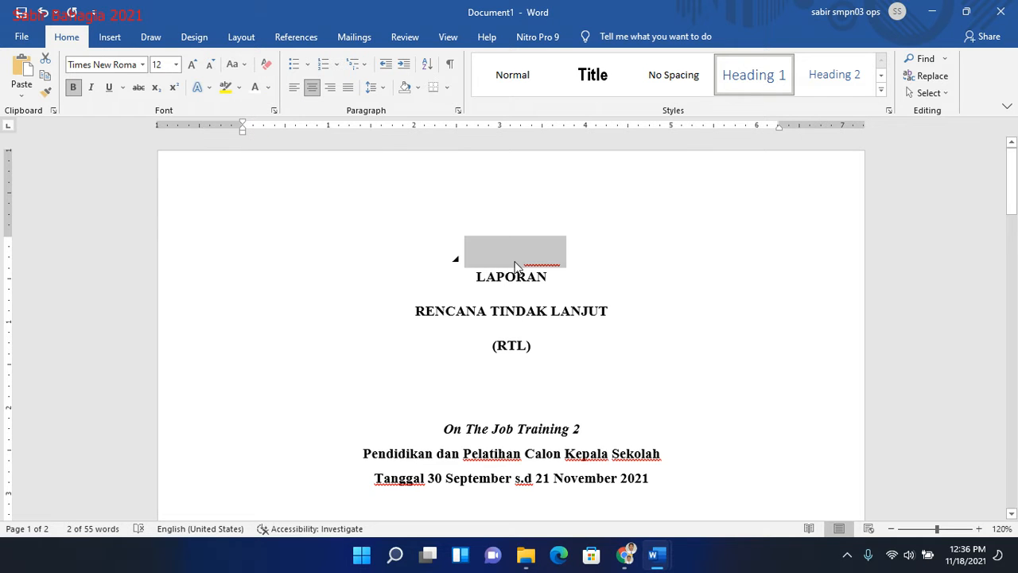
left_click(707, 346)
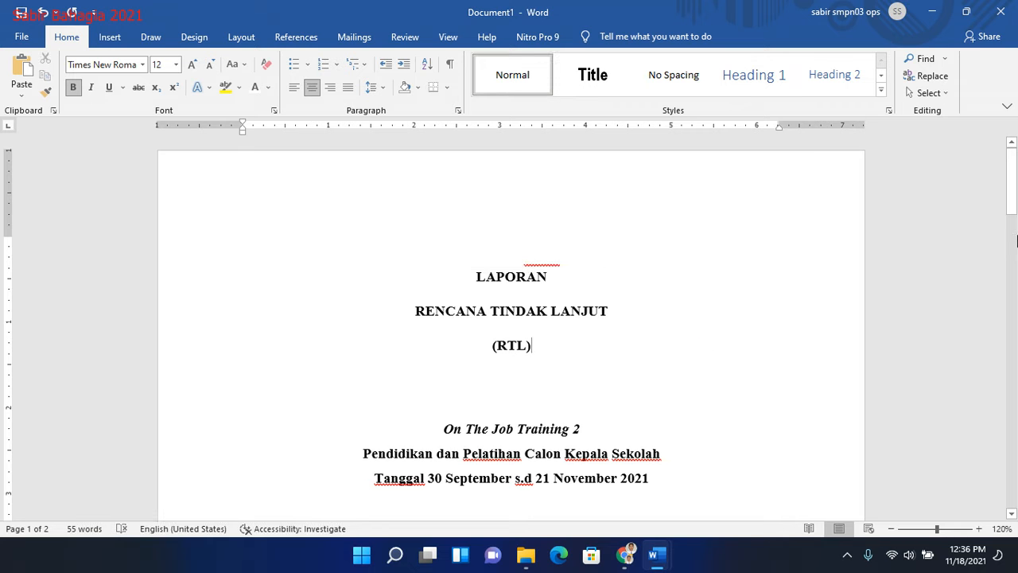
- Add the paragraph "Puji syukur kita panjatkan kehadirat Allah SWT. nfkdshfhfodnk" below Kata Pengantar on page 2
left_click_drag(1016, 191, 1015, 365)
left_click_drag(334, 340, 227, 337)
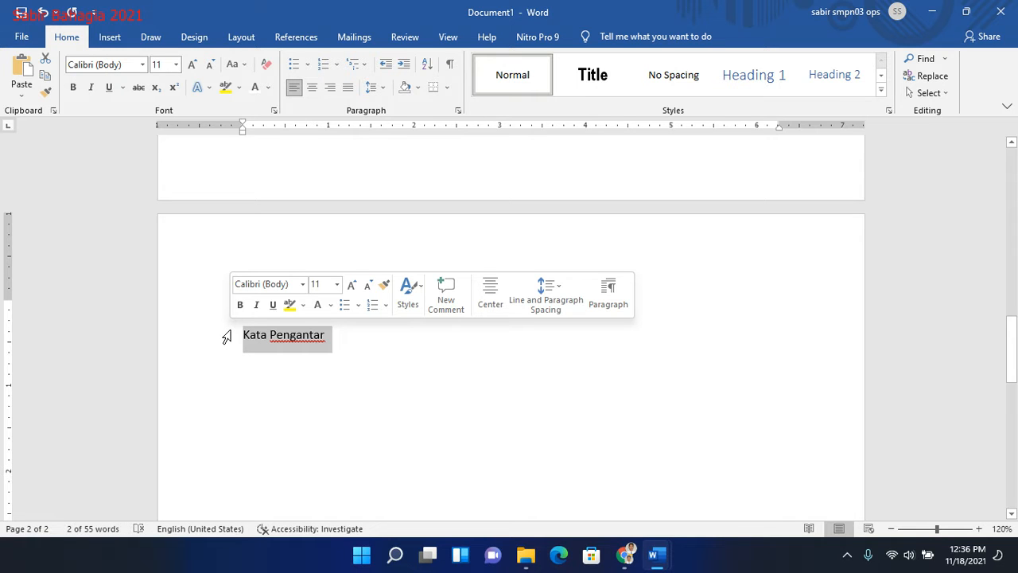
left_click(342, 344)
key("Return")
type("panj")
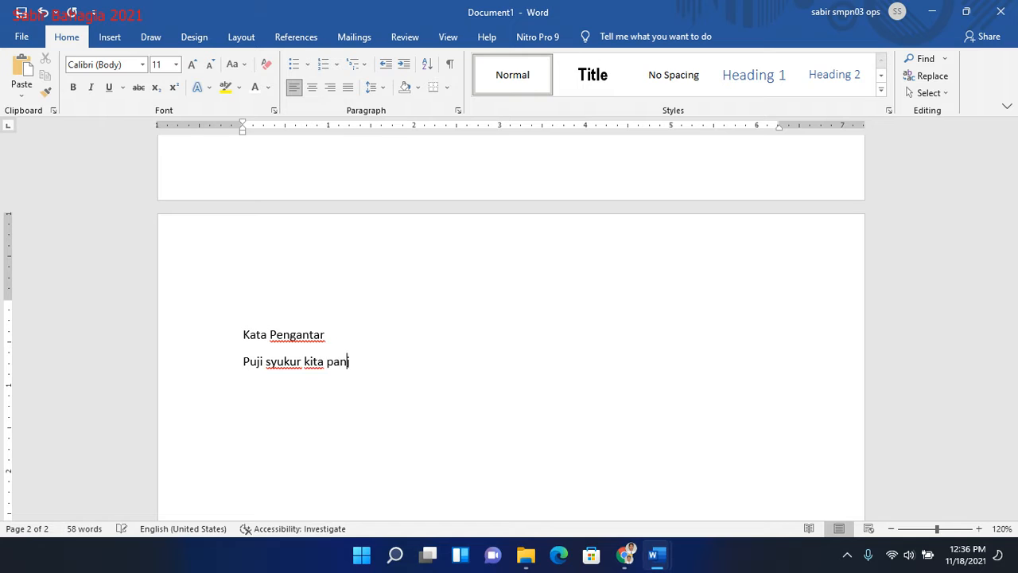
type("keh")
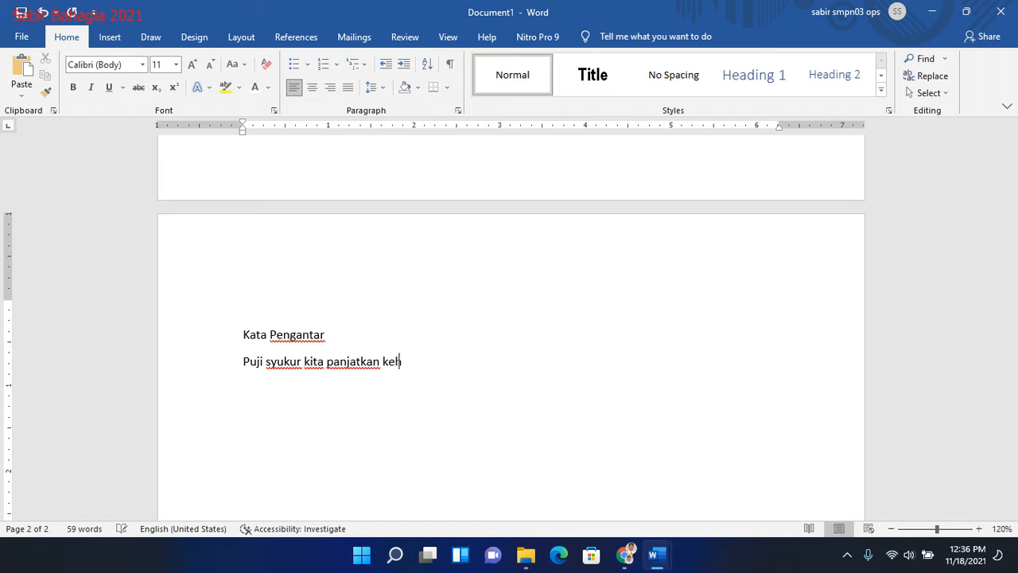
type("adirat Allah SWT")
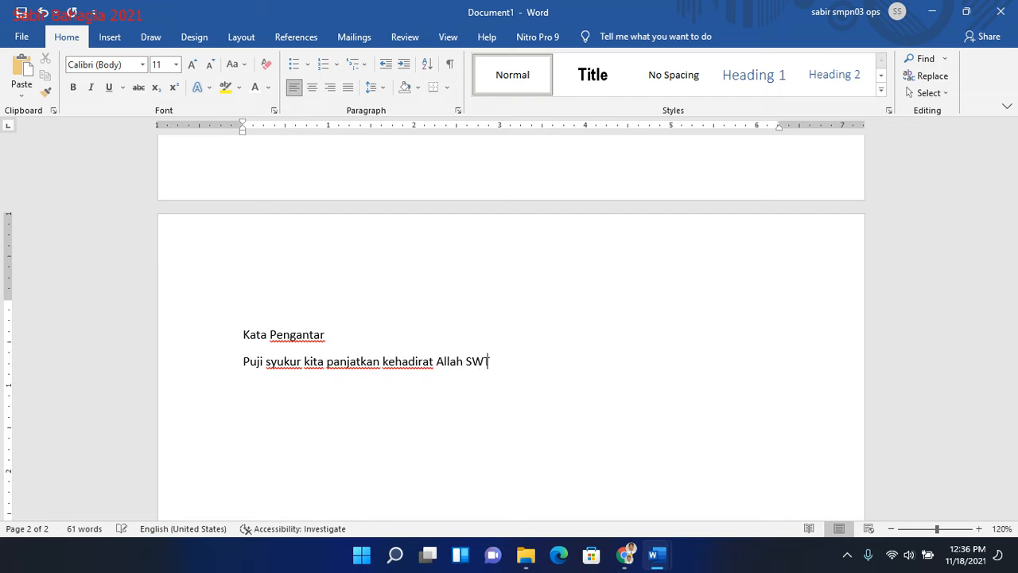
type(". nfkdshfhfodnk")
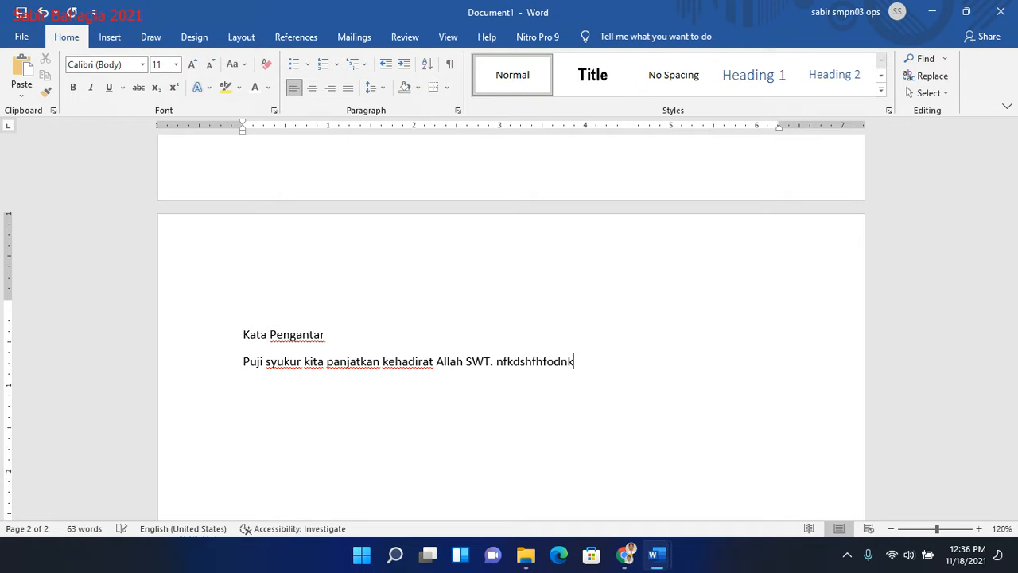
- Set all text in the document to Times New Roman, size 12
left_click_drag(245, 334, 590, 366)
key("ctrl+a")
left_click(107, 64)
type("T")
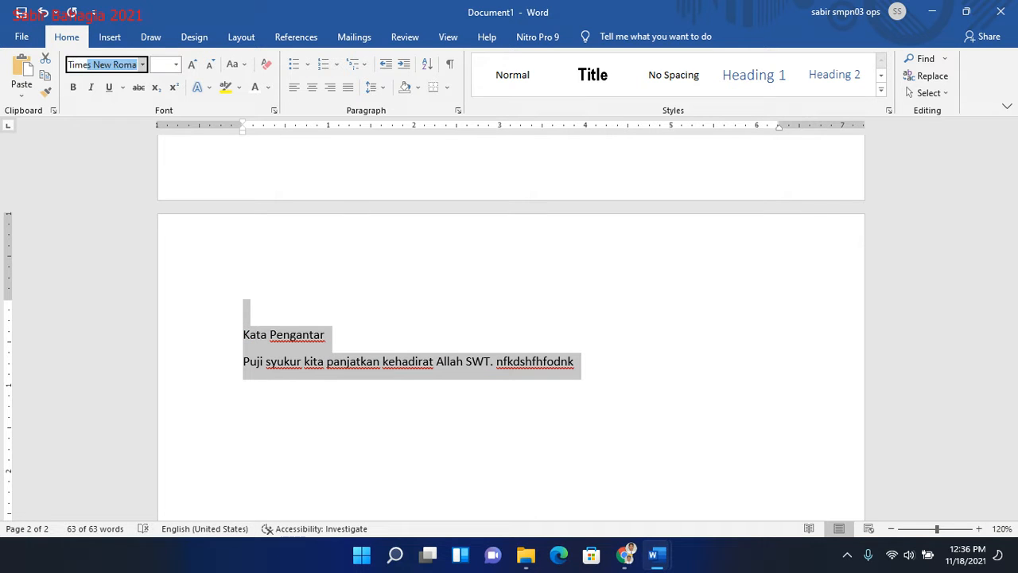
key("Tab")
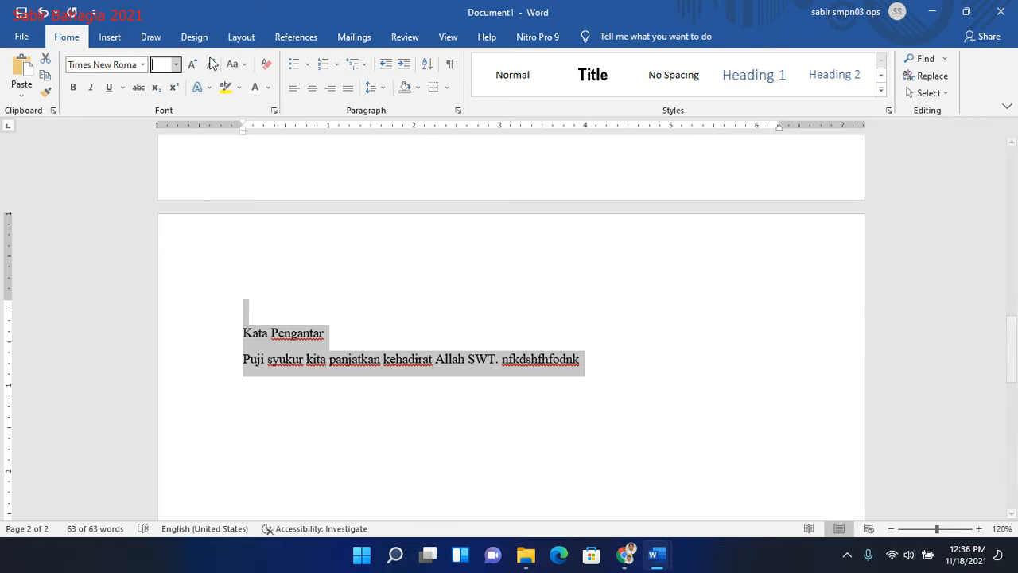
key("Return")
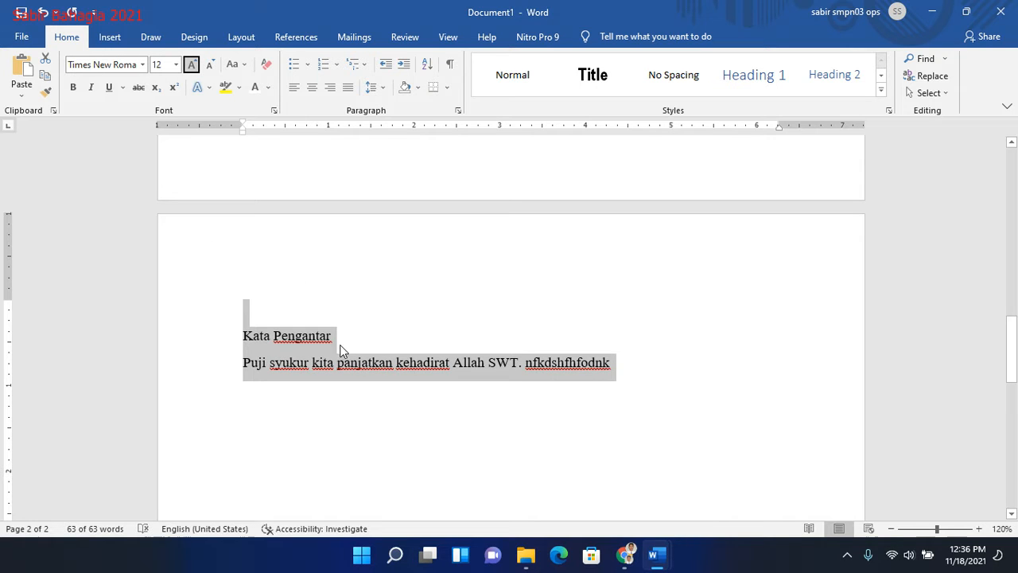
- Make the Kata Pengantar title on page 2 bold and centre it
left_click(343, 343)
left_click_drag(342, 343, 236, 336)
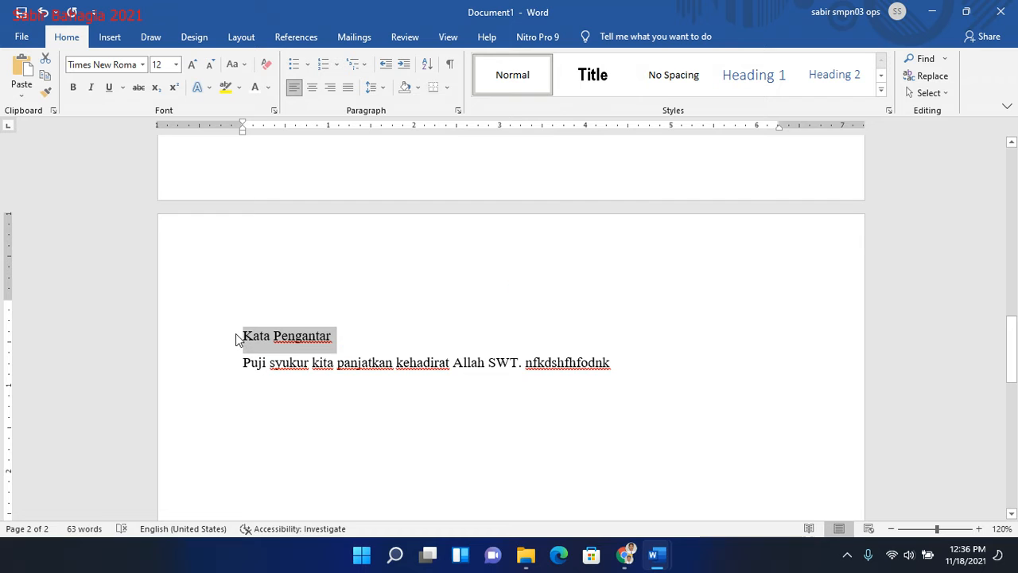
key("ctrl+b")
key("ctrl+e")
- Duplicate the Kata Pengantar title and its paragraph onto a new page 3, adding blank lines to reach that page
left_click_drag(1012, 349, 1016, 374)
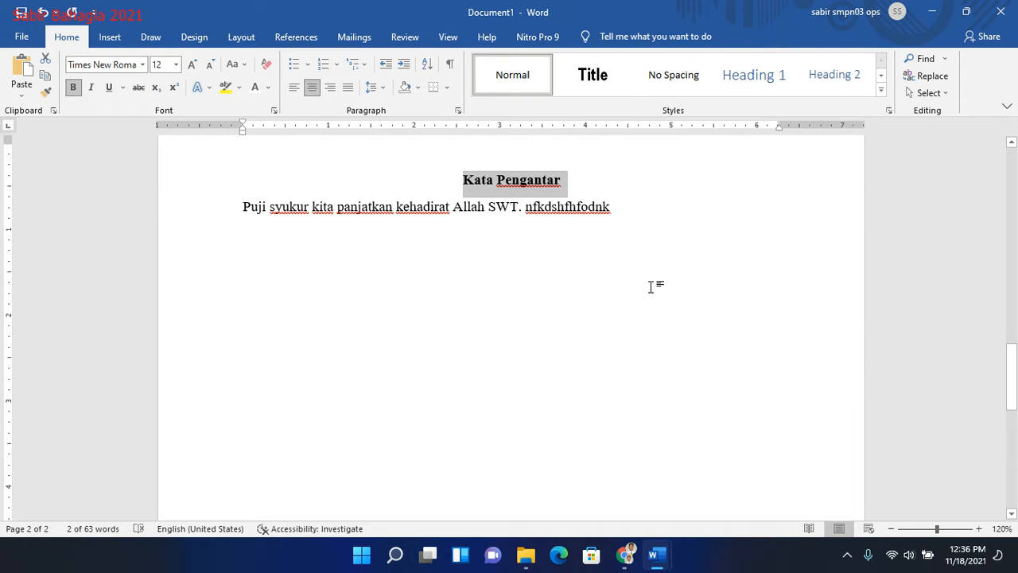
left_click(463, 187)
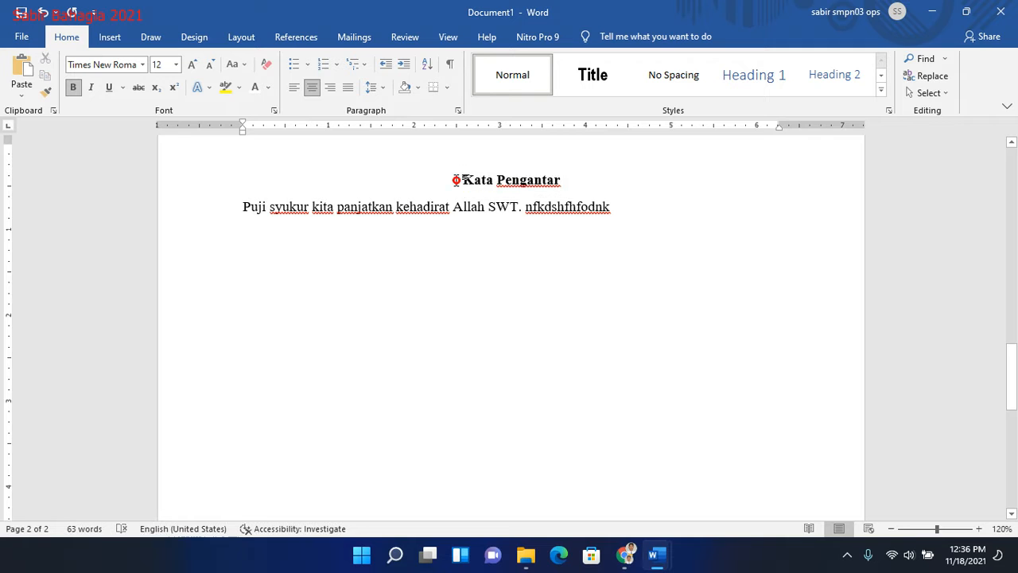
left_click_drag(457, 180, 660, 307)
key("ctrl+c")
left_click_drag(1008, 374, 1009, 339)
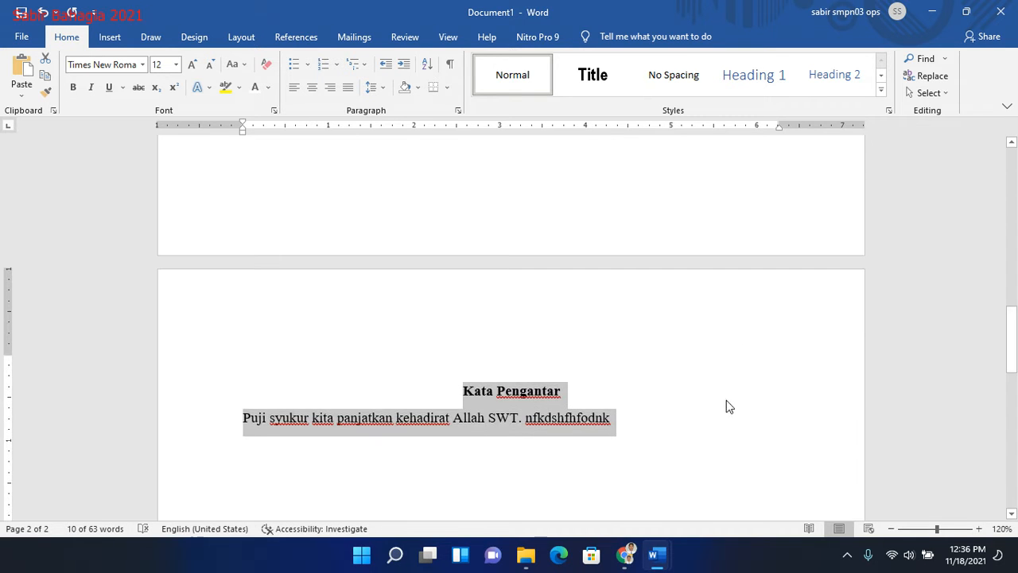
left_click(660, 427)
key("Return")
key("Return")
key("Return")
key("Return")
key("Return")
key("Return")
key("Return")
key("Return")
key("Return")
key("Return")
key("Return")
key("Return")
key("Return")
key("Return")
key("Return")
key("Return")
key("Return")
key("Return")
key("Return")
key("Return")
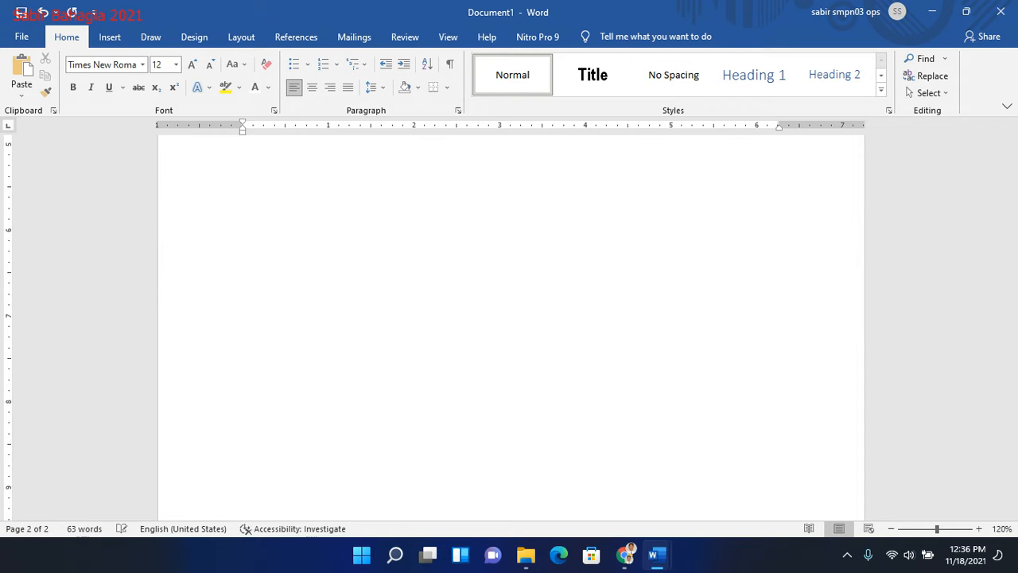
key("Return")
key("BackSpace")
key("BackSpace")
key("BackSpace")
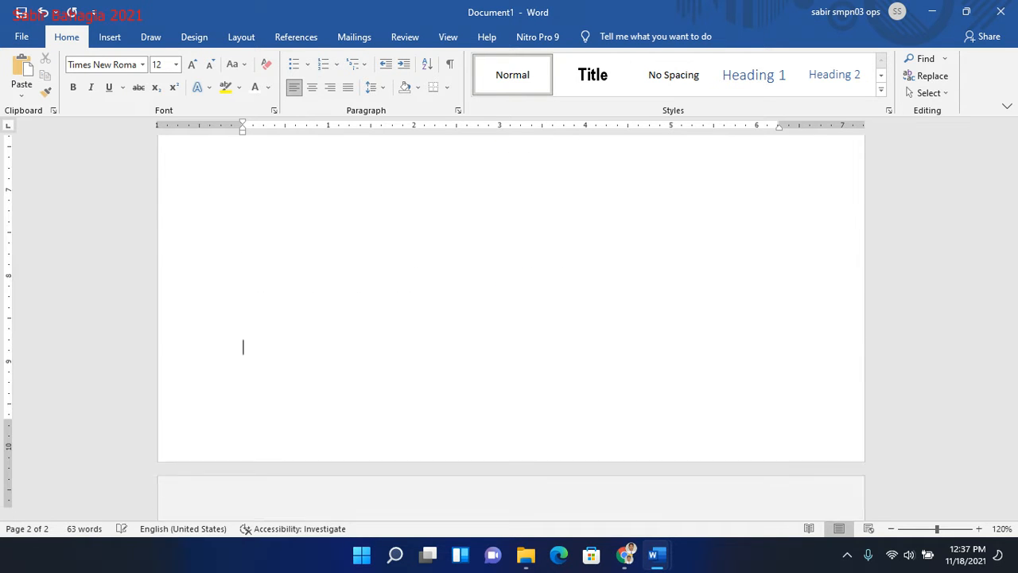
key("Return")
key("ctrl+v")
- Replace the copied title on page 3 with "Halaman Pengesahan"
left_click(569, 431)
triple_click(538, 430)
type("Halam")
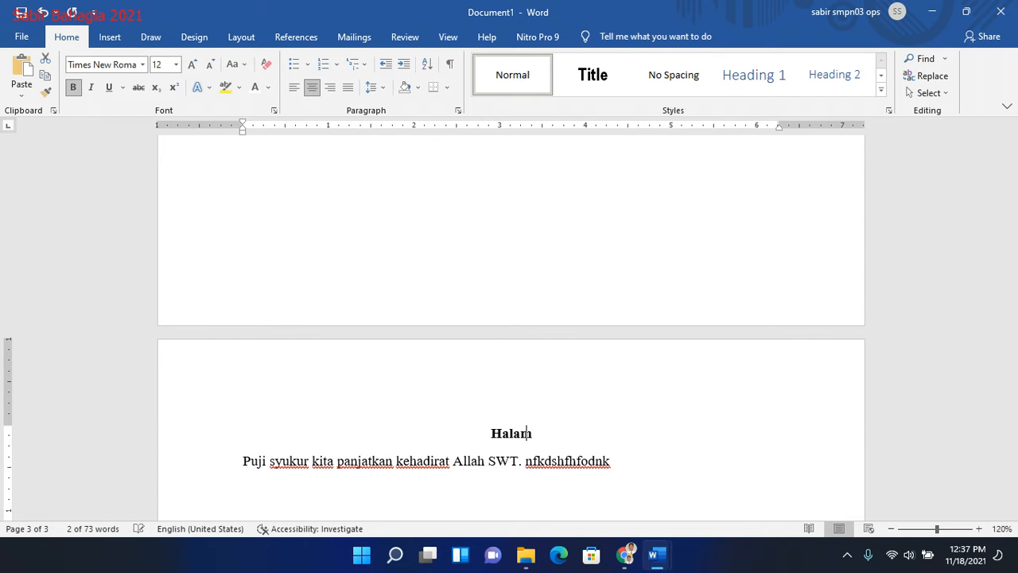
type("an Pengesahan")
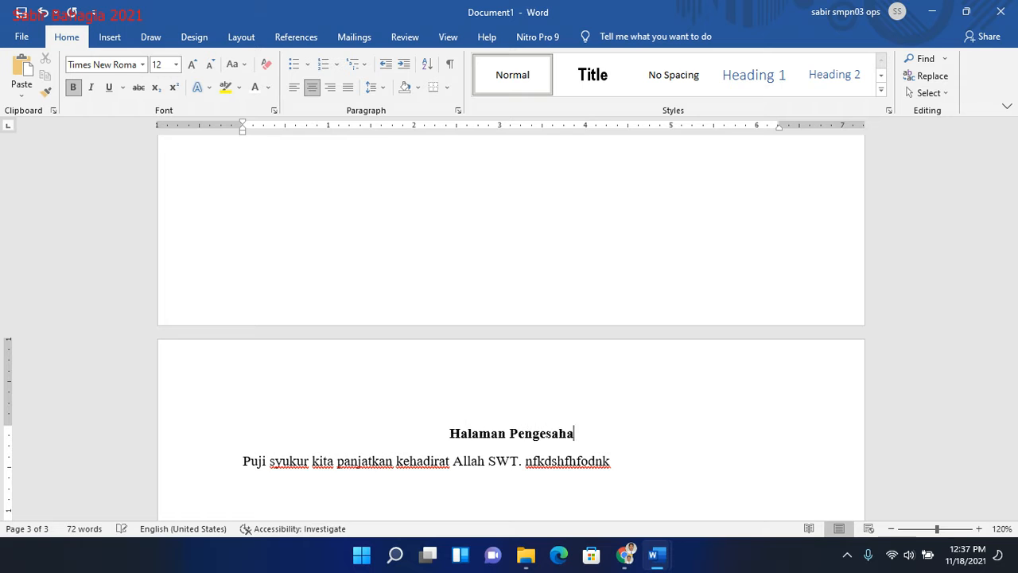
- Indent the first line of the "Puji syukur" paragraph below Halaman Pengesahan
mouse_move(1014, 391)
left_mouse_down()
mouse_move(1015, 443)
mouse_move(1013, 407)
left_mouse_up()
left_click(244, 348)
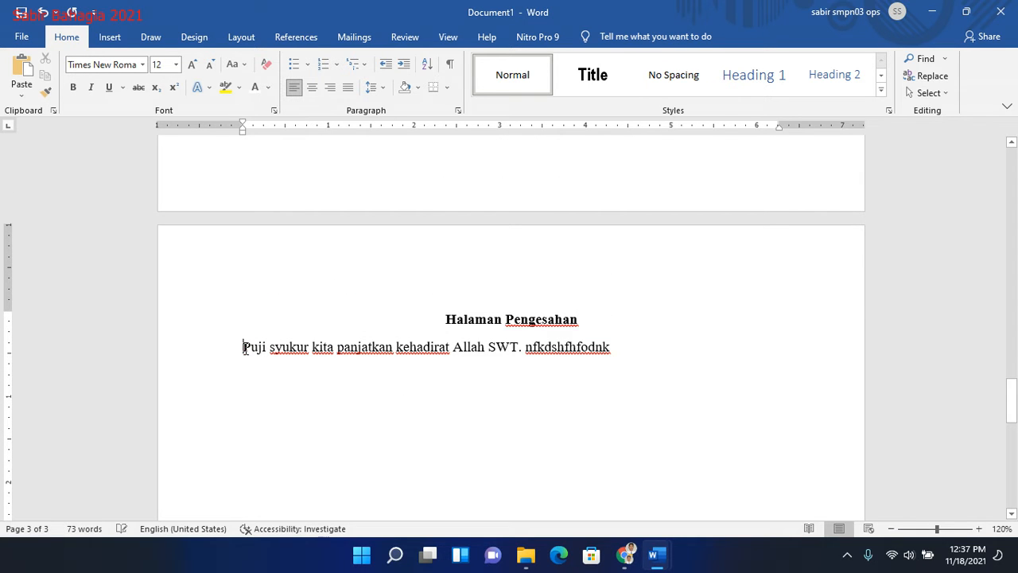
key("Tab")
- Duplicate the Halaman Pengesahan title and its indented paragraph onto a new page 4, adding blank lines to reach that page
mouse_move(1010, 407)
left_mouse_down()
mouse_move(1011, 506)
mouse_move(1010, 390)
left_mouse_up()
left_click_drag(434, 377, 741, 403)
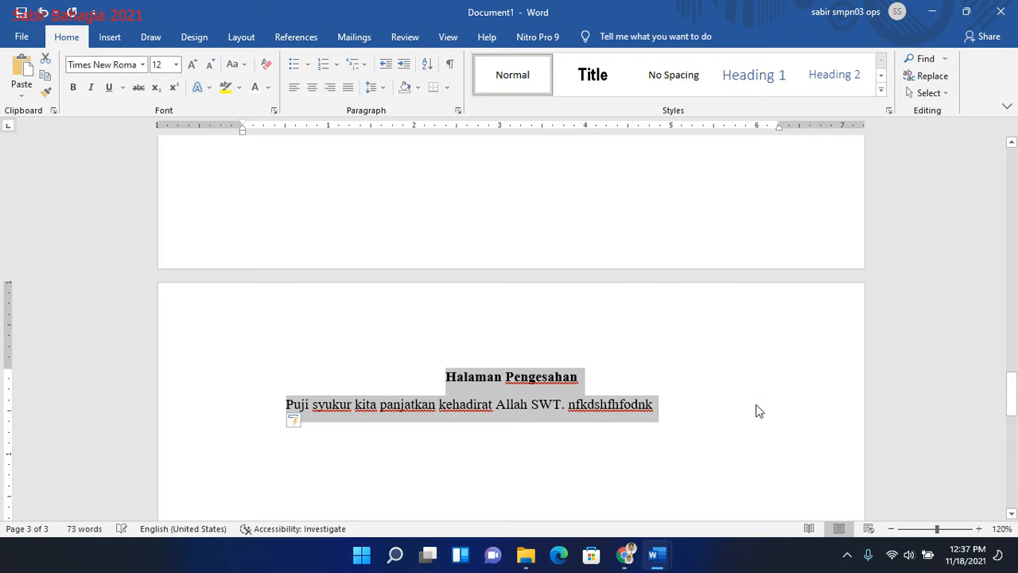
left_click_drag(1014, 386, 1014, 396)
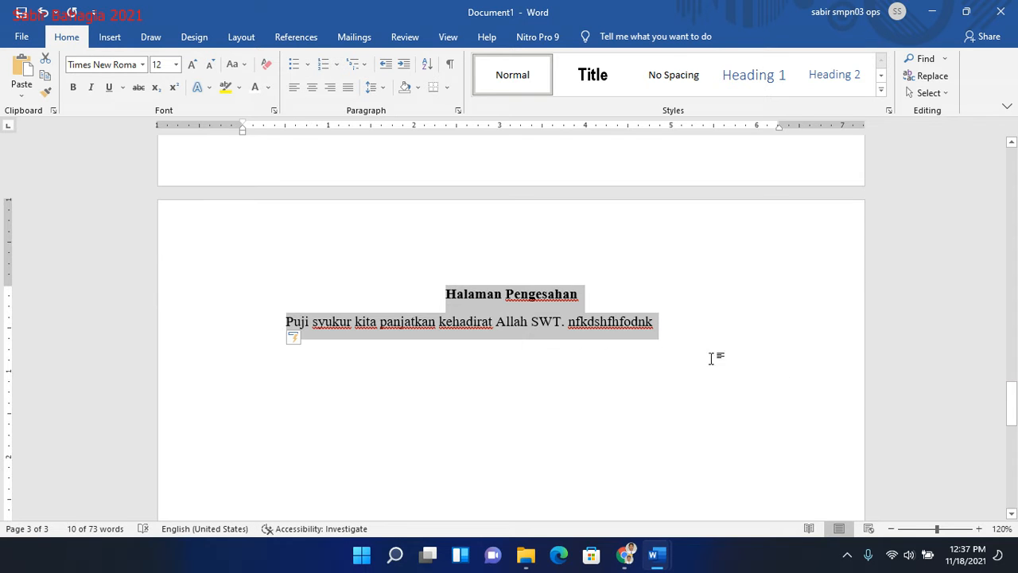
left_click(677, 332)
key("Return")
key("Return")
key("Return")
key("Return")
key("Return")
key("Return")
key("Return")
key("Return")
key("Return")
key("Return")
key("Return")
key("Return")
key("Return")
key("Return")
key("Return")
key("Return")
key("Return")
key("Return")
key("Return")
key("Return")
key("Return")
key("Return")
key("Return")
key("Return")
key("Return")
key("Return")
key("Return")
key("Return")
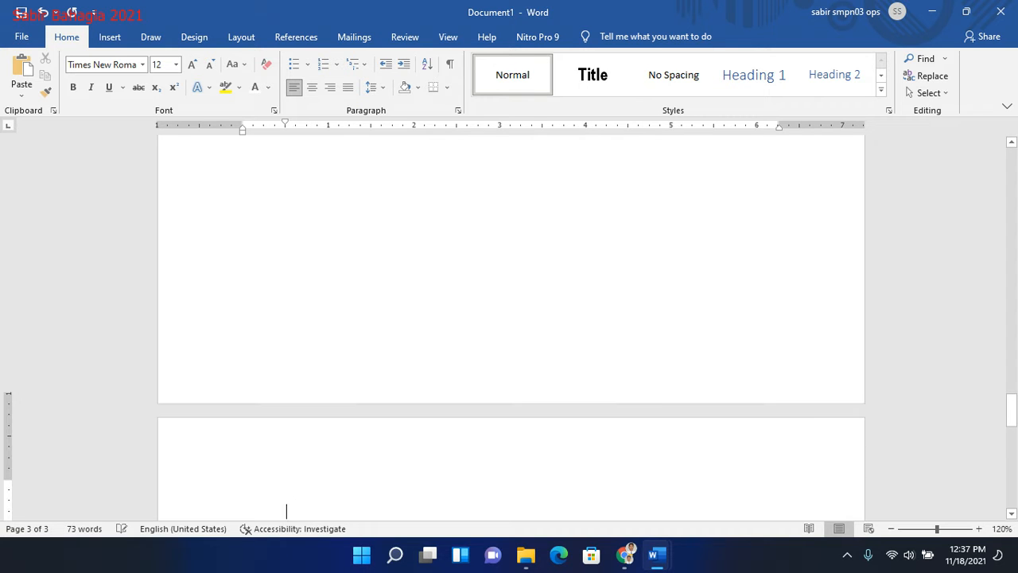
key("Up")
key("Down")
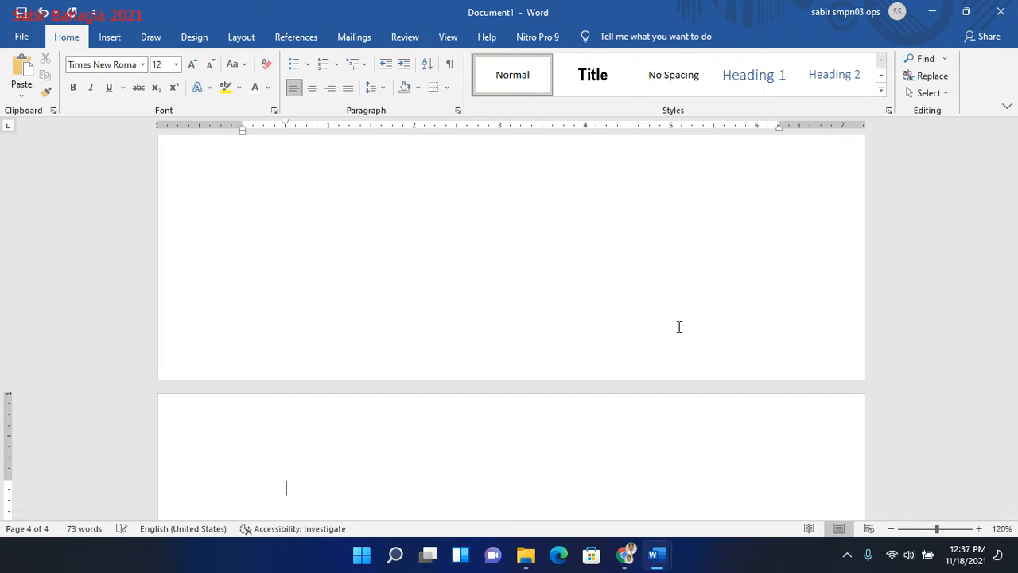
type("Halaman Pengesahan Puji syukur kita panjatkan kehadirat Allah SWT. nfkdshfhfodnk")
- Replace the copied title on page 4 with "BAB I" and "PENDAHULUAN" on separate lines, followed by an empty line
left_click_drag(584, 434, 445, 435)
type("BAB ")
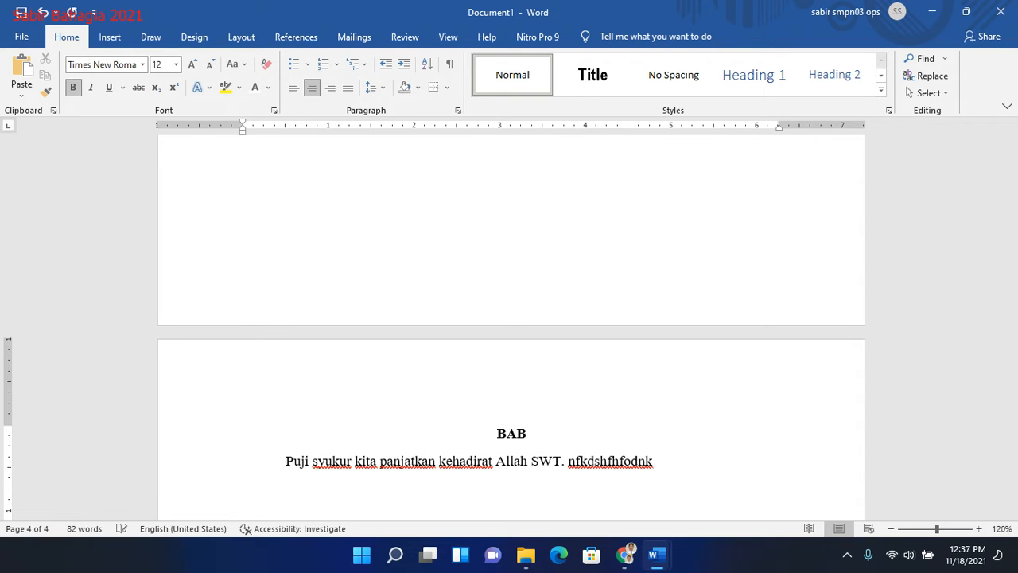
type("I")
key("Return")
type("PENDAHULUAN")
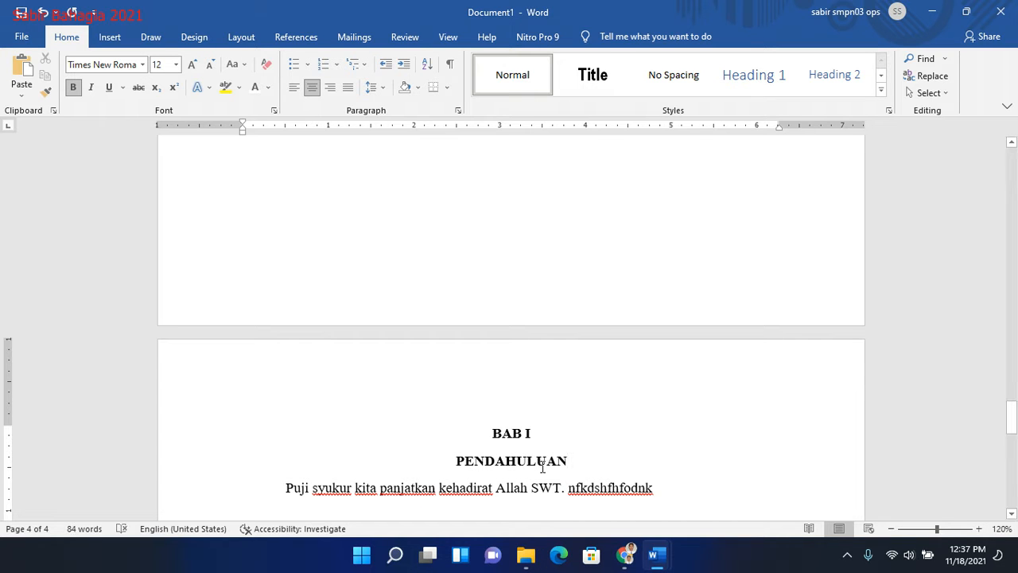
key("Return")
- Add the lettered list item "A. Prosil Sekolah Magang I" above the "Puji syukur" paragraph on page 4
left_click_drag(1014, 420, 1012, 437)
left_click(285, 355)
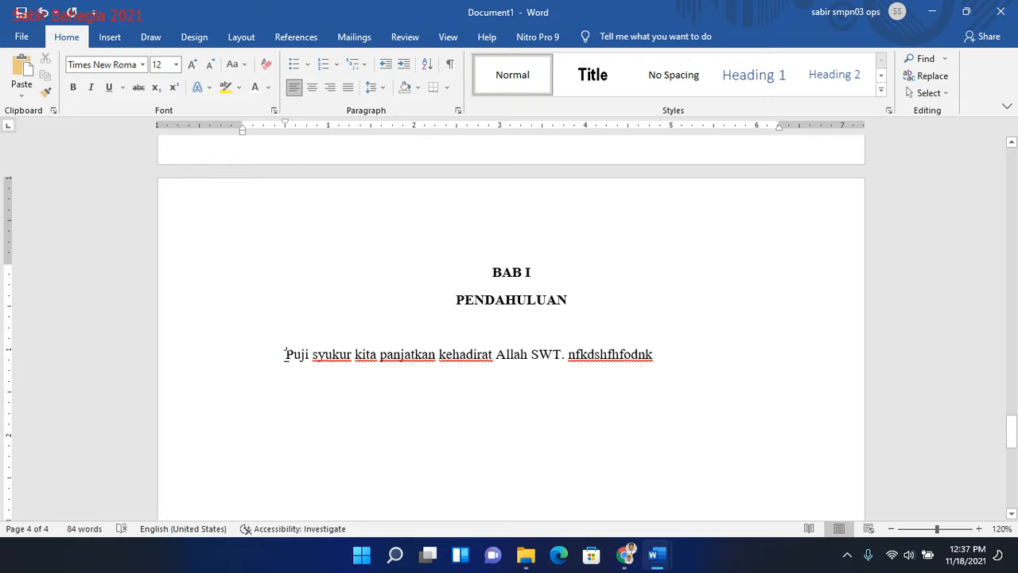
key("Return")
type("A. ")
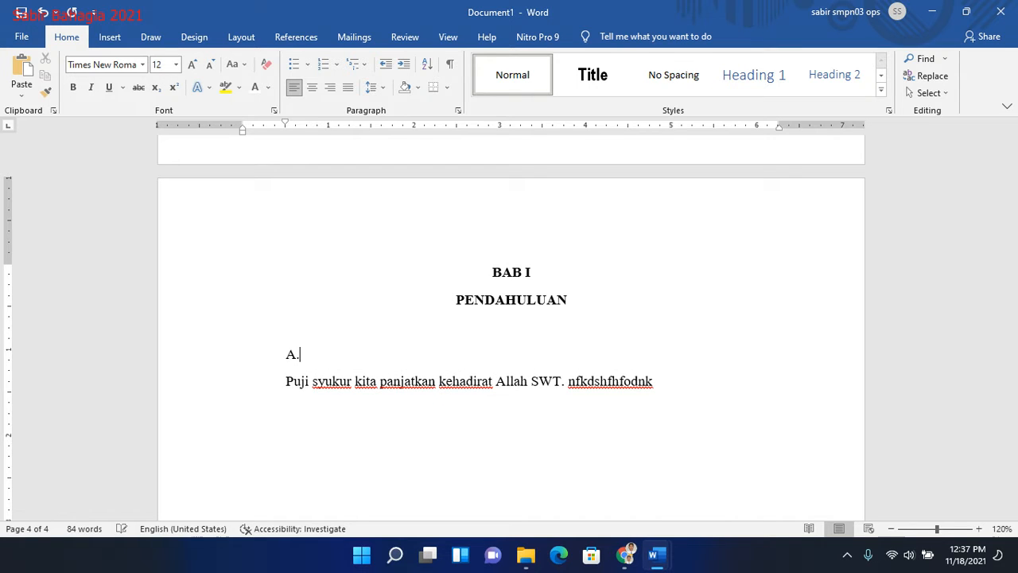
type("Kaj")
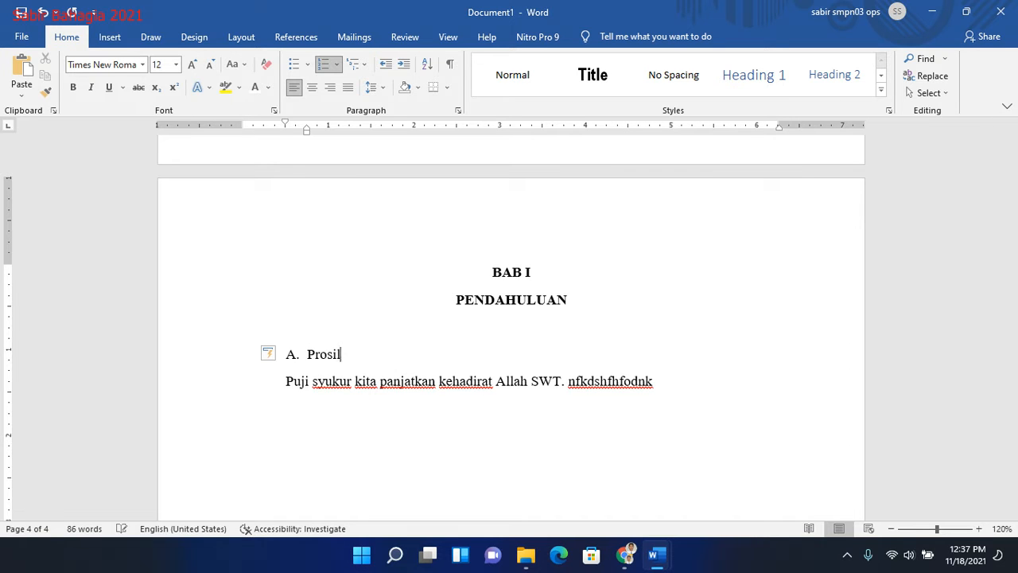
type("ekolah mag")
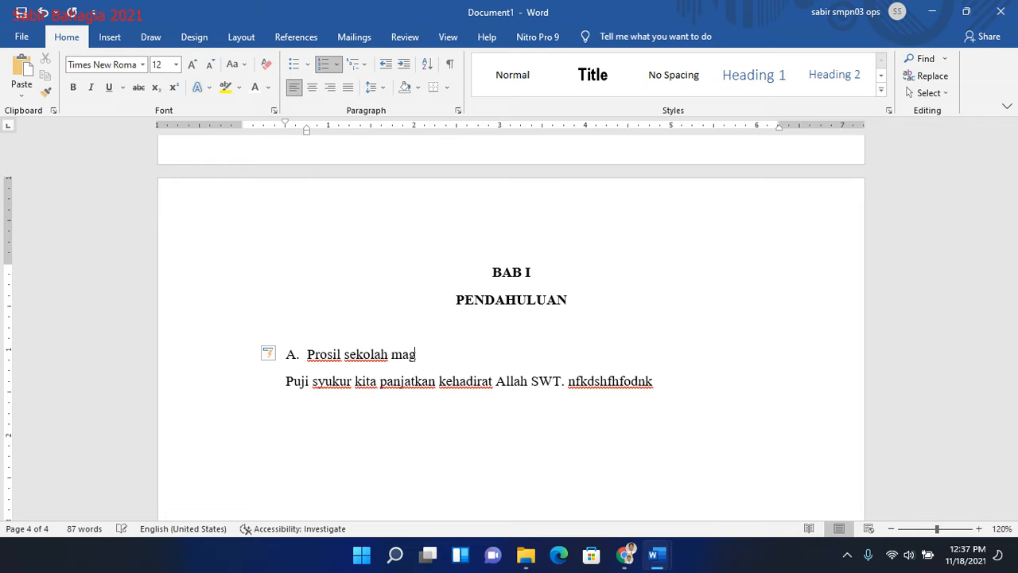
key("BackSpace")
key("BackSpace")
key("BackSpace")
key("BackSpace")
key("BackSpace")
key("BackSpace")
key("BackSpace")
key("BackSpace")
key("BackSpace")
type("Seko")
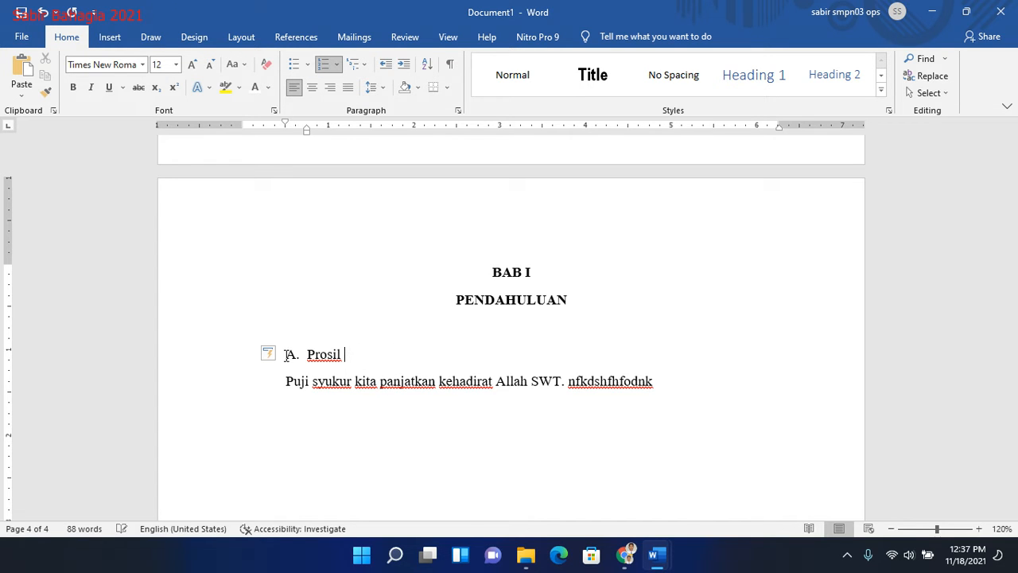
type("lah Magang ")
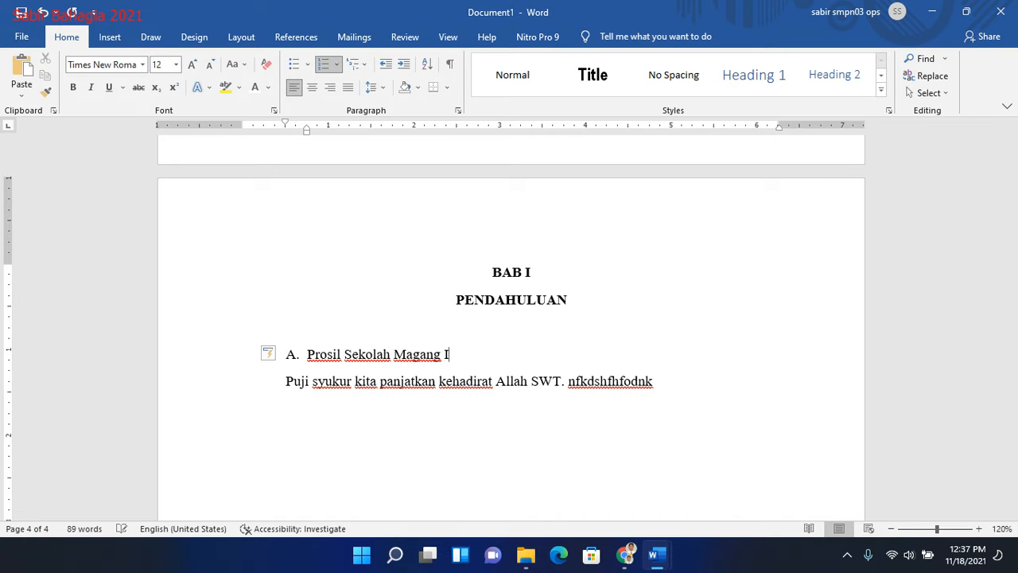
type("I")
- Add the list item "B. Profil Sekolah Magang II" below item A
key("Return")
type("Pro")
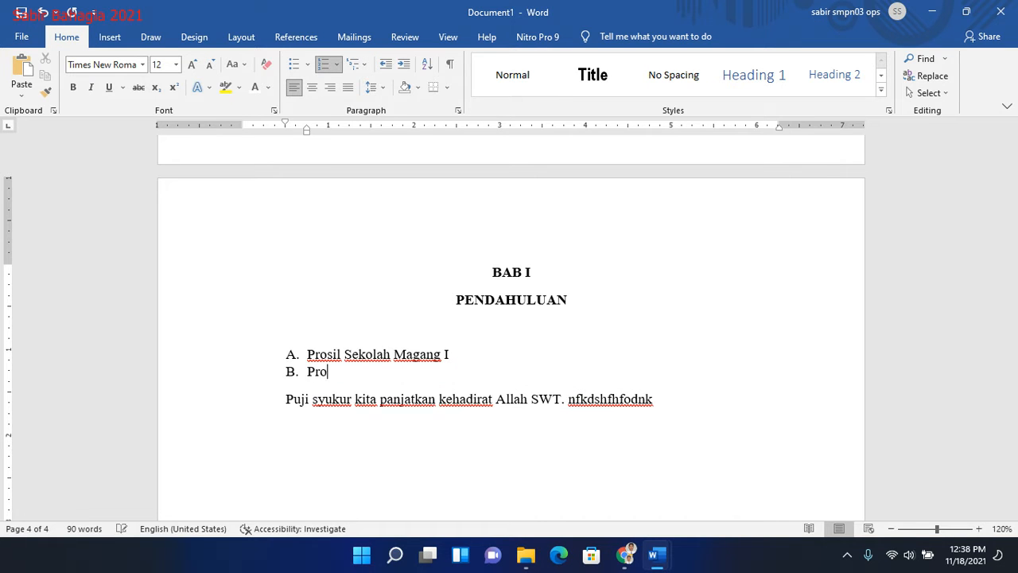
type("fil Sekolah Magang II")
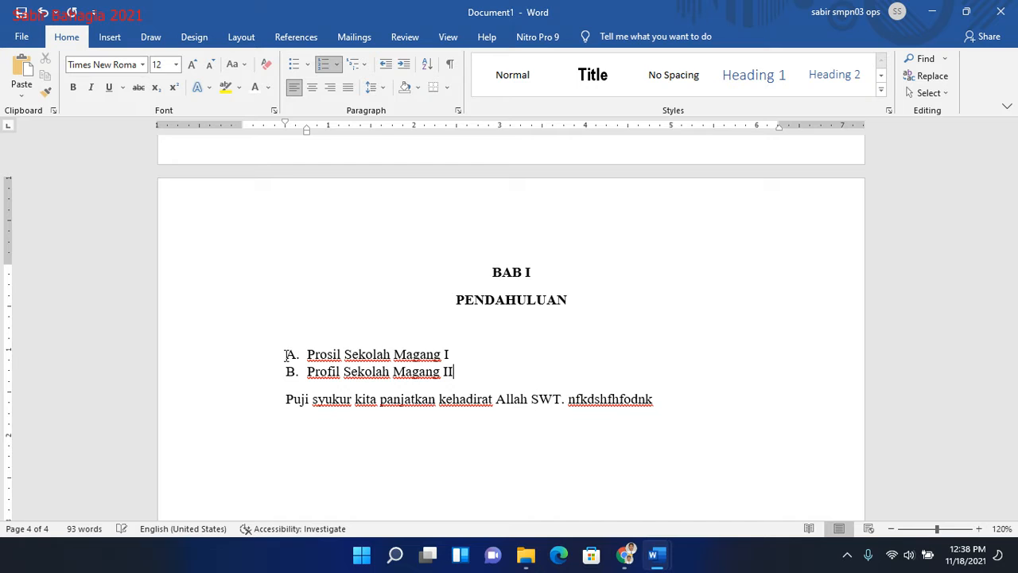
- Insert the numbered sub-item "1. Upt sd Negeri 184 Pinrang" under item A
left_click(455, 355)
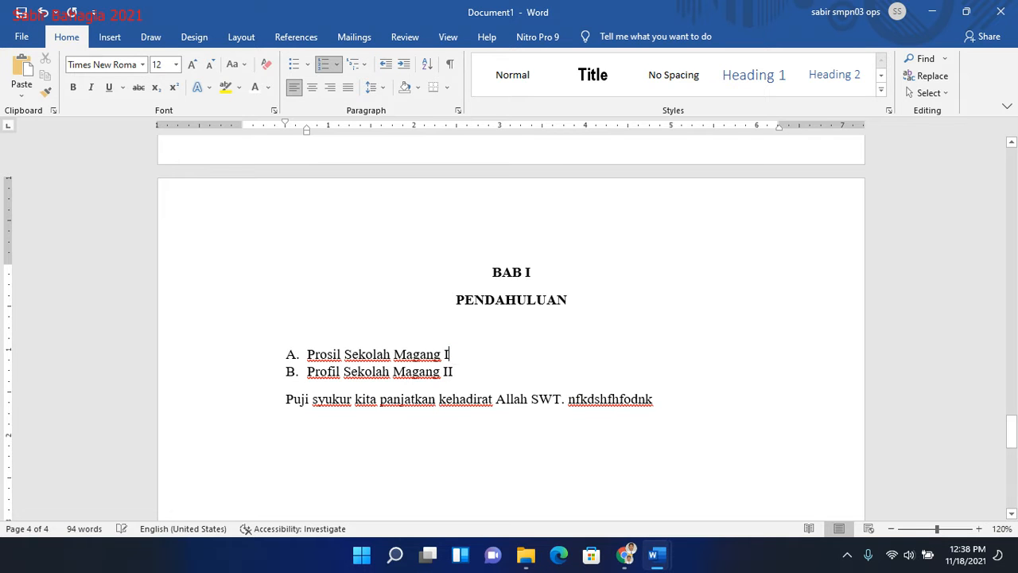
key("Return")
key("BackSpace")
type("1. upt sd Negeri 184")
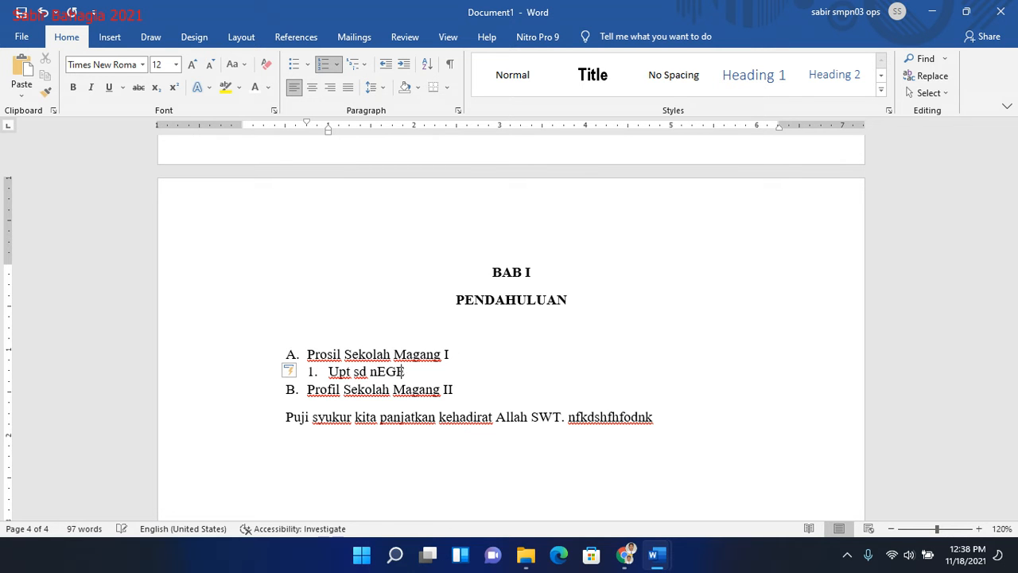
type("Pin")
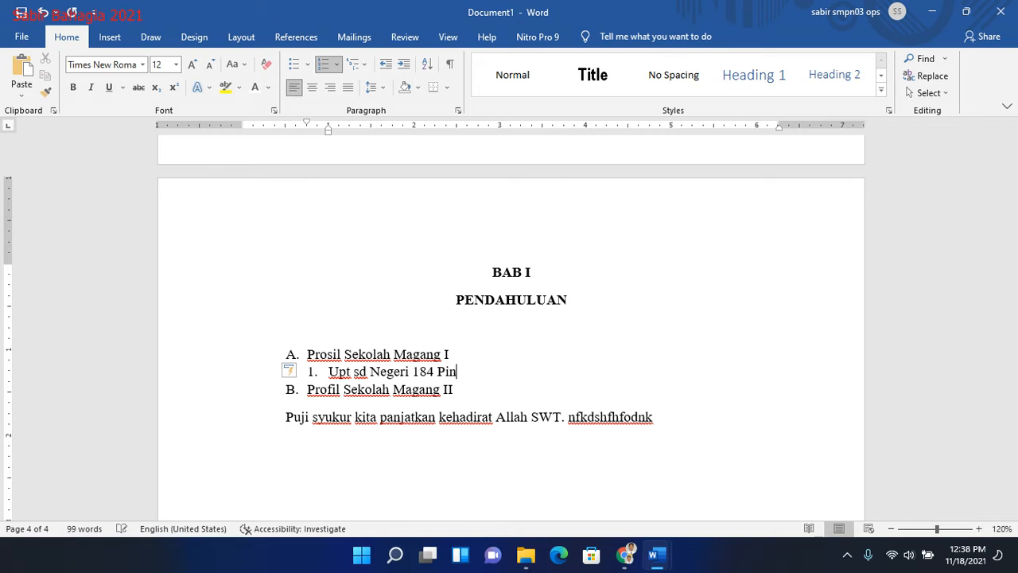
type("tang")
- Add the second sub-item "2. UPT SD Negeri 285 Pinrang" under item A
key("Return")
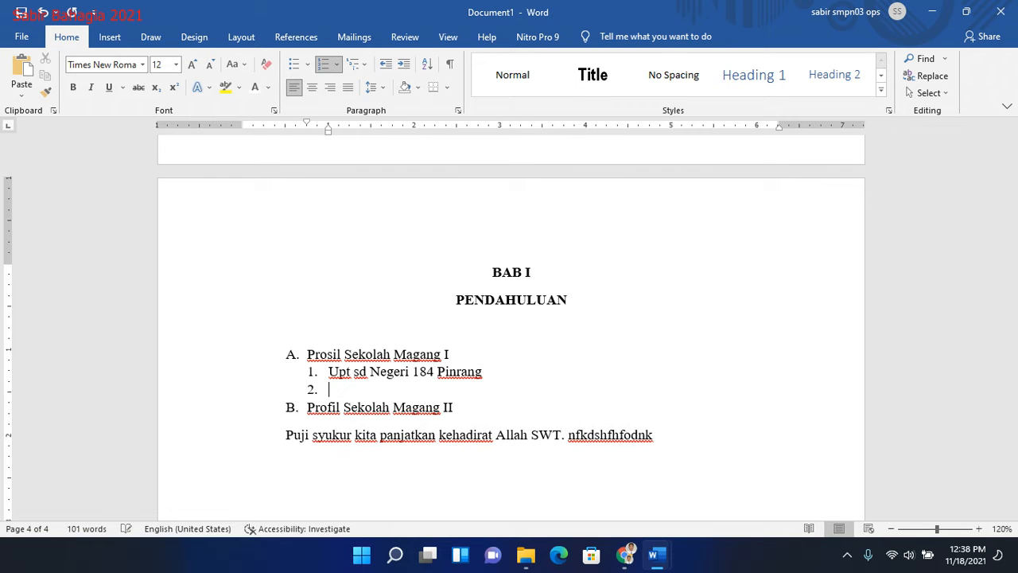
type("UPT SD Negeri")
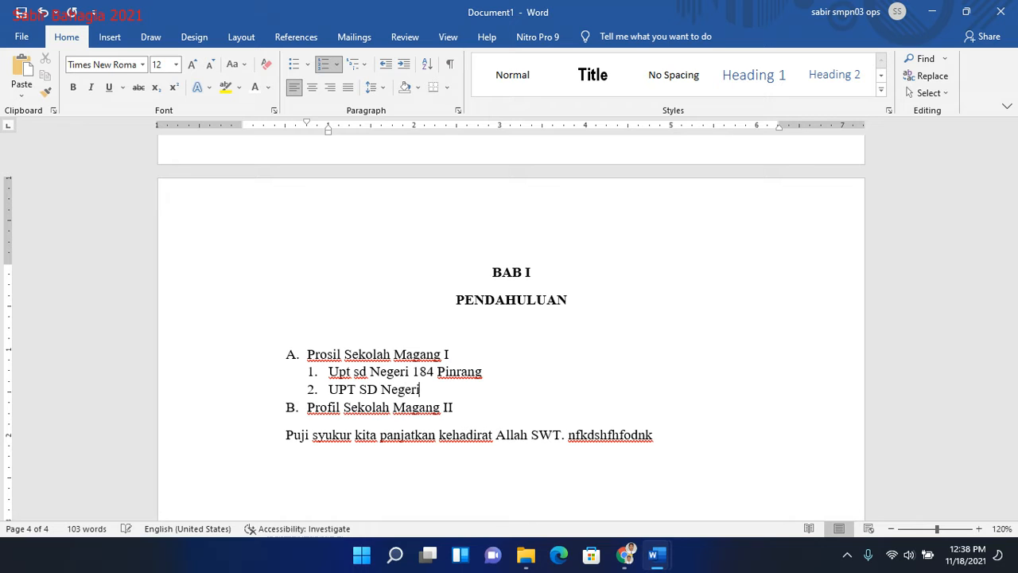
type(" 285 Pinrang")
left_click_drag(1015, 417, 1016, 433)
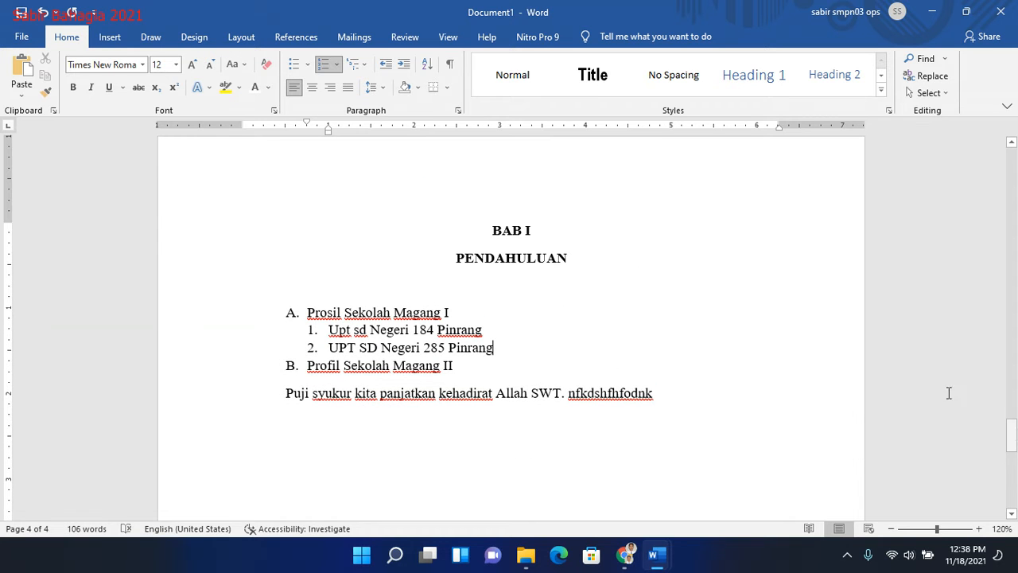
left_click_drag(490, 231, 586, 262)
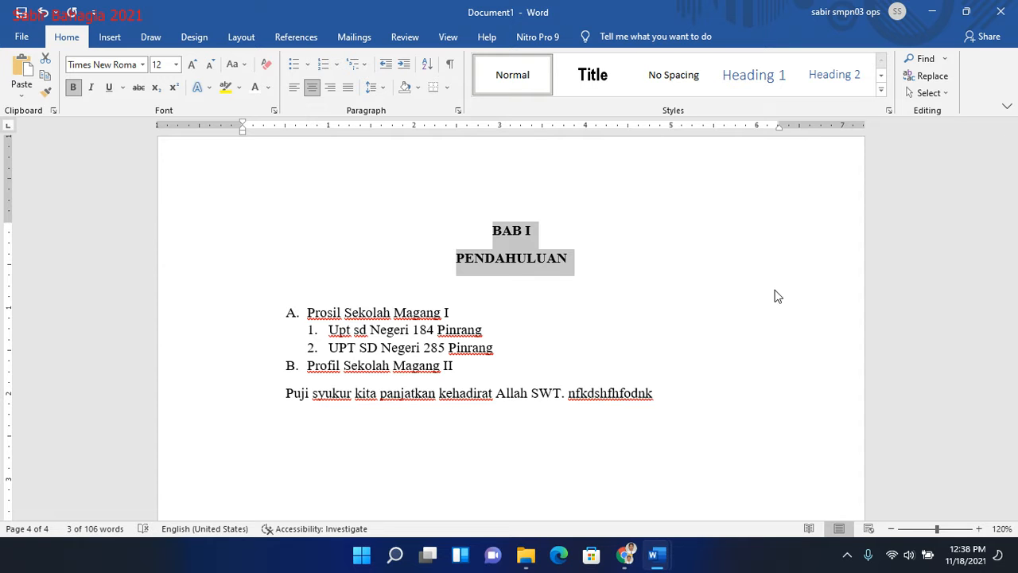
mouse_move(1014, 424)
left_mouse_down()
mouse_move(1013, 191)
mouse_move(1016, 440)
left_mouse_up()
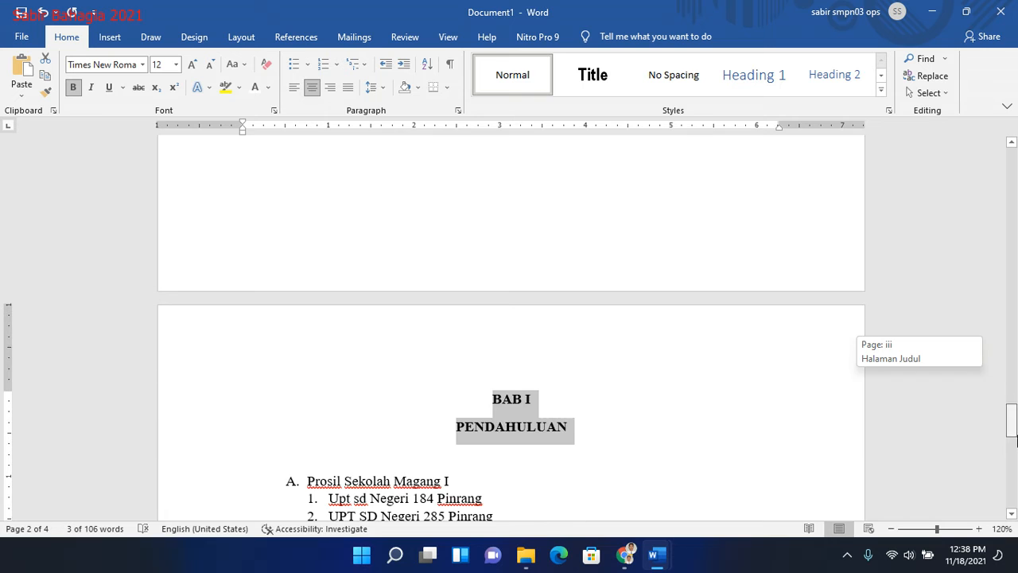
- Insert the title "DAFTAR ISI" on its own line above BAB I
left_click(493, 400)
key("Return")
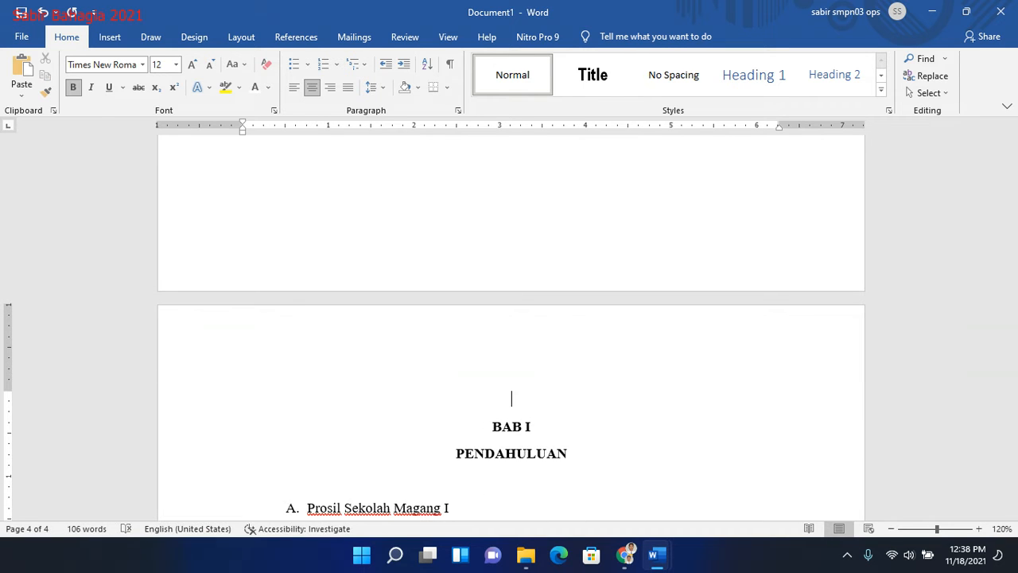
key("BackSpace")
type("DATA")
key("BackSpace")
key("BackSpace")
key("BackSpace")
type("AFTAR PUST")
type("A")
key("BackSpace")
type("TAKA")
key("BackSpace")
key("BackSpace")
key("BackSpace")
key("BackSpace")
key("BackSpace")
key("BackSpace")
key("BackSpace")
type("ISI")
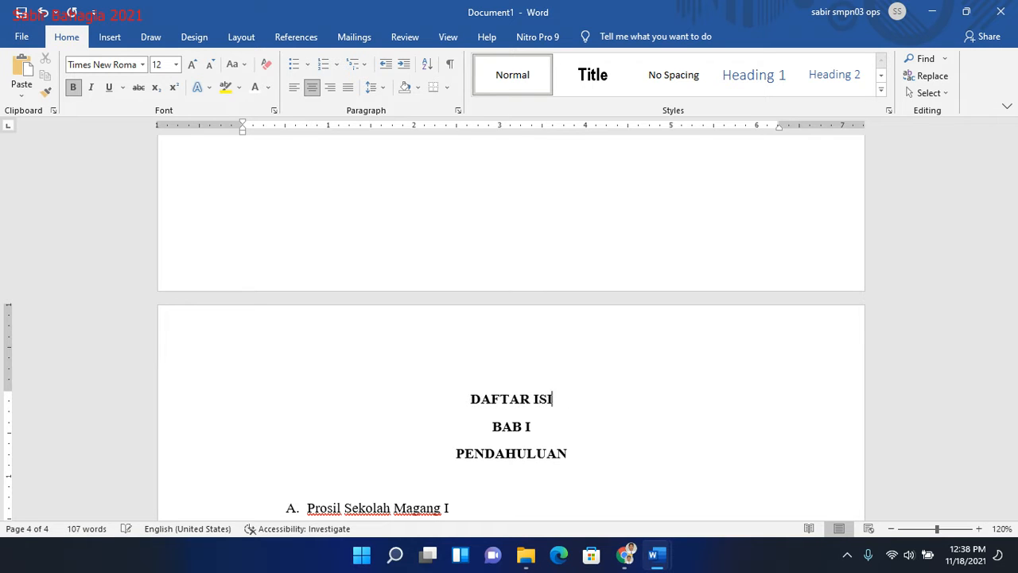
- Insert blank lines below the "DAFTAR ISI" title until "BAB I" starts at the beginning of the following page
key("Return")
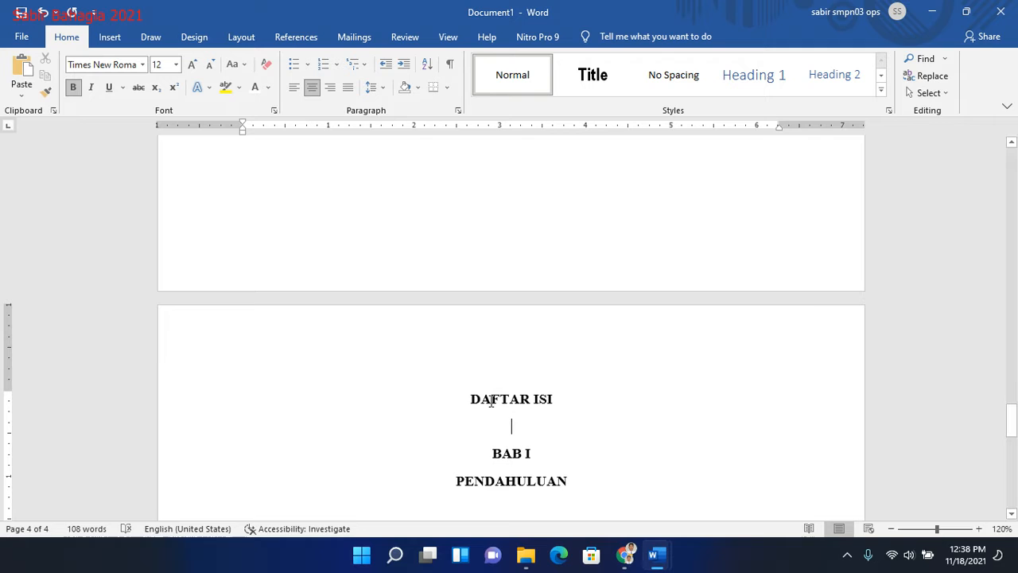
key("Return")
key("Return")
key("Return")
key("Return")
key("Return")
key("Return")
key("Return")
key("Return")
key("Return")
key("Return")
key("Return")
key("Return")
key("Return")
key("Return")
key("Return")
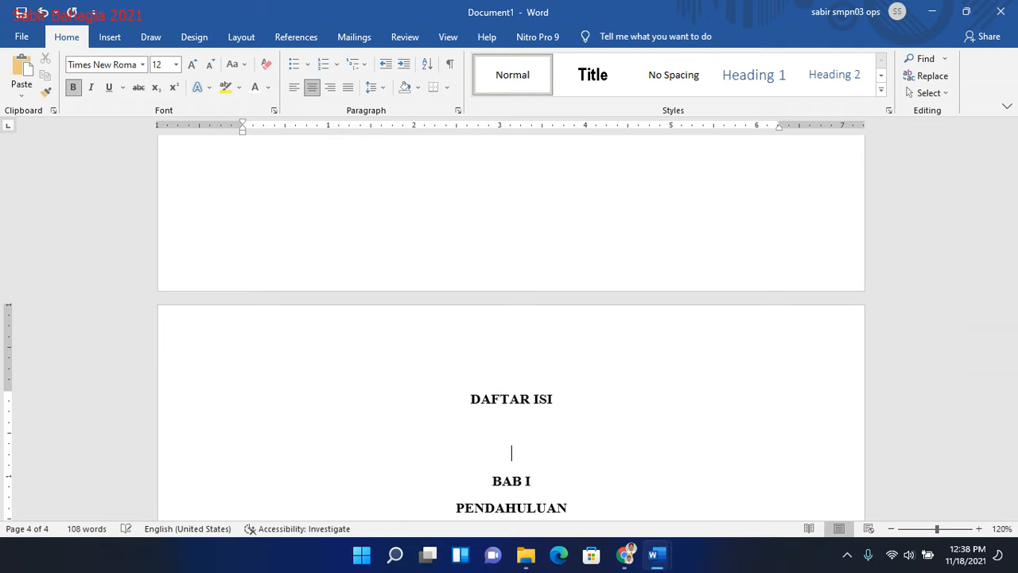
key("Return")
key("Return")
key("Return")
key("Return")
key("Return")
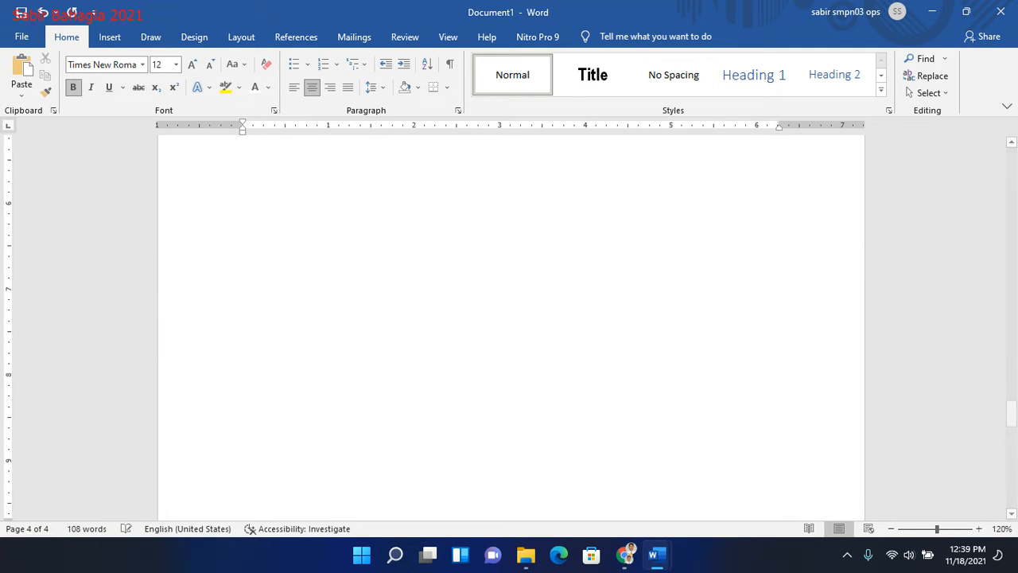
key("BackSpace")
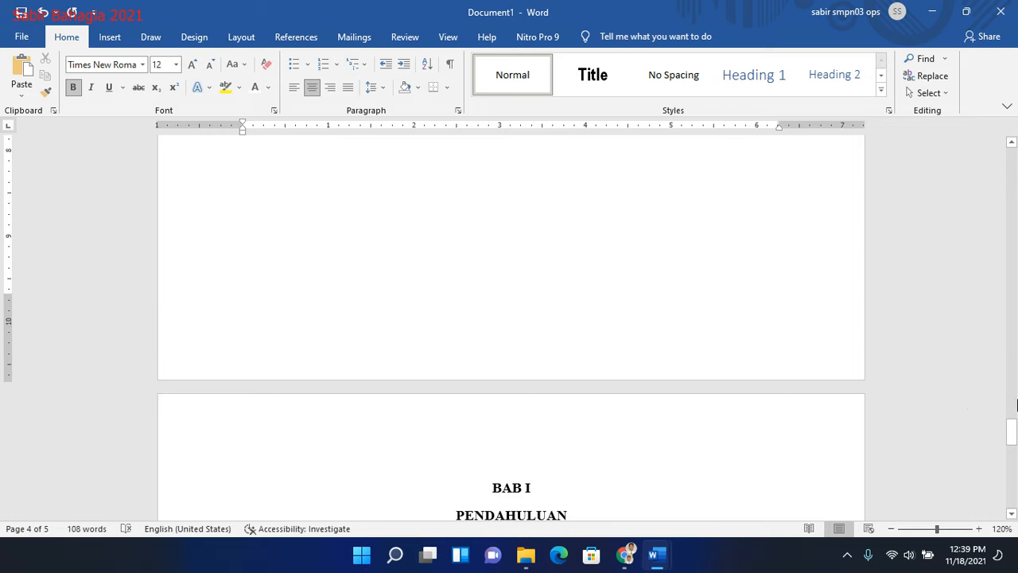
- Apply the Heading 1 style to the "Kata Pengantar" title on page 2
left_click_drag(1016, 430, 1015, 155)
left_click(526, 251)
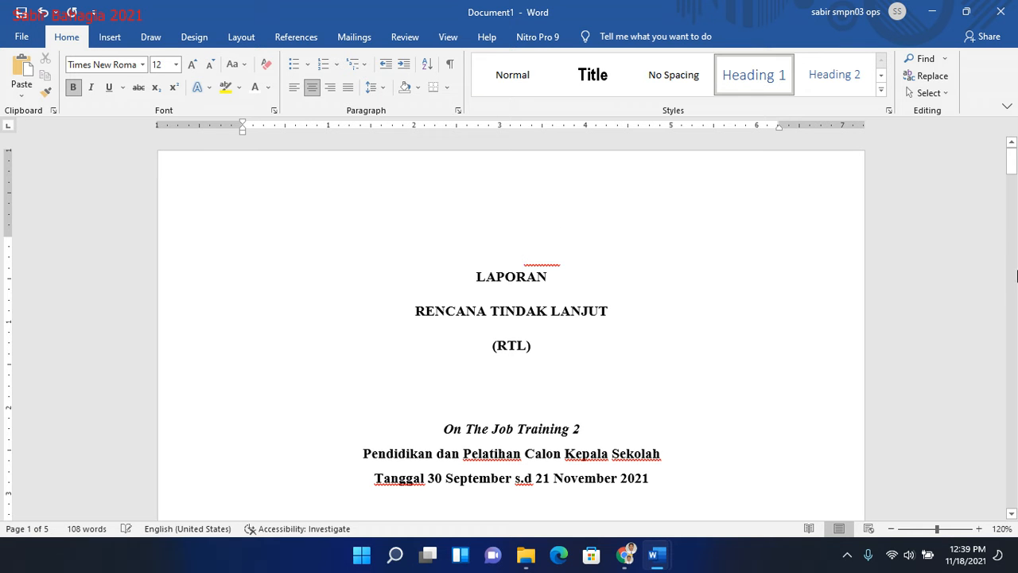
left_click_drag(1015, 169, 1016, 248)
left_click_drag(574, 229, 457, 233)
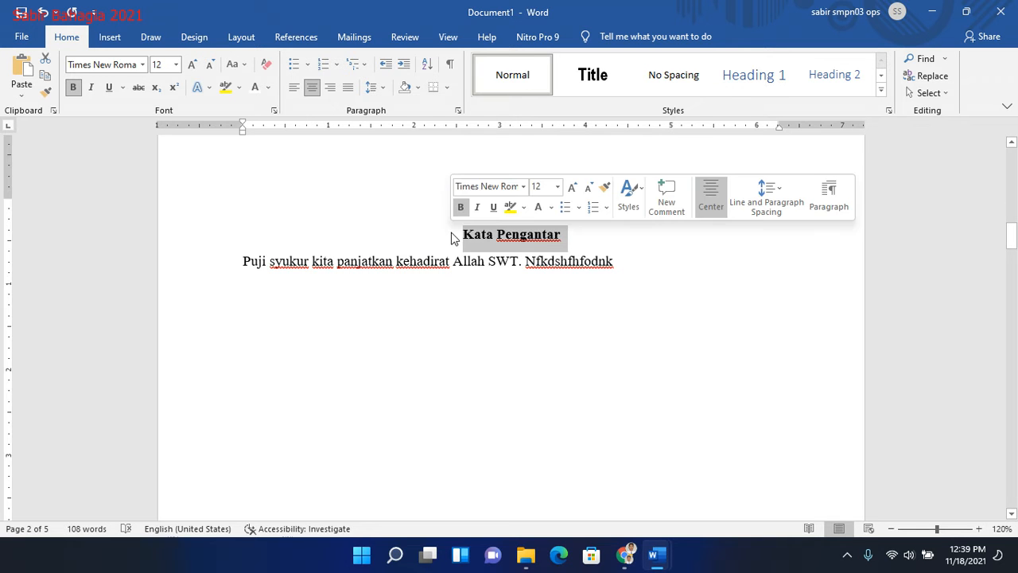
left_click(748, 76)
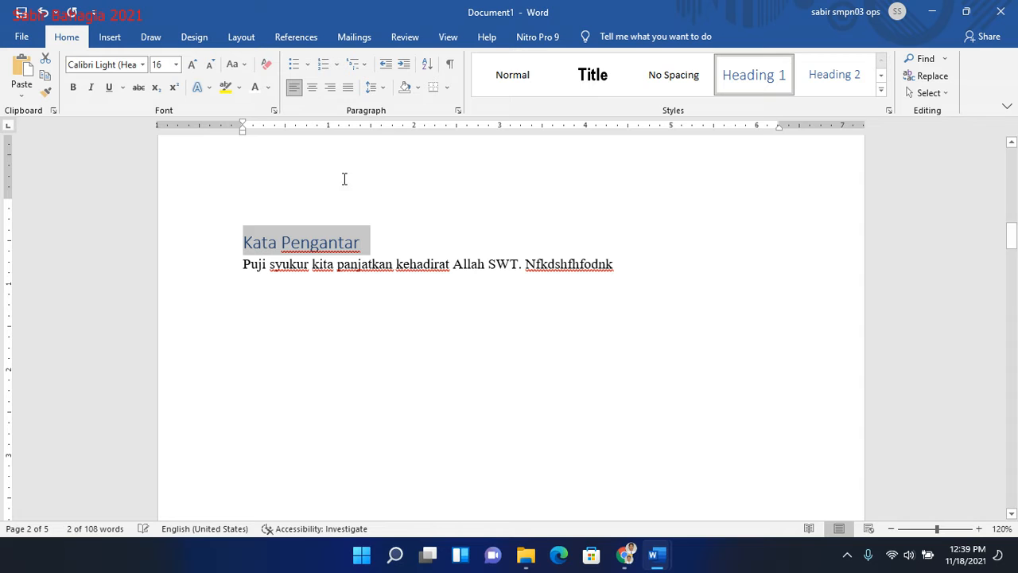
- Set the "Kata Pengantar" heading to Times New Roman, 12 pt, with black font color
left_click(106, 64)
type("T")
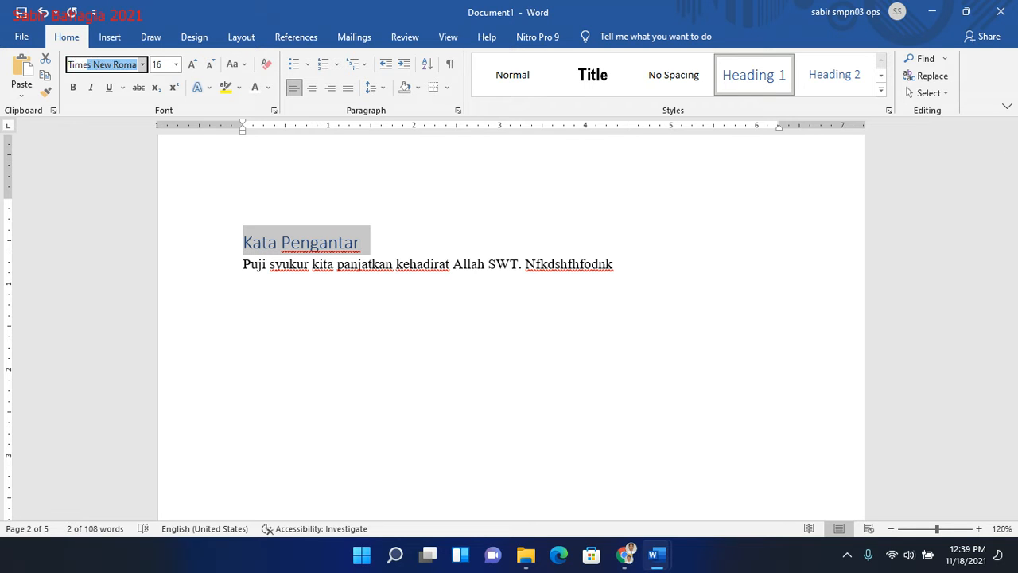
type("ime")
key("Tab")
key("Return")
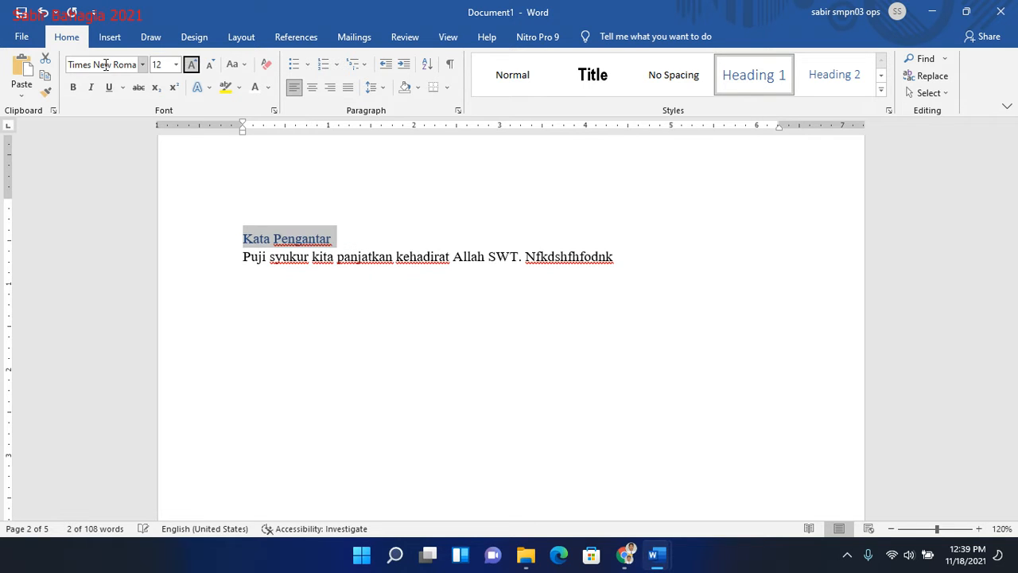
left_click(268, 89)
left_click(273, 106)
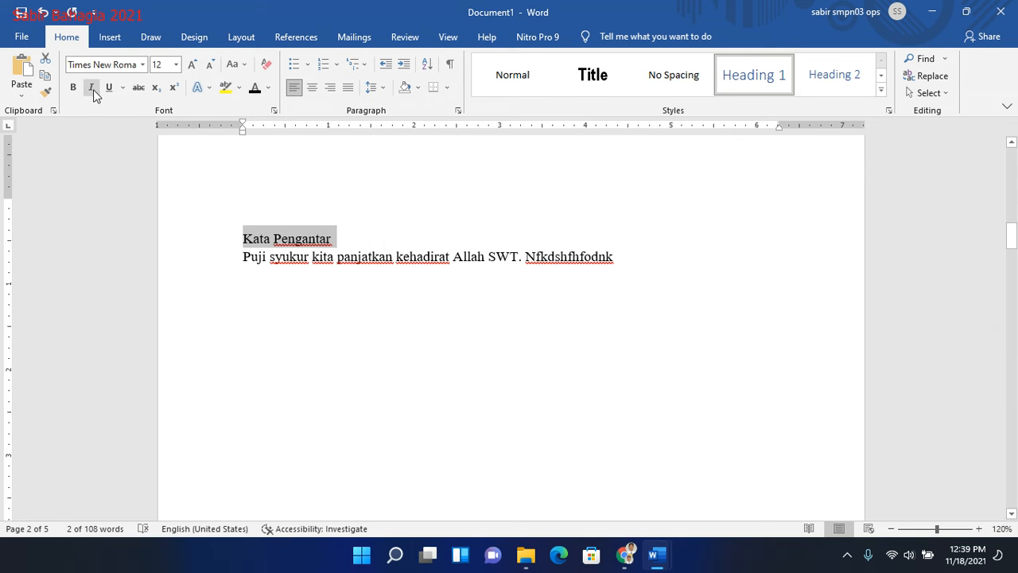
- Make the "Kata Pengantar" heading bold and centered, and add a blank line below it
left_click(73, 86)
key("ctrl+e")
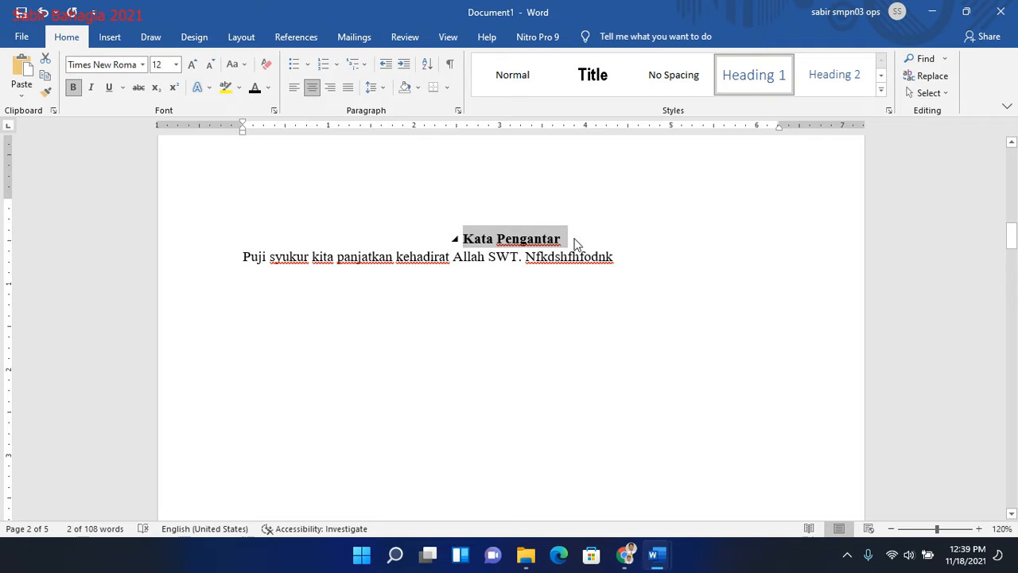
left_click(586, 238)
key("Return")
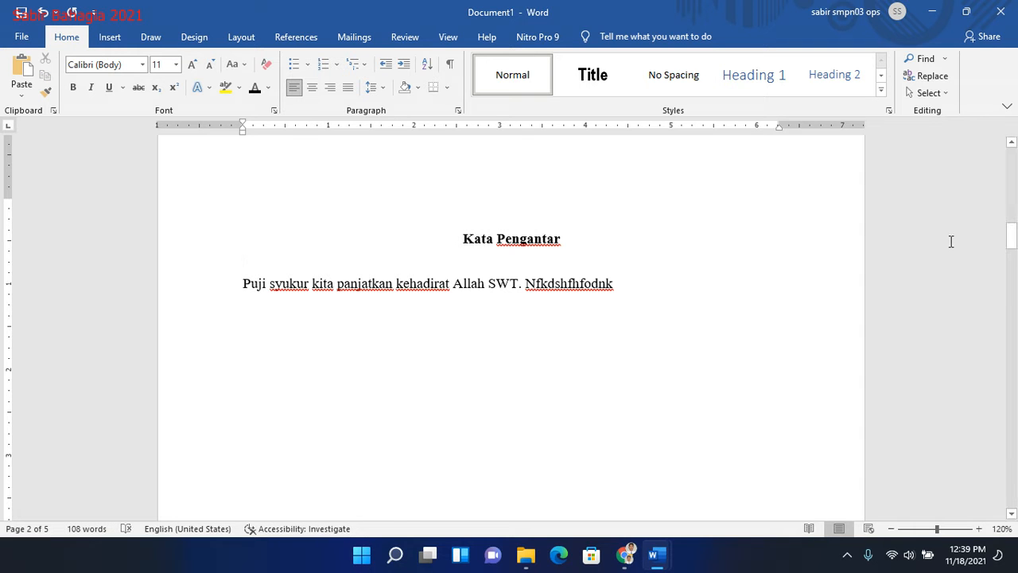
- Apply the Heading 1 style to the "Halaman Pengesahan" title on page 3
left_click_drag(1011, 235, 1011, 302)
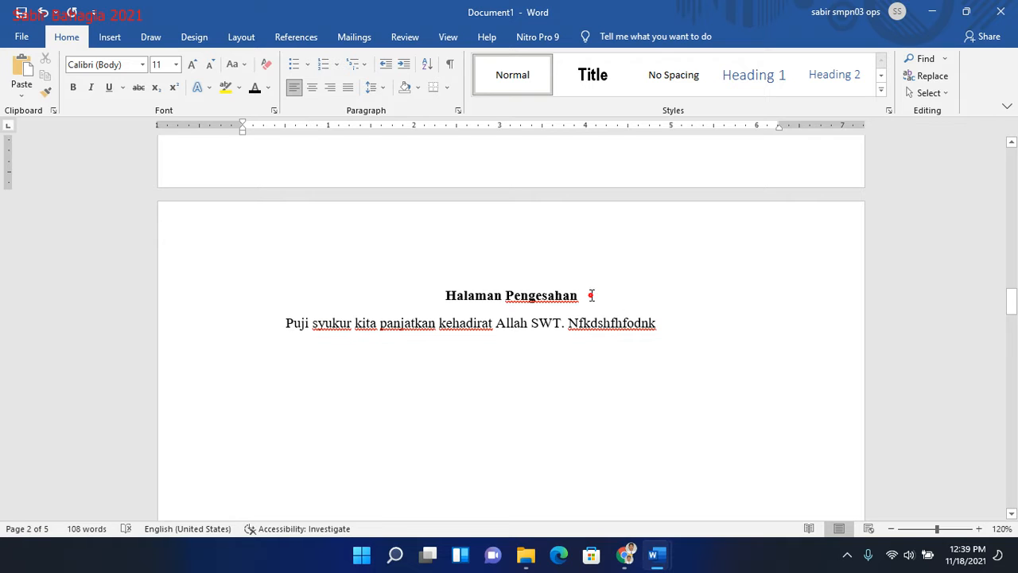
left_click_drag(591, 295, 416, 298)
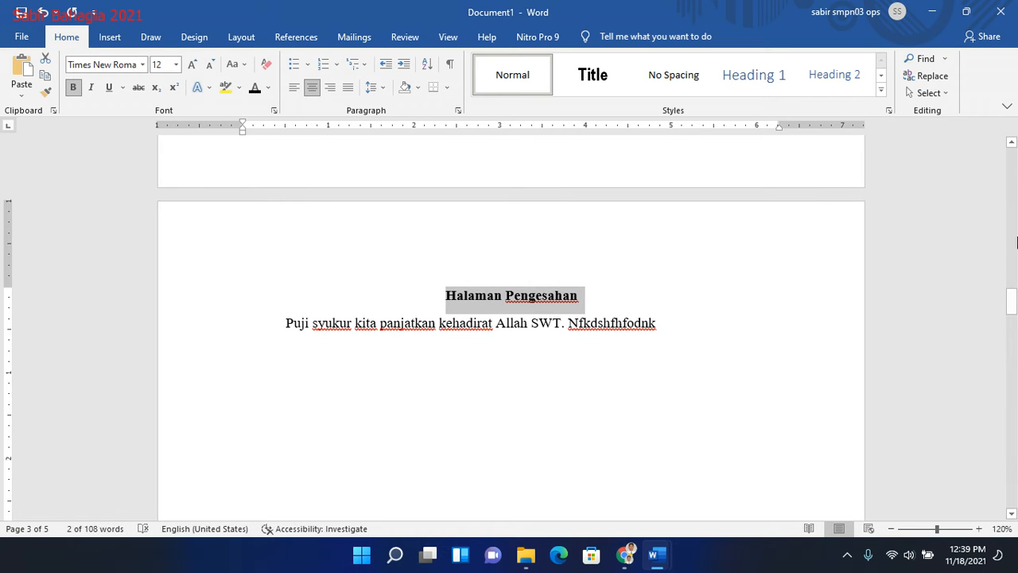
left_click(756, 76)
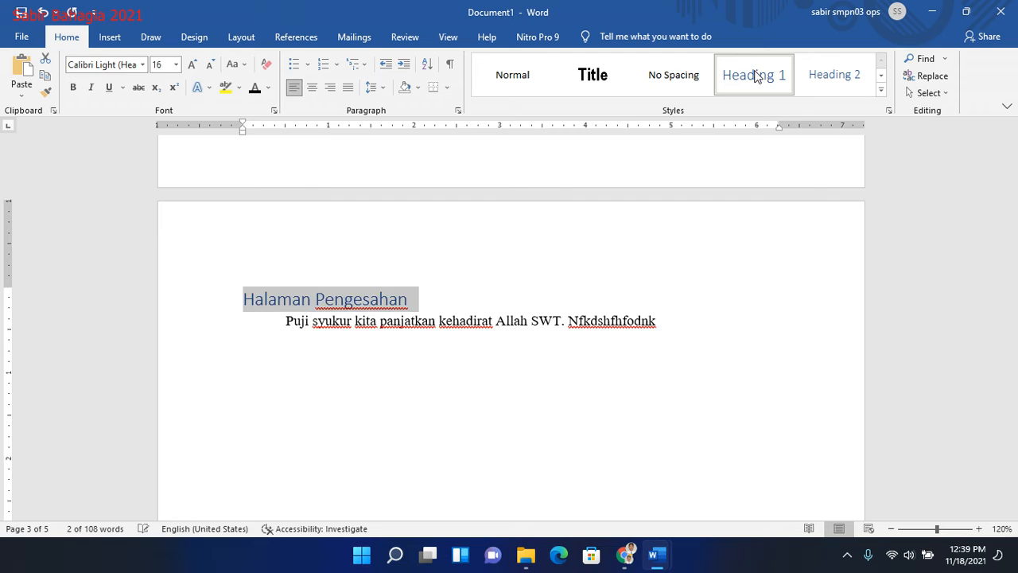
- Set the "Halaman Pengesahan" heading to Times New Roman, 12 pt
left_click(115, 66)
type("Times New Roma")
key("Tab")
type("12")
key("Return")
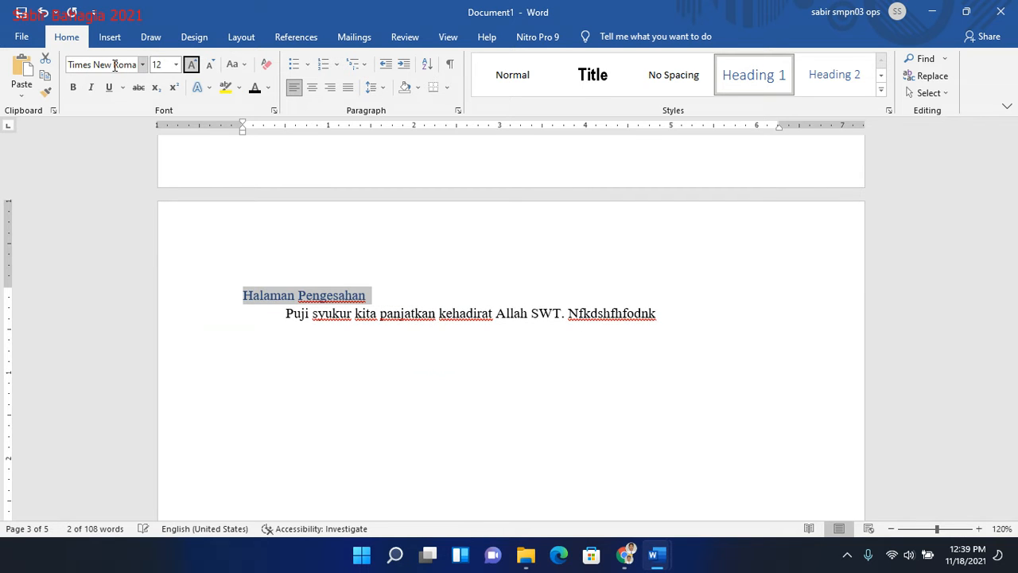
- Make the "Halaman Pengesahan" heading bold, black and centered, with a blank line below it
left_click(74, 88)
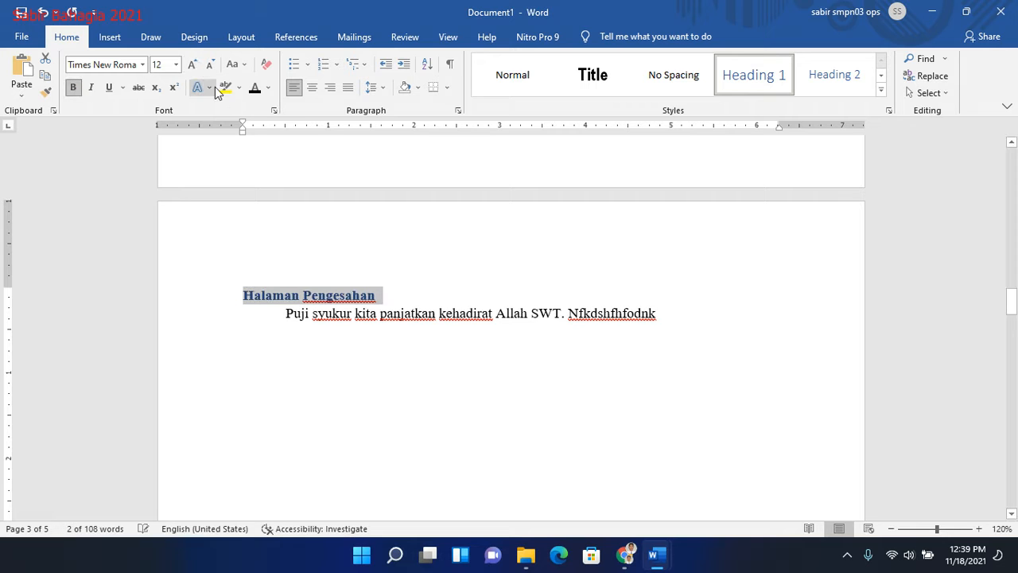
key("ctrl+e")
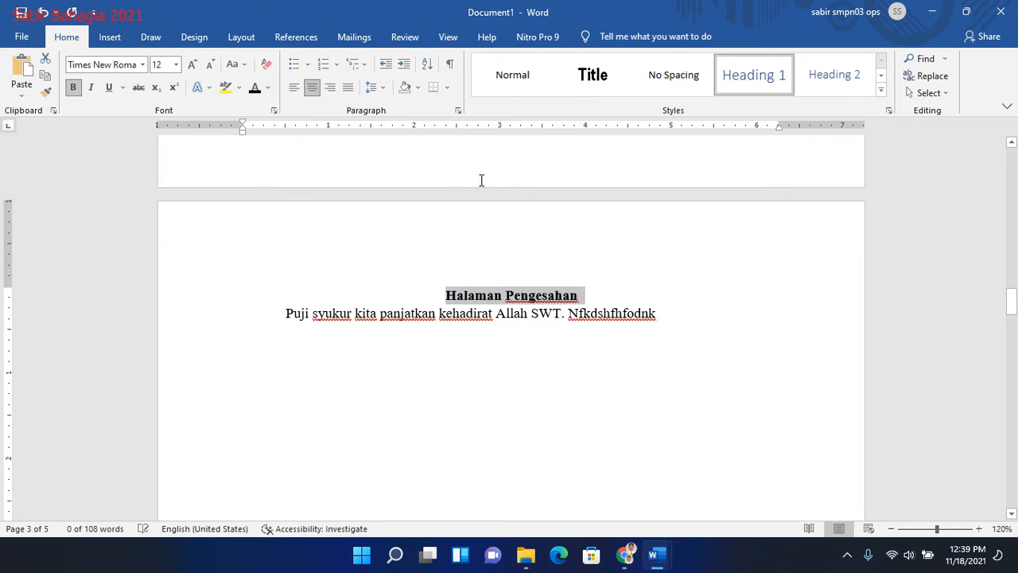
left_click(666, 303)
key("Return")
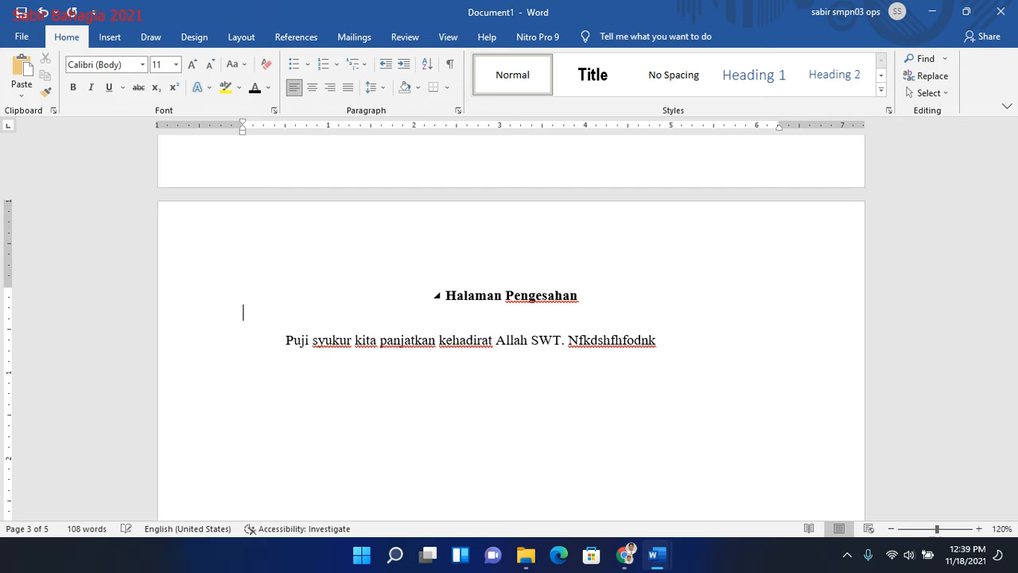
- Replace the "DAFTAR ISI" title on page 4 with "Daftar Isi"
left_click(1013, 353)
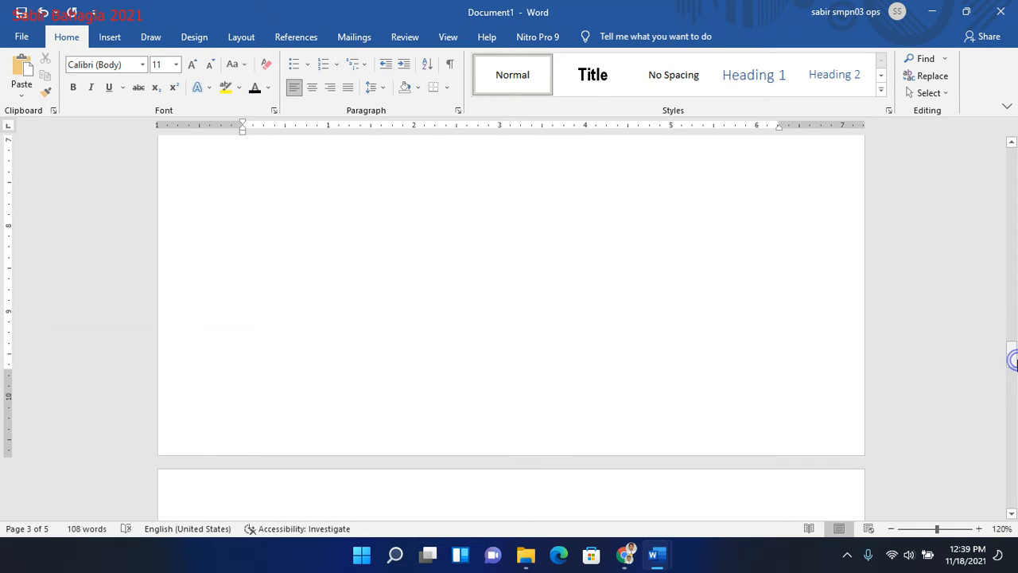
left_click_drag(1014, 360, 1013, 374)
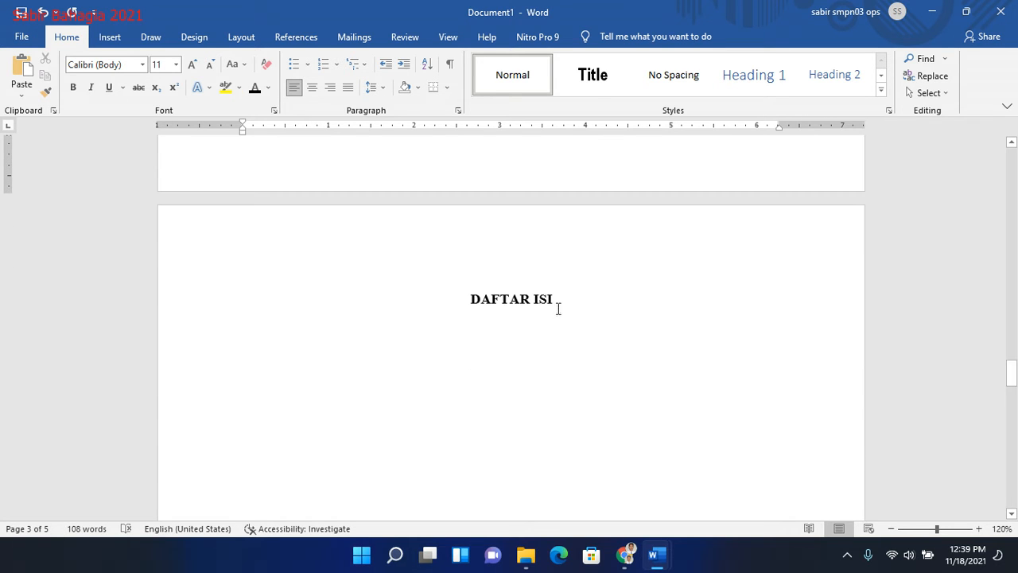
triple_click(565, 303)
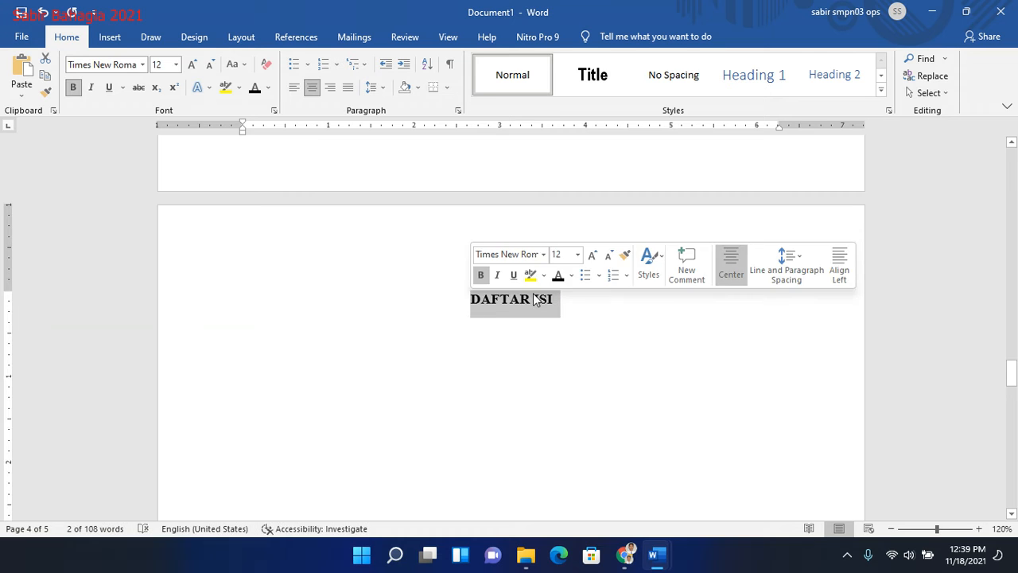
type("Daftar Isi")
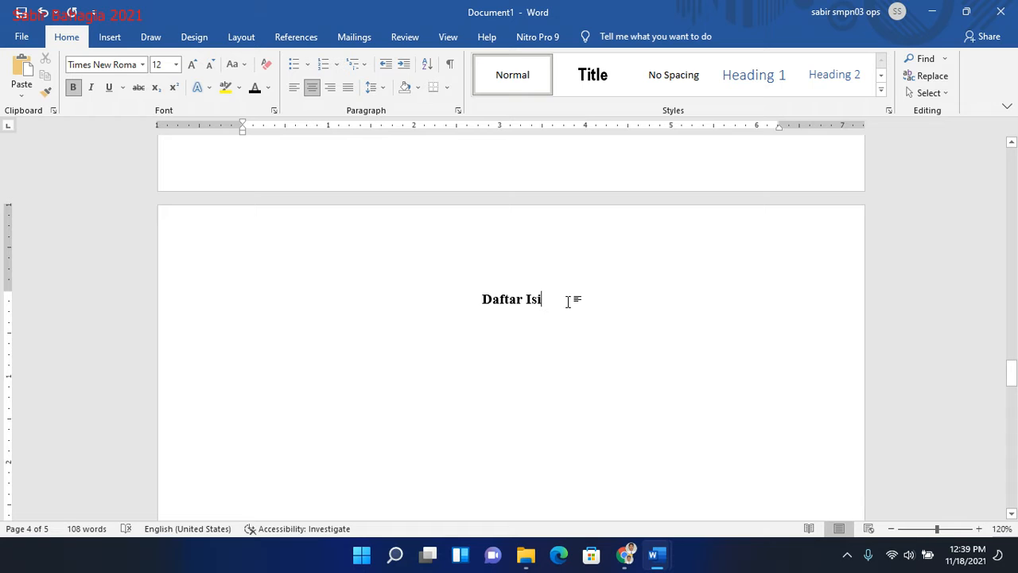
- Apply the Heading 1 style to the "Daftar Isi" title and set it to Times New Roman, 12 pt
left_click_drag(568, 301, 477, 297)
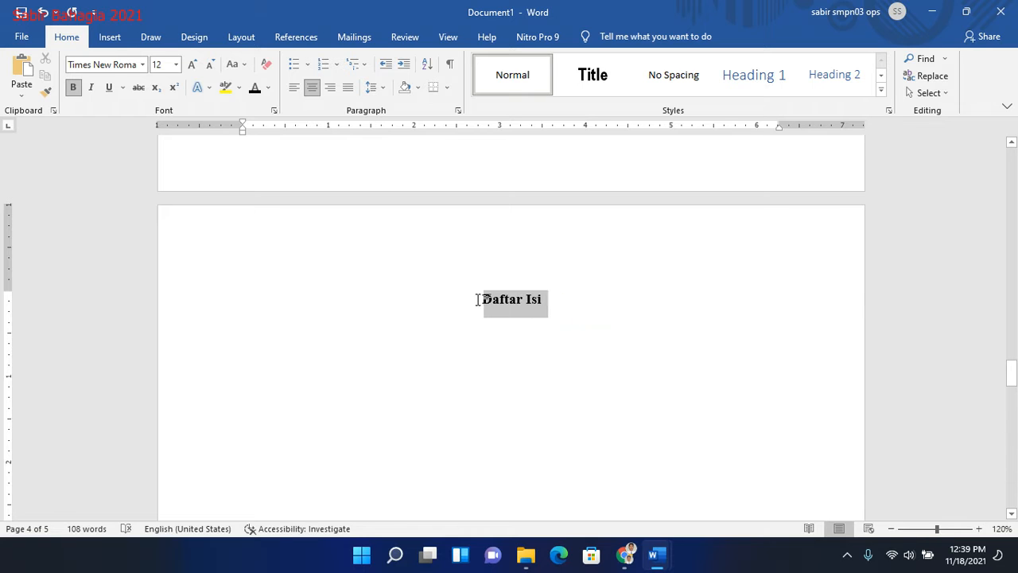
left_click(761, 79)
left_click(107, 65)
type("T")
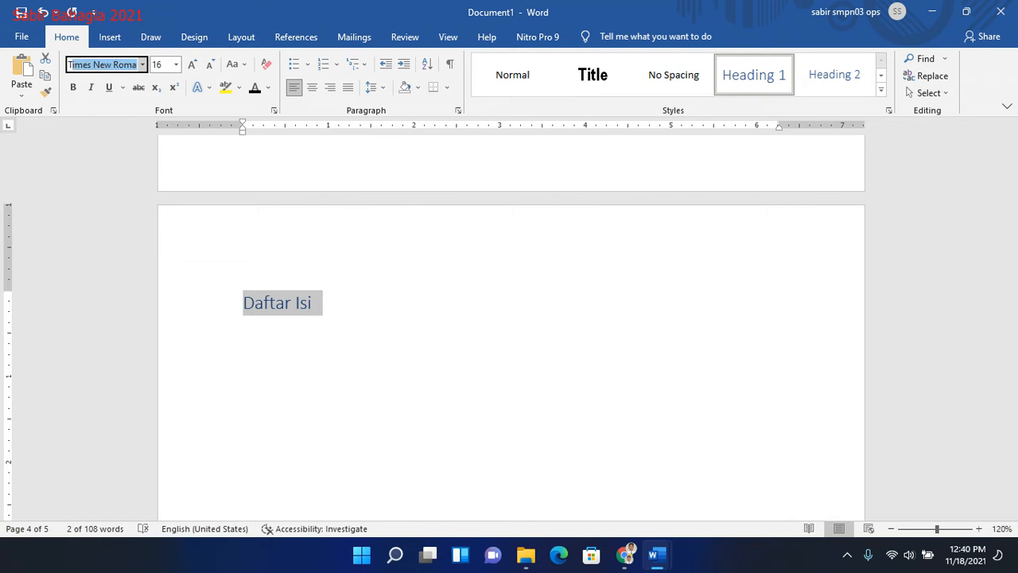
type("imes")
key("Tab")
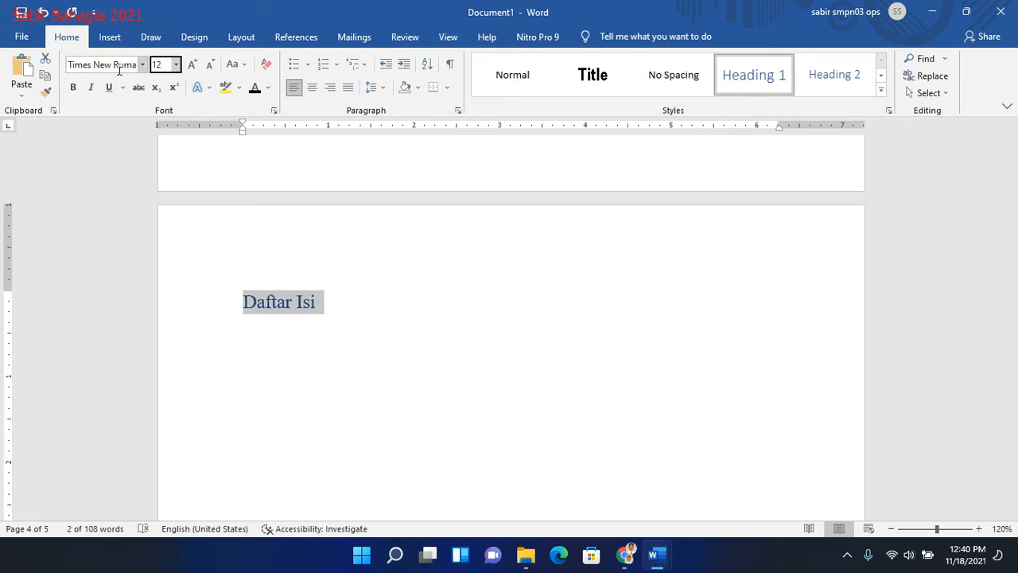
key("Return")
- Make the "Daftar Isi" heading bold, black and centered, and insert two new lines below it
left_click(76, 88)
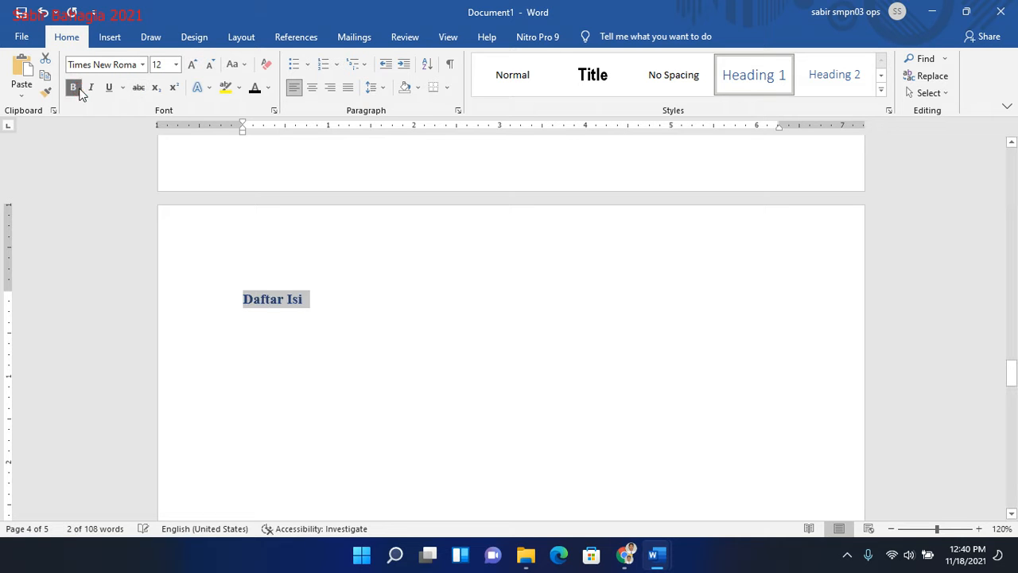
key("ctrl+e")
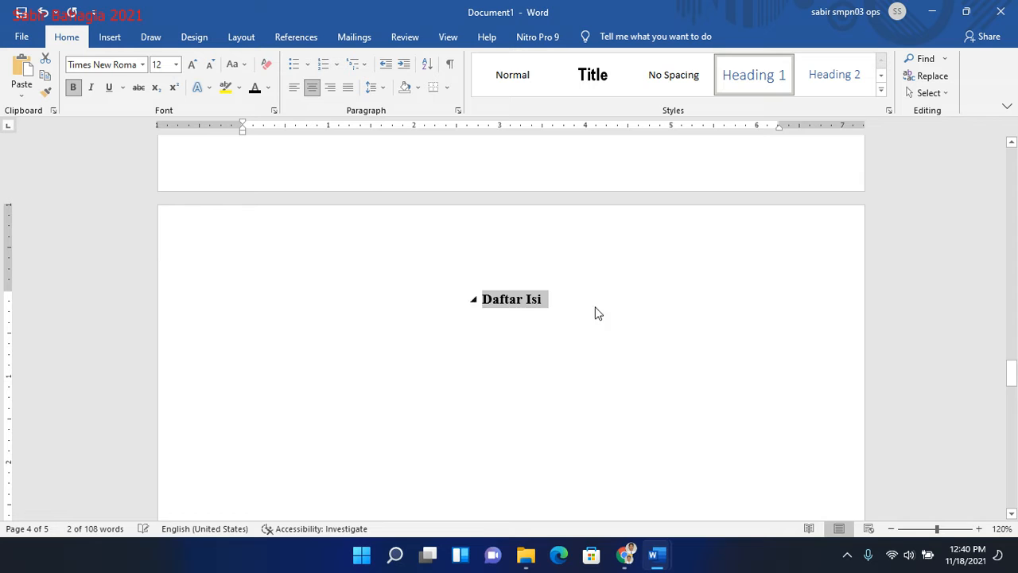
left_click(613, 307)
key("Return")
key("Return")
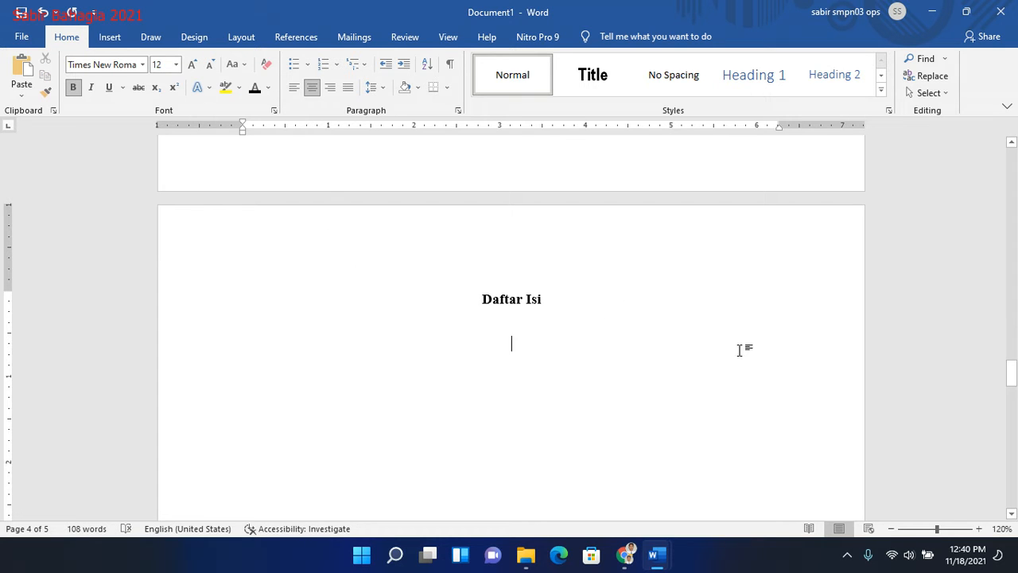
- Place the cursor directly before "BAB I" and view the page number options
left_click_drag(1015, 394, 1015, 436)
left_click(492, 377)
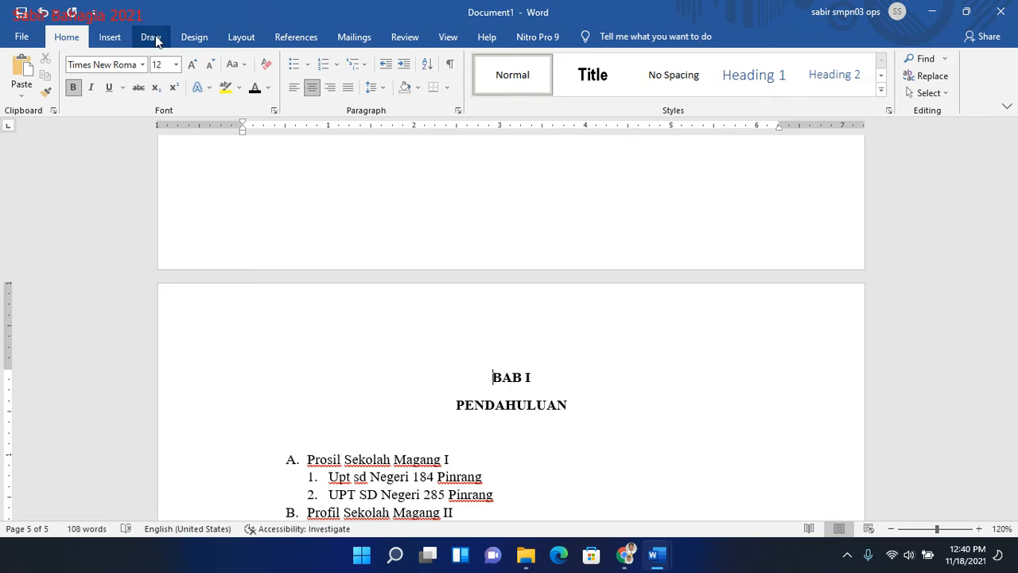
left_click(103, 40)
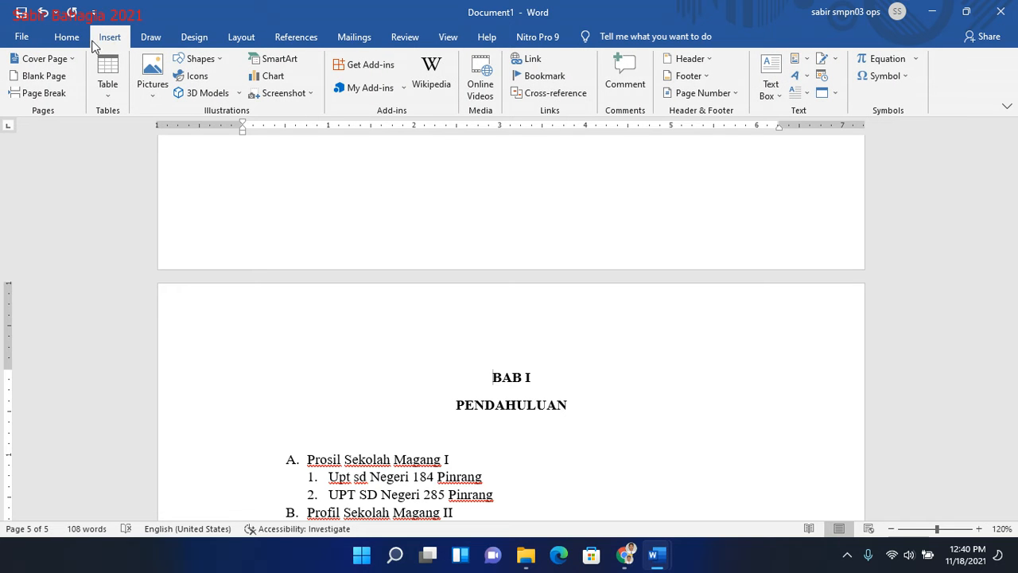
left_click(737, 95)
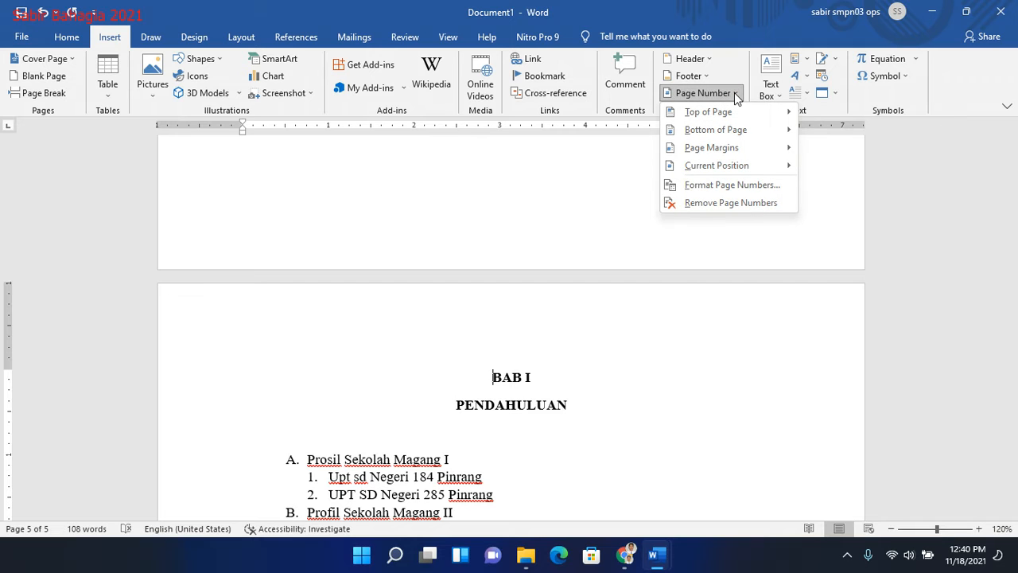
- Insert a Next Page section break directly before the "BAB I" heading
left_click(242, 37)
left_click(205, 59)
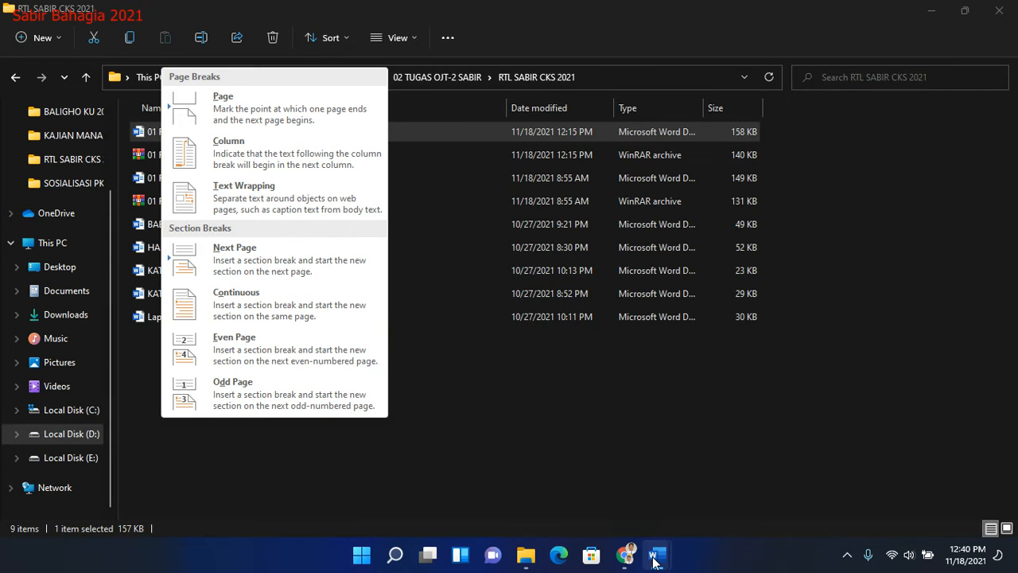
left_click(654, 562)
left_click(614, 286)
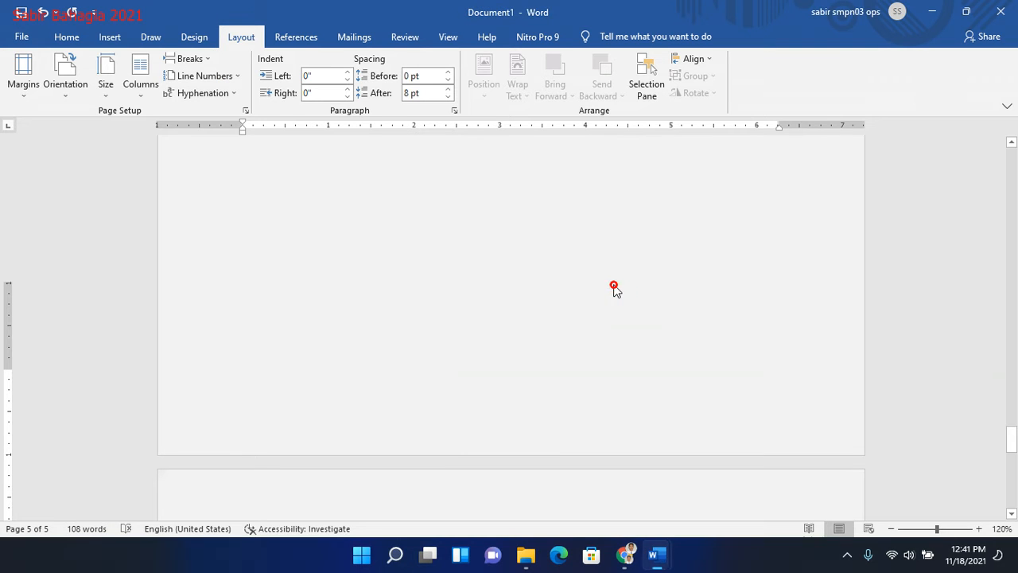
mouse_move(1011, 439)
left_mouse_down()
mouse_move(1011, 453)
mouse_move(1012, 445)
left_mouse_up()
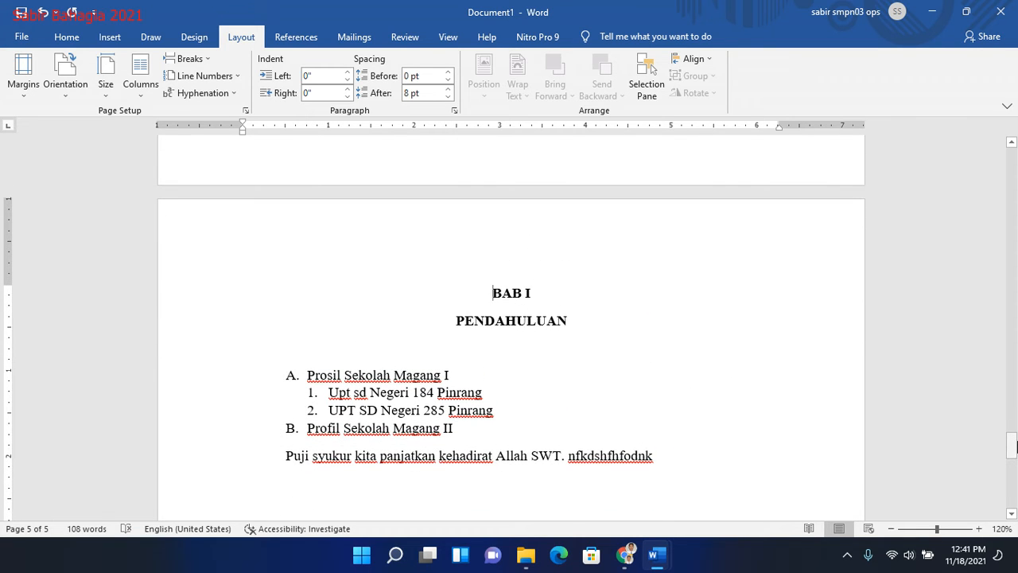
left_click(202, 58)
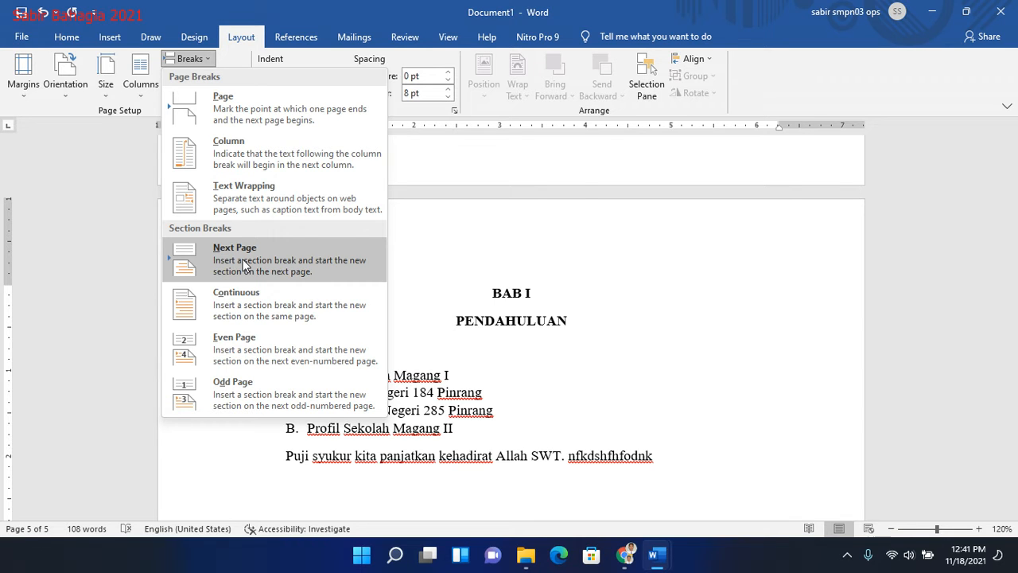
left_click(64, 80)
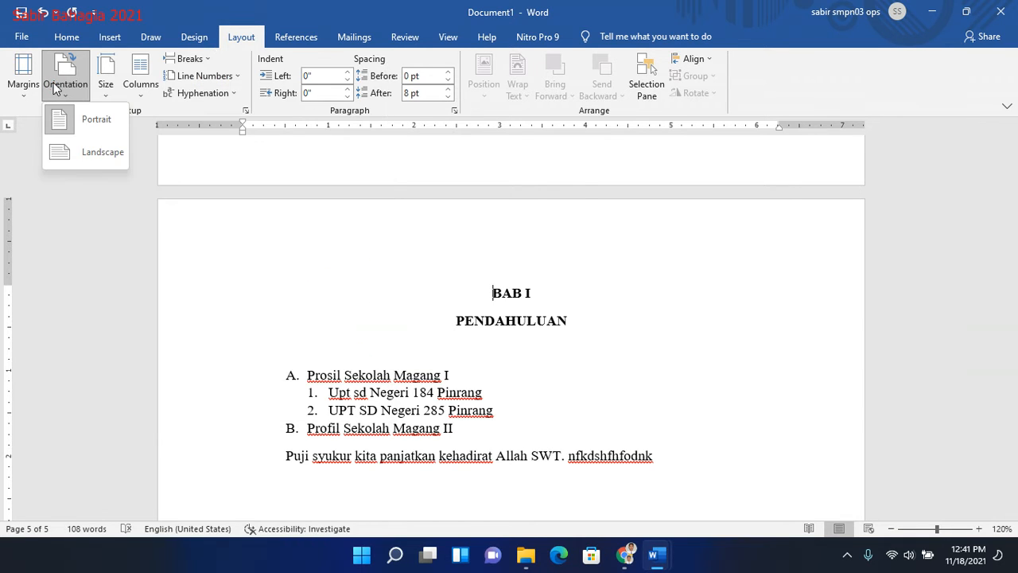
left_click(206, 61)
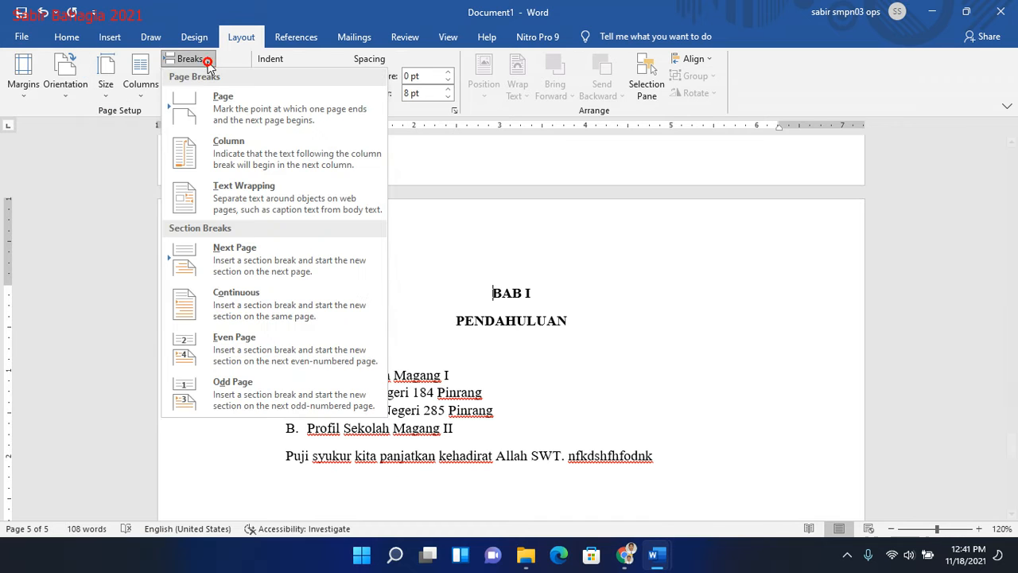
left_click(237, 256)
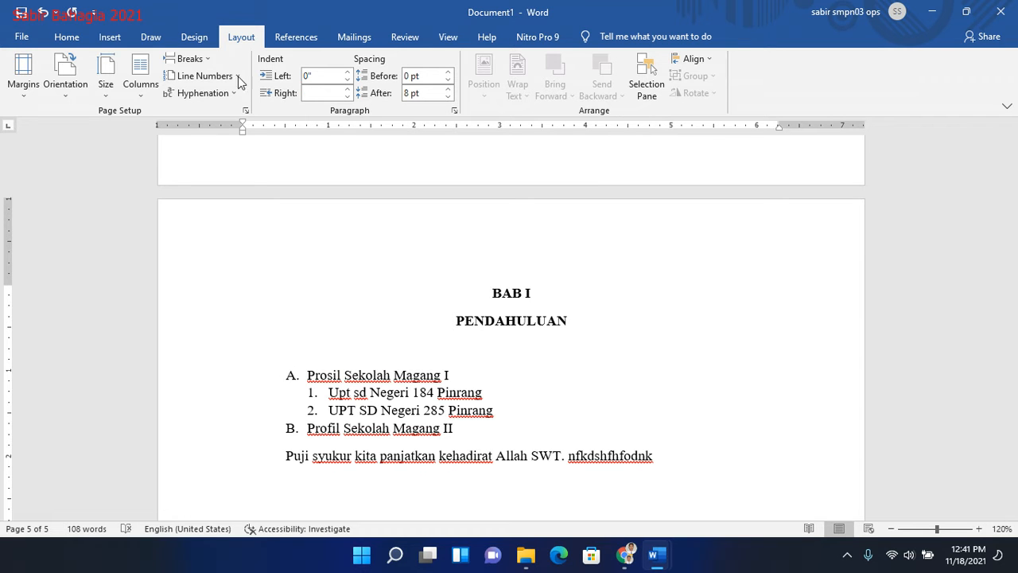
left_click(206, 61)
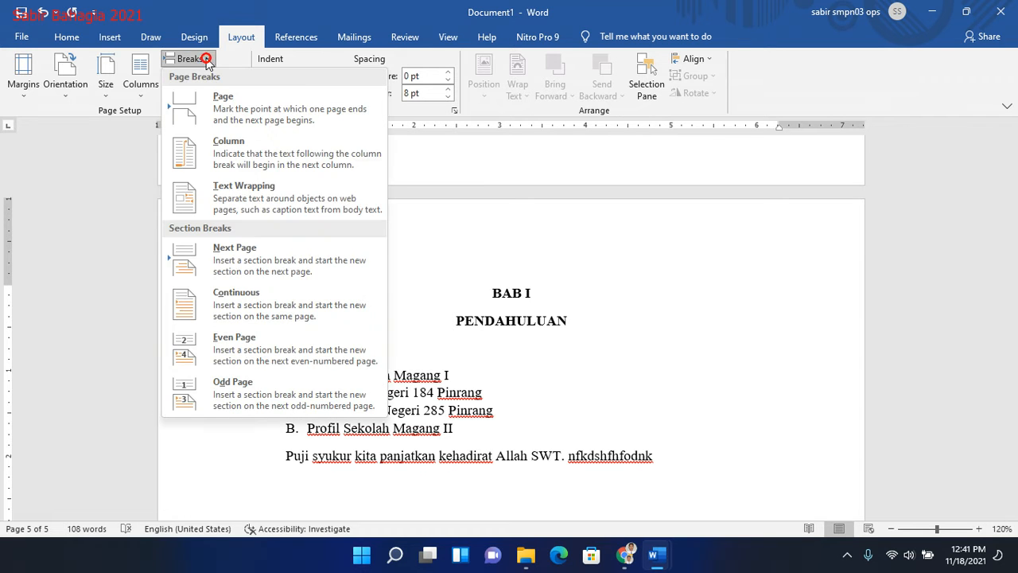
left_click(241, 258)
- Insert a centered page number at the bottom of the pages with the Plain Number 2 layout, starting from the title page
scroll(1016, 295, "up", 15)
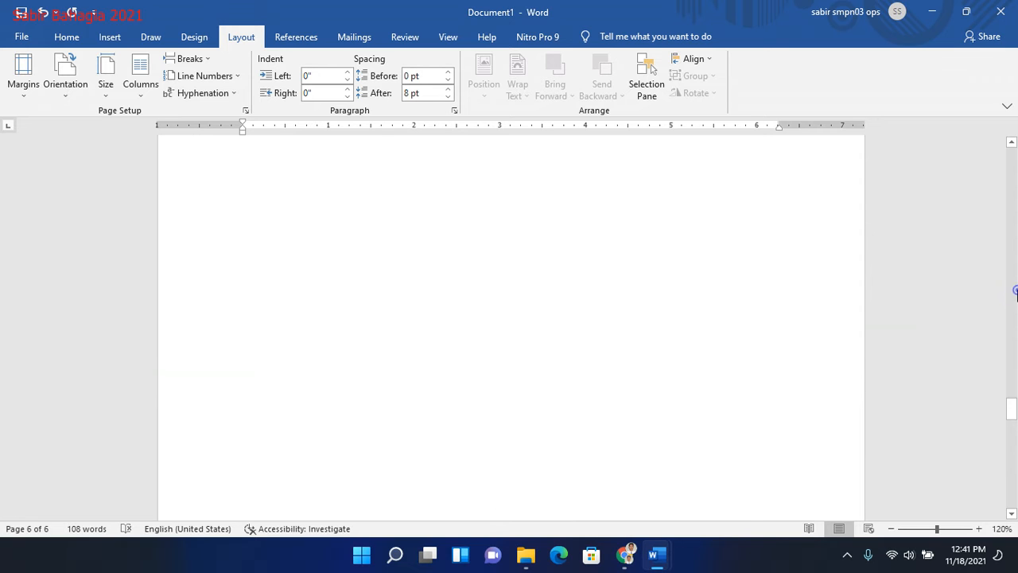
left_click(1016, 294)
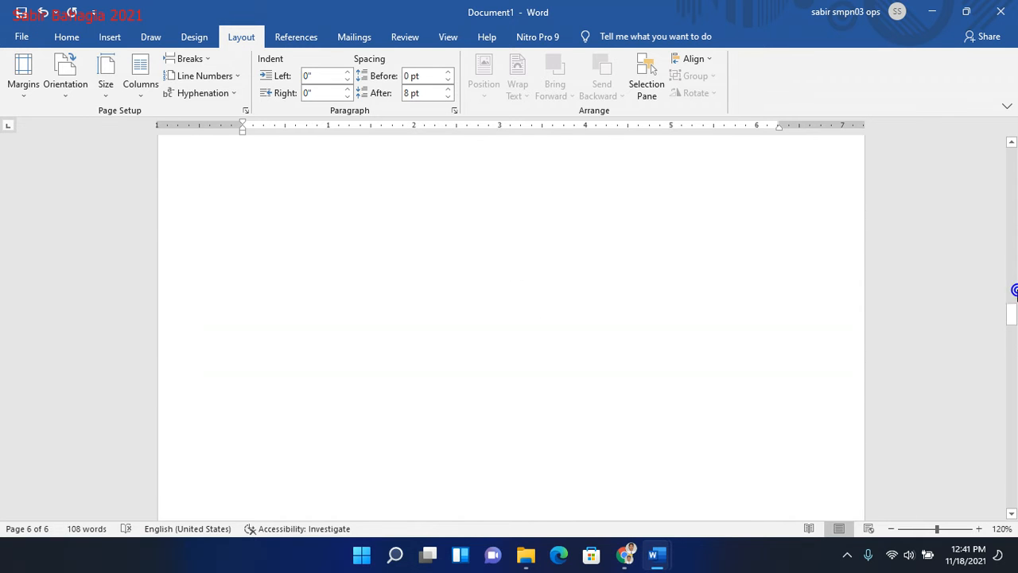
left_click_drag(1015, 312, 1016, 310)
scroll(519, 324, "down", 10)
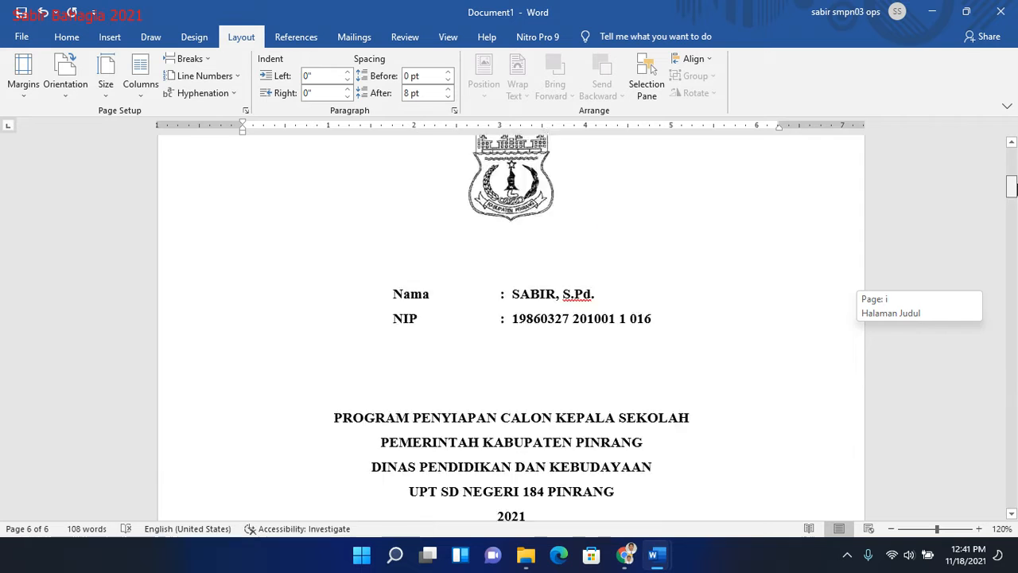
scroll(519, 324, "up", 5)
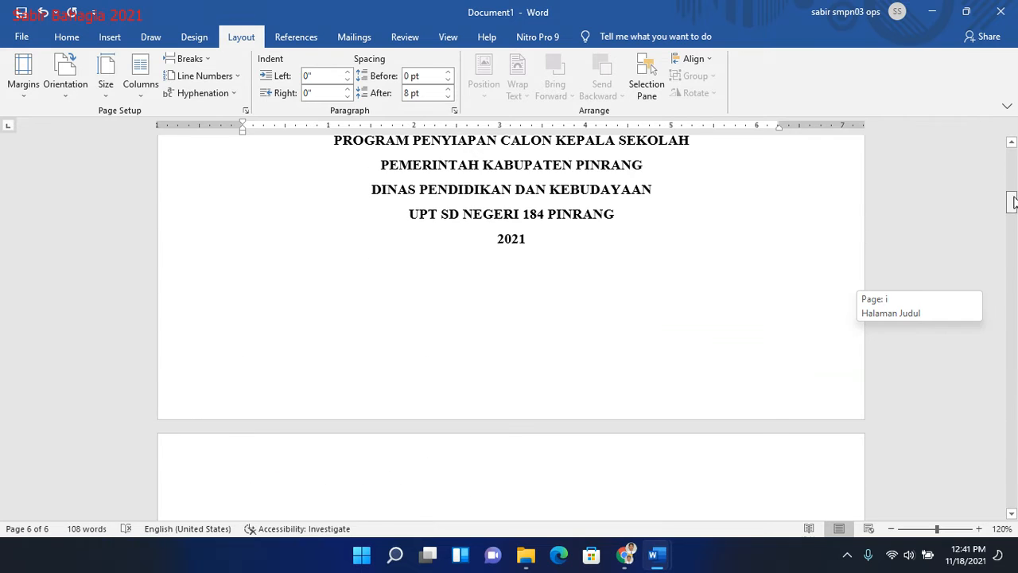
left_click(472, 270)
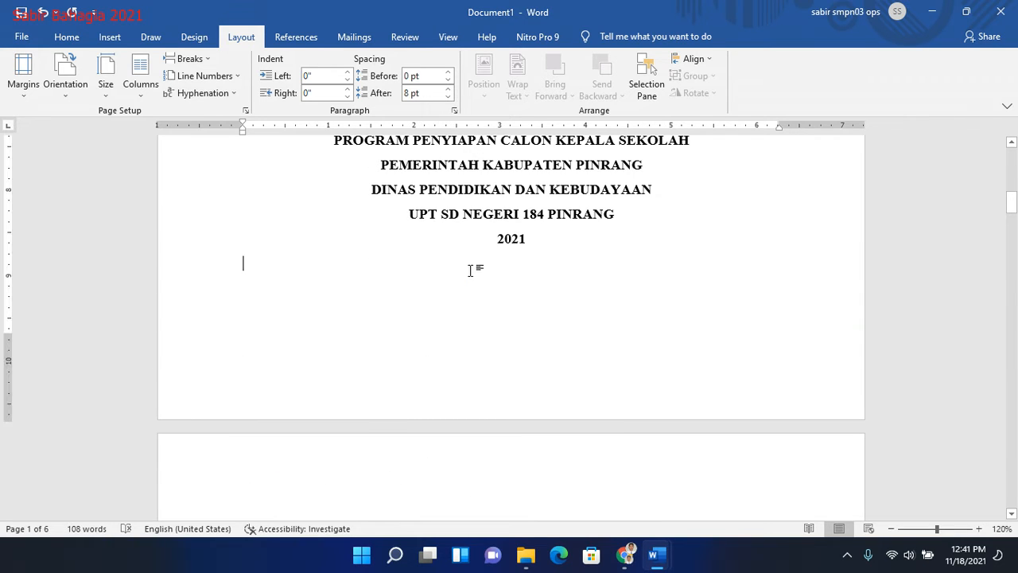
left_click(110, 36)
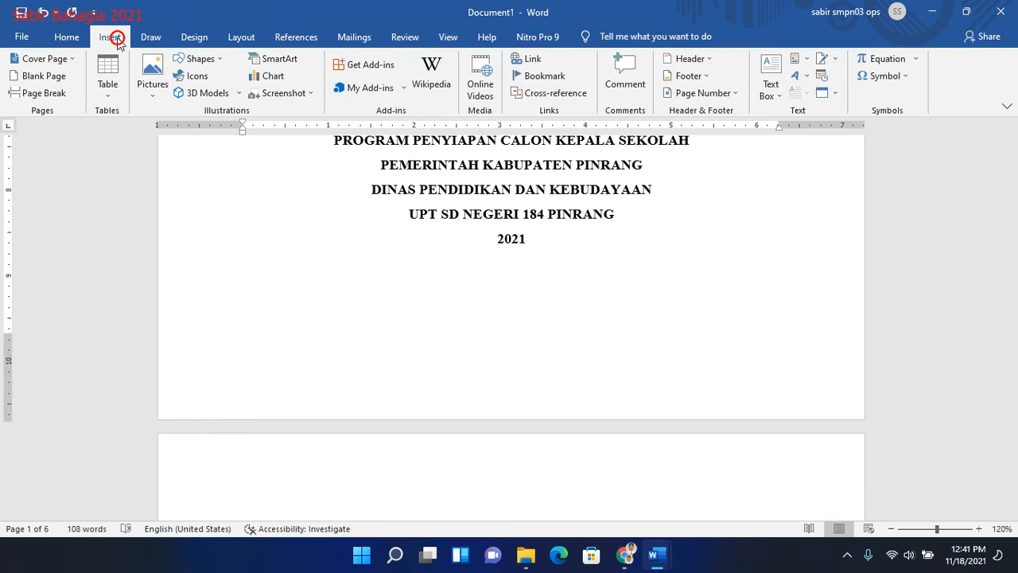
left_click(703, 93)
mouse_move(725, 131)
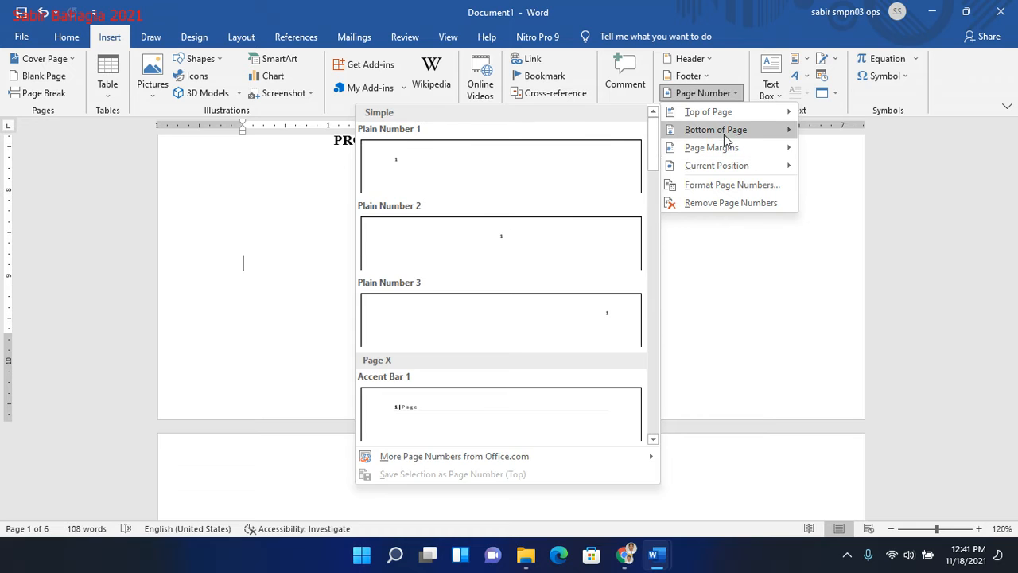
left_click(511, 255)
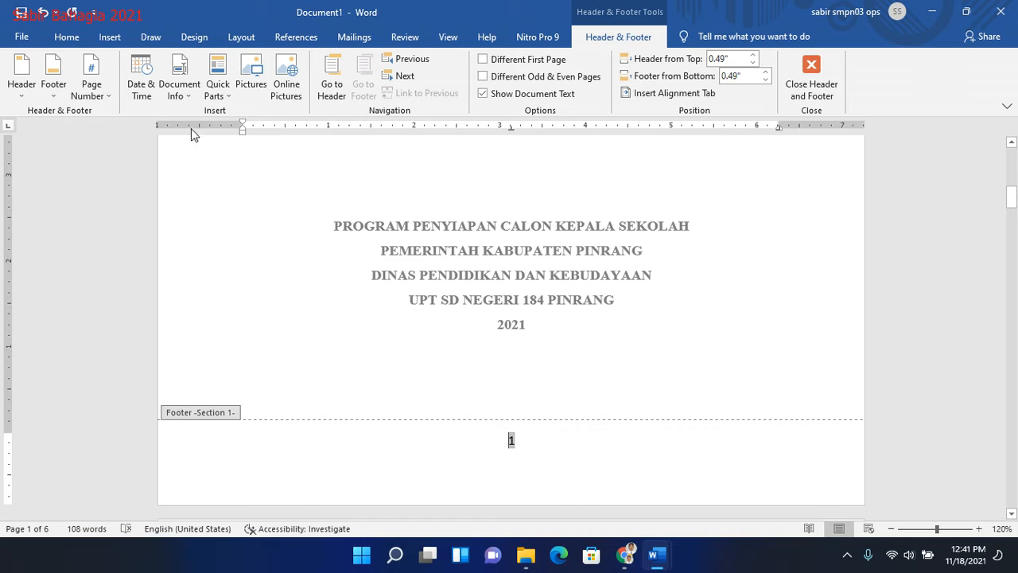
- Format the Section 1 page numbers as i, ii, iii and start them at i
left_click(106, 97)
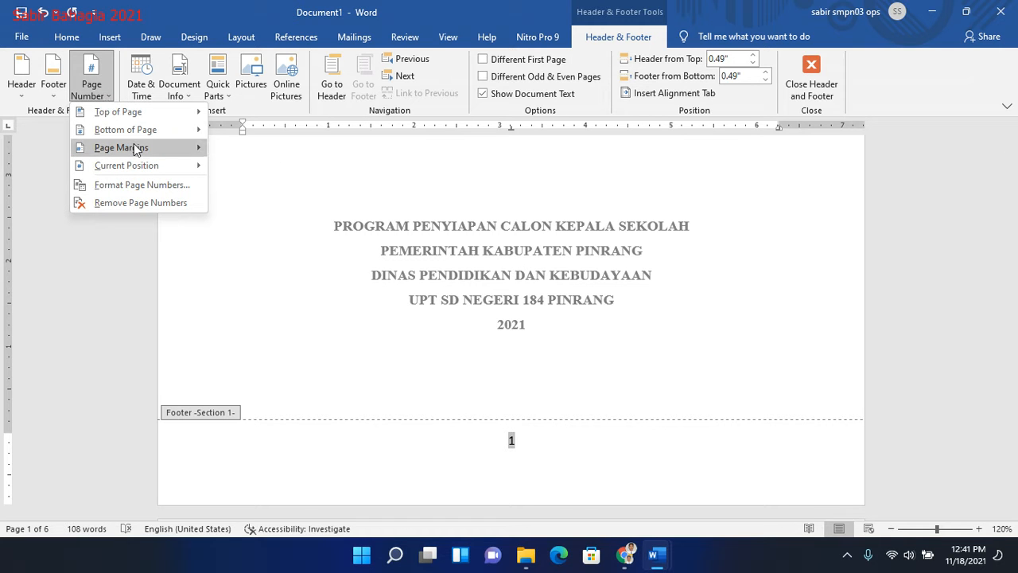
left_click(141, 186)
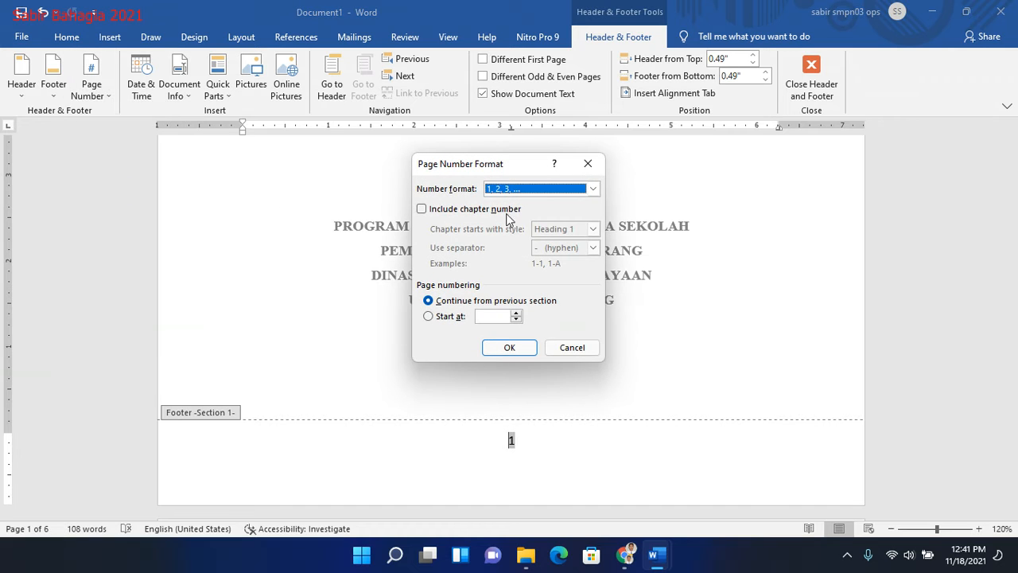
left_click(591, 189)
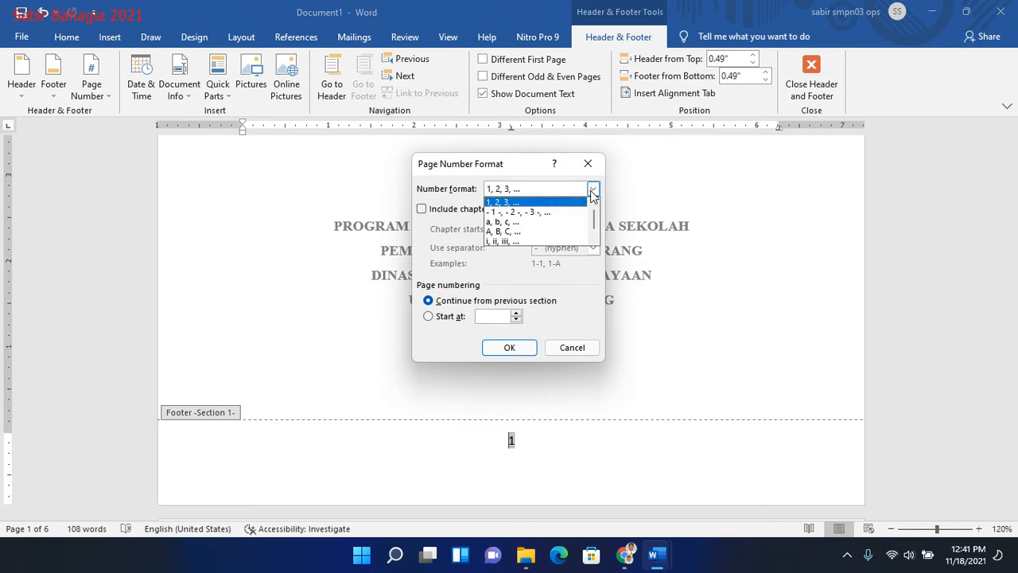
left_click(501, 240)
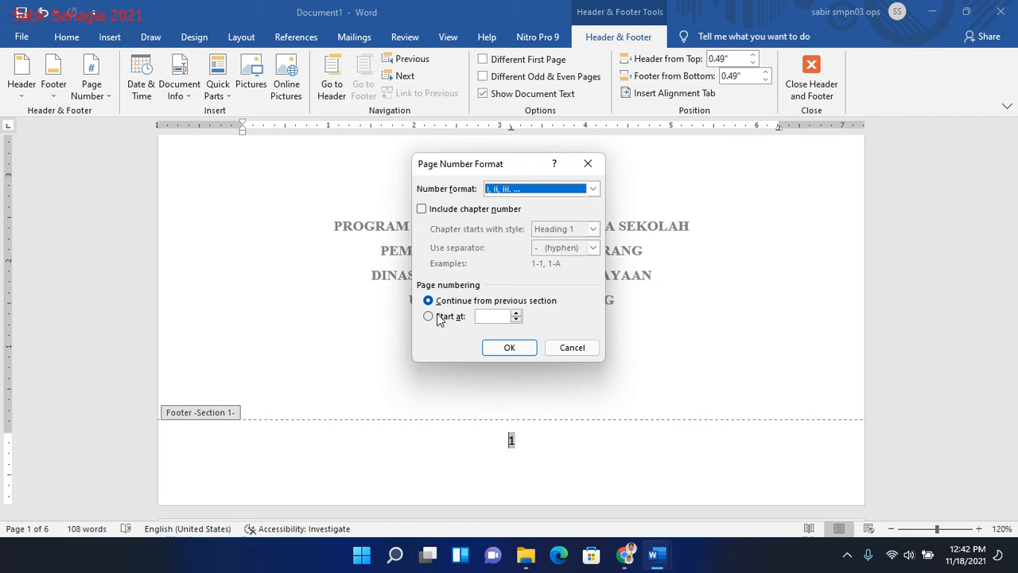
left_click(515, 314)
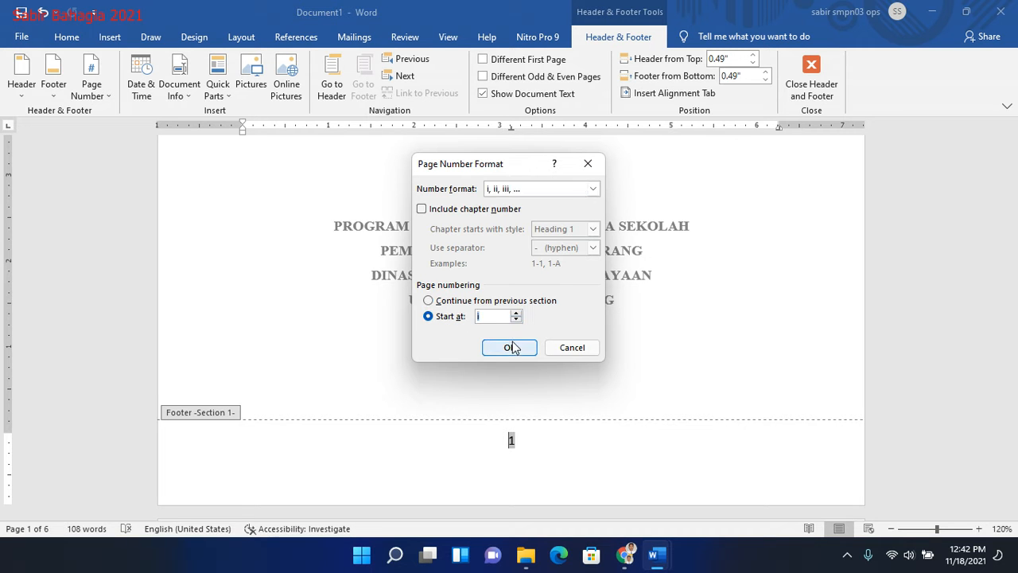
left_click(512, 346)
left_click(1015, 307)
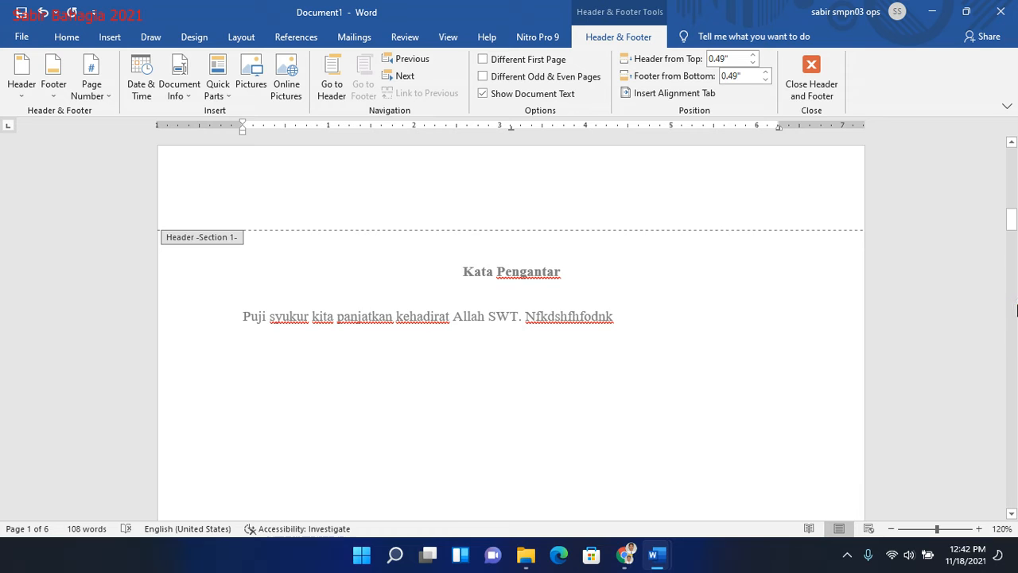
left_click(1015, 199)
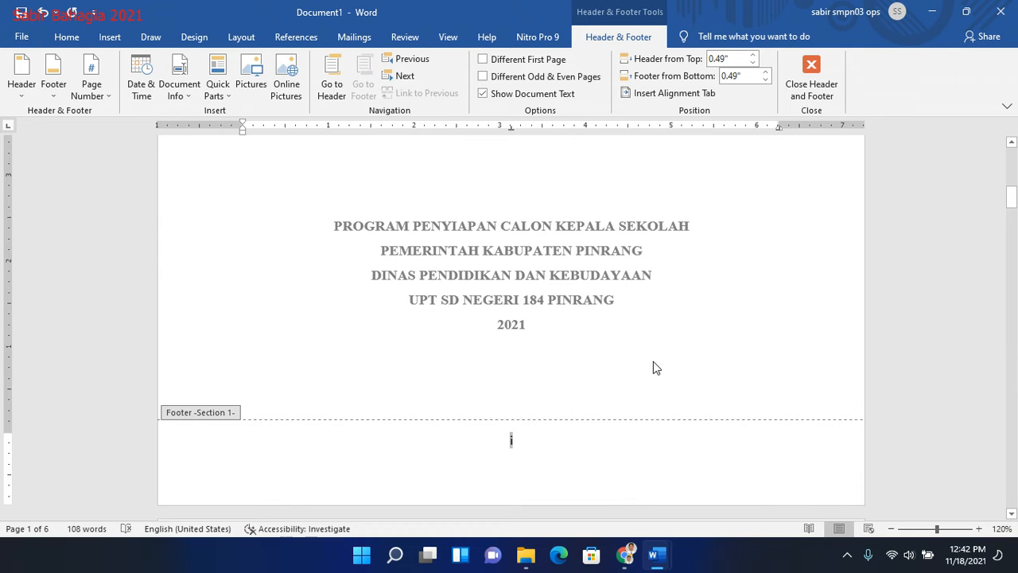
- Set the title page's footer number to Times New Roman, 12 pt, and return to the document body
left_click(67, 36)
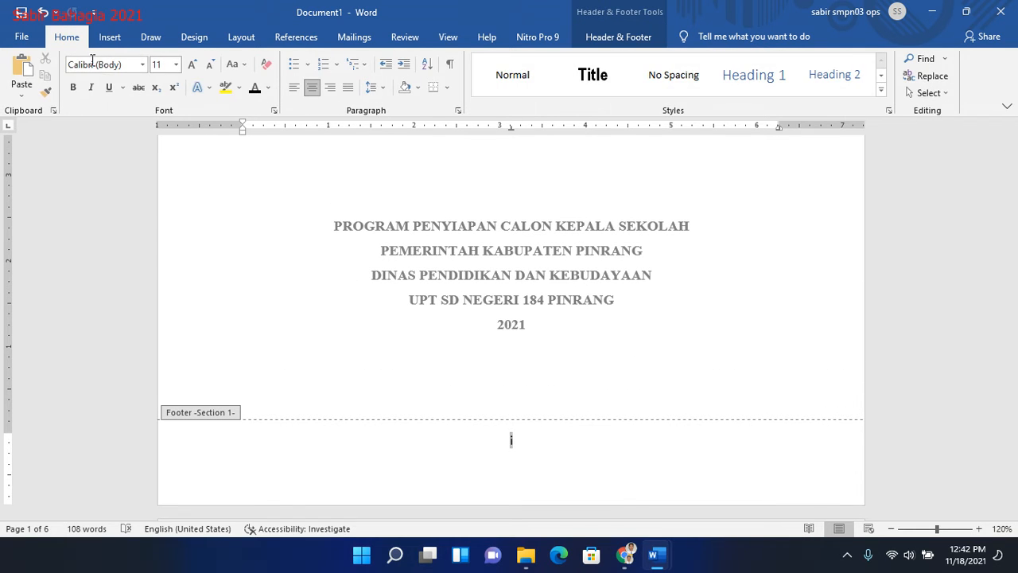
left_click(103, 64)
type("Times New Roma")
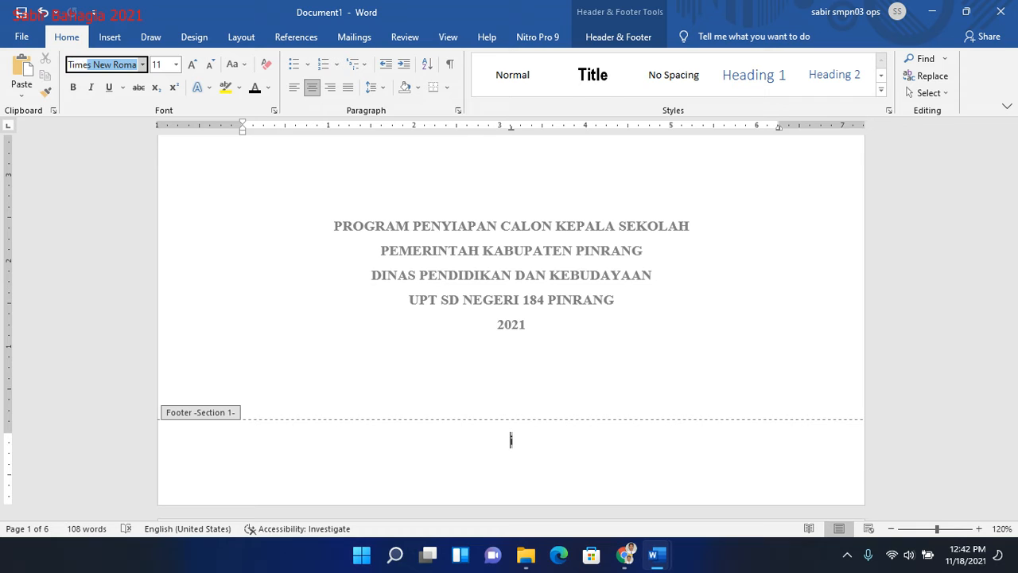
key("Tab")
type("1")
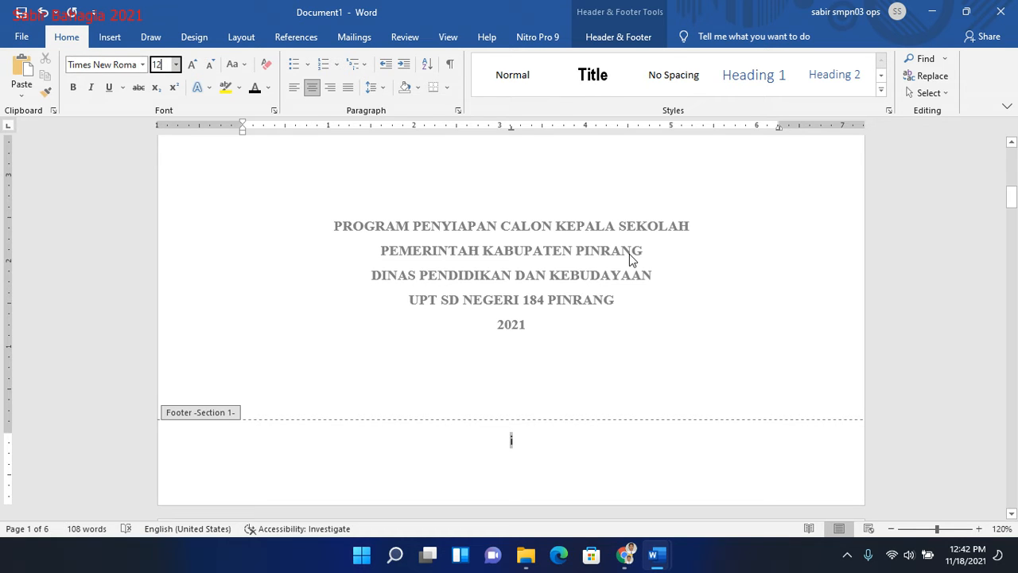
key("Return")
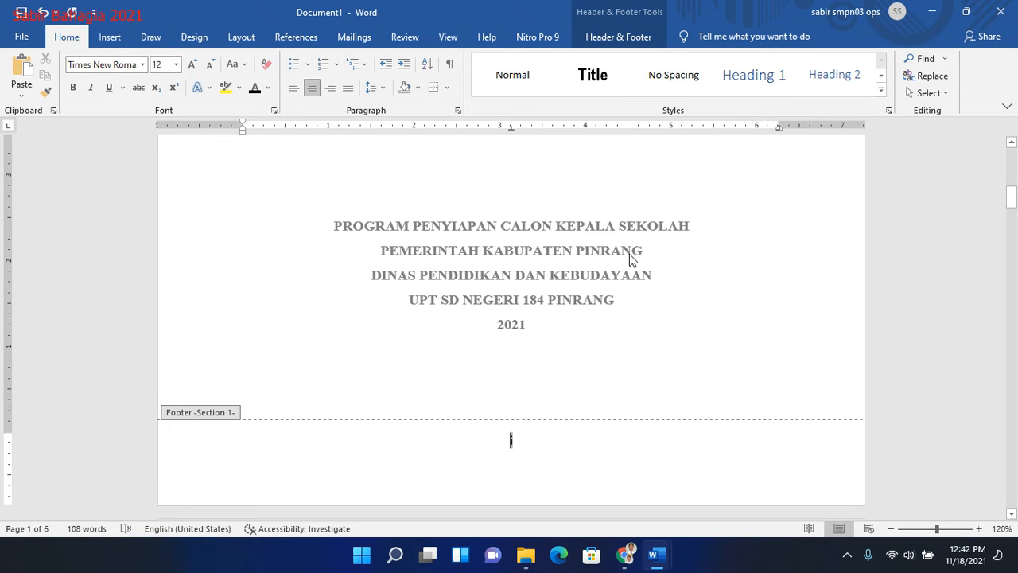
double_click(544, 240)
- Remove the blank page between the "Daftar Isi" page and BAB I
left_click(1016, 235)
left_click(1016, 235)
left_click_drag(1015, 235, 1012, 388)
left_click(508, 397)
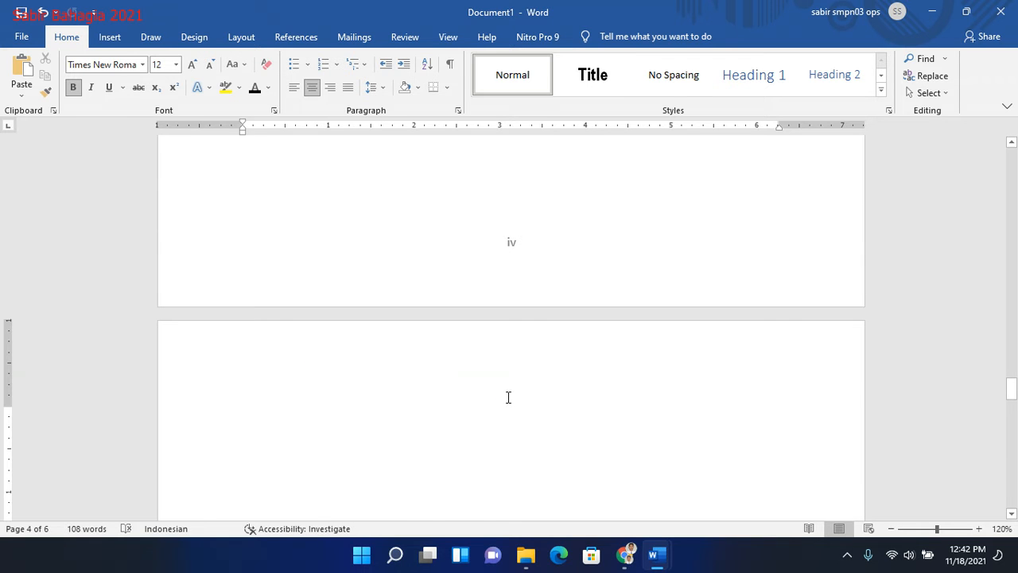
- Make the Section 2 page numbering start at 1 and return to the document body
left_click_drag(1014, 433, 1013, 493)
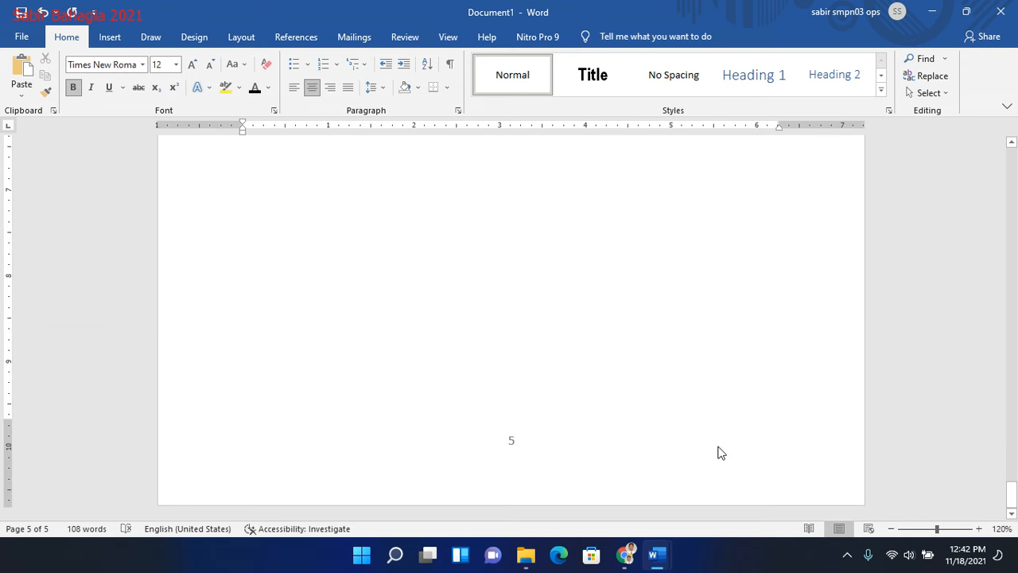
double_click(521, 437)
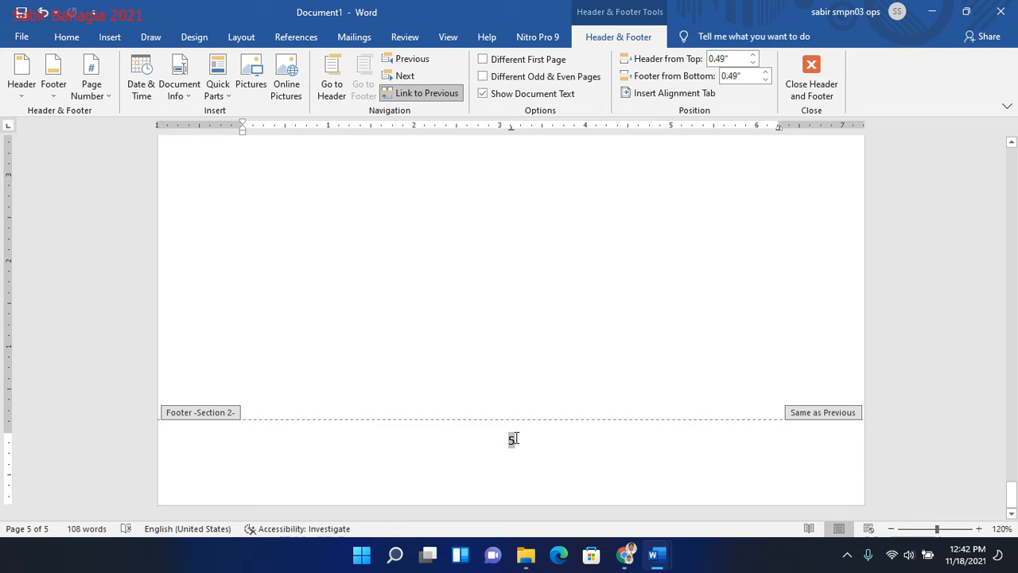
left_click(102, 95)
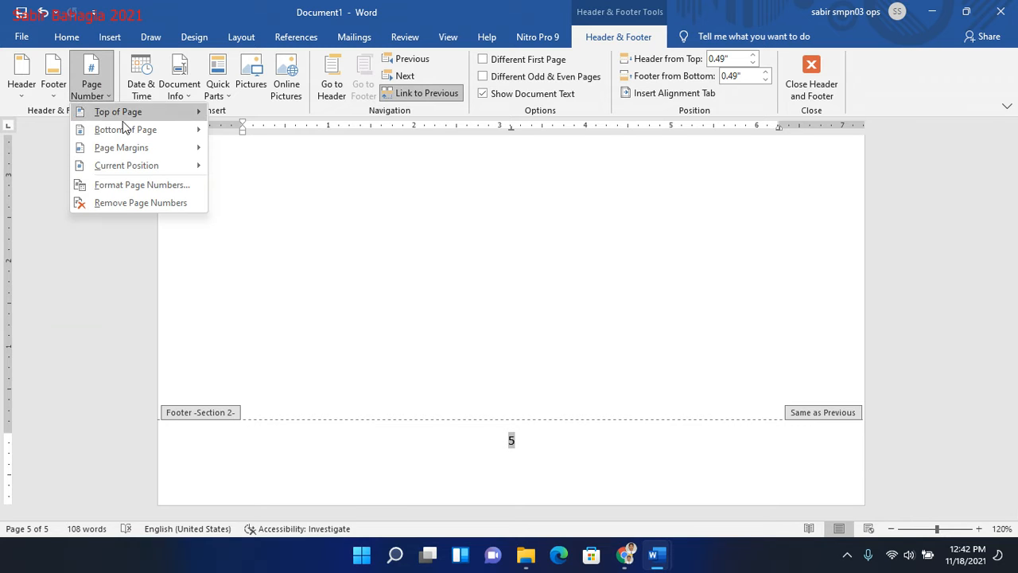
left_click(137, 187)
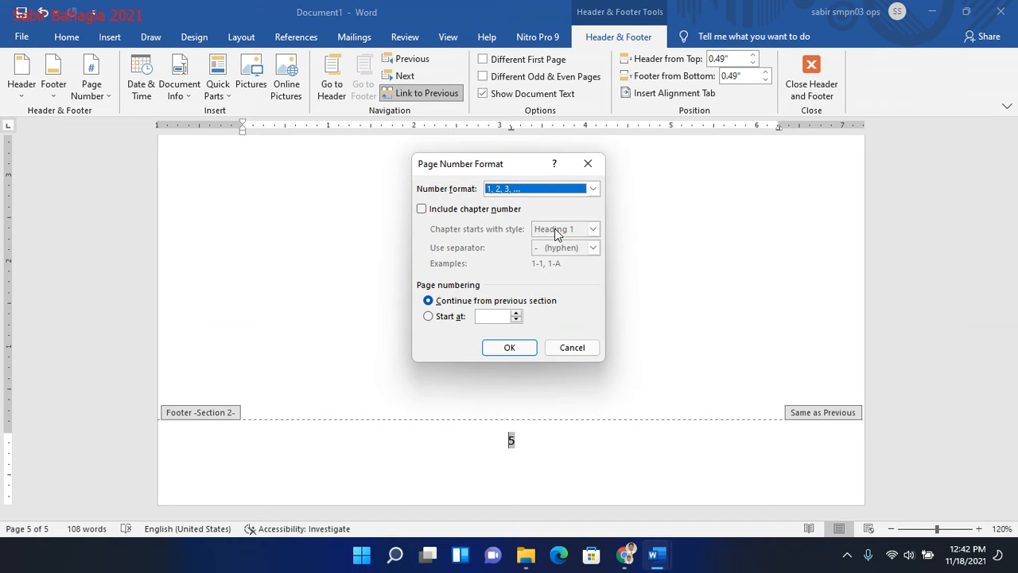
left_click(454, 316)
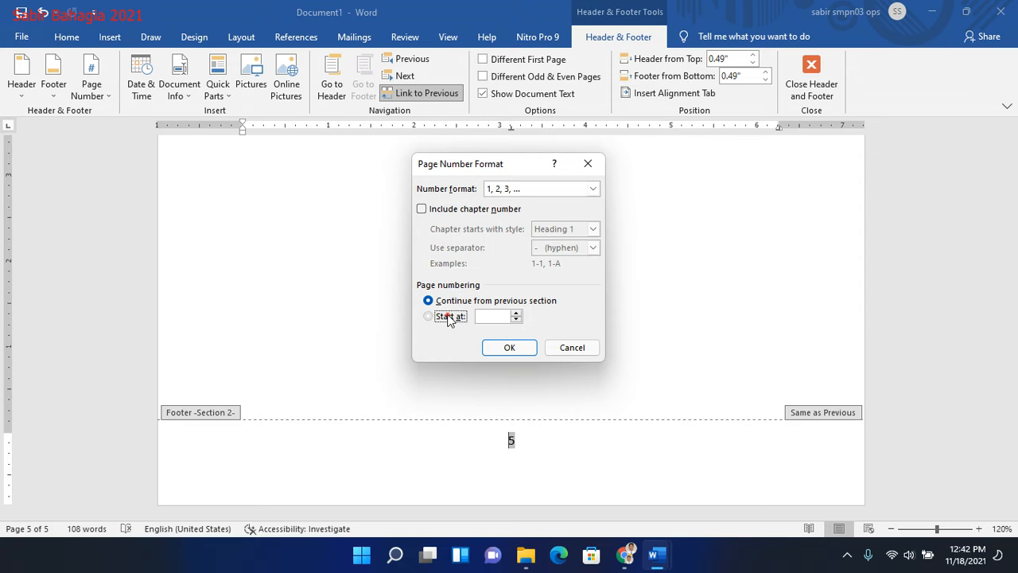
left_click(518, 347)
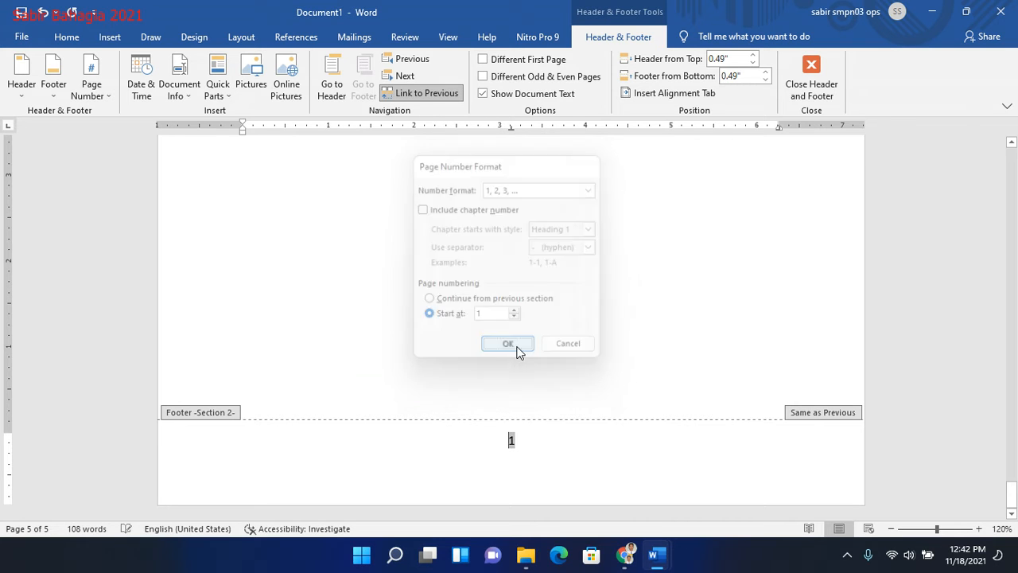
double_click(587, 325)
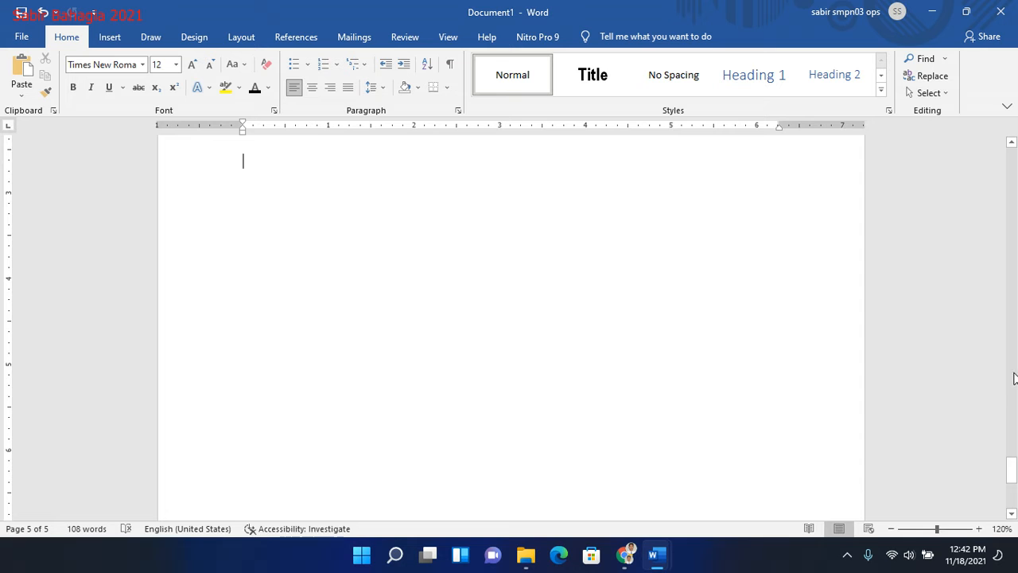
- Apply the Heading 1 style to the chapter title lines "BAB I" and "PENDAHULUAN"
left_click_drag(1015, 461, 1002, 368)
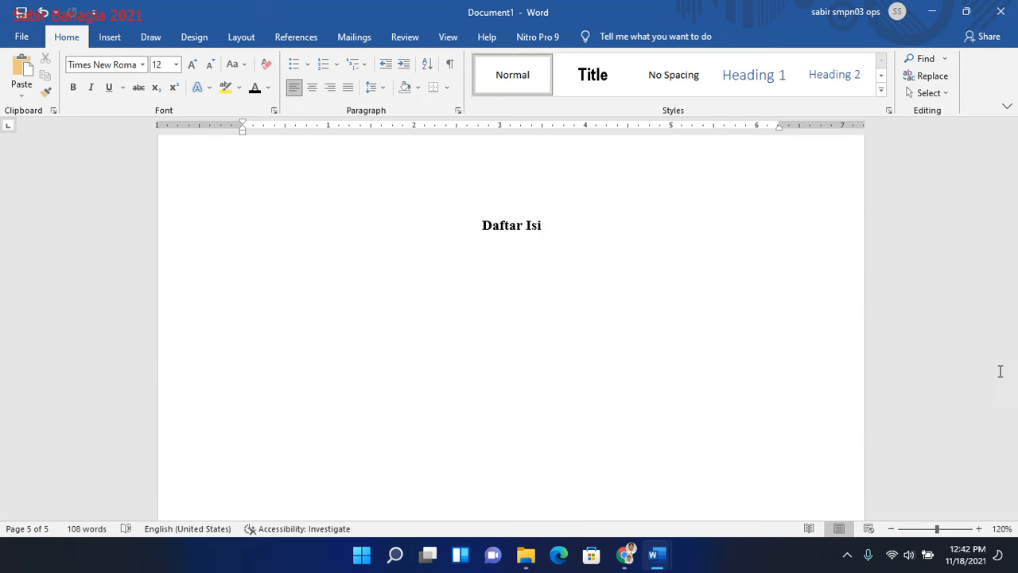
left_click(518, 266)
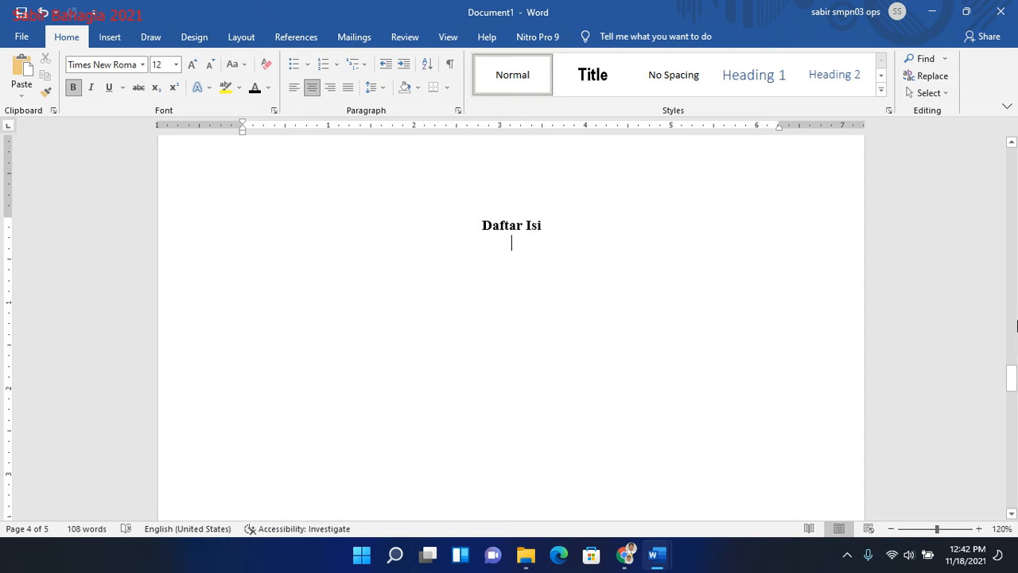
left_click_drag(1015, 380, 1012, 445)
left_click_drag(469, 287, 577, 315)
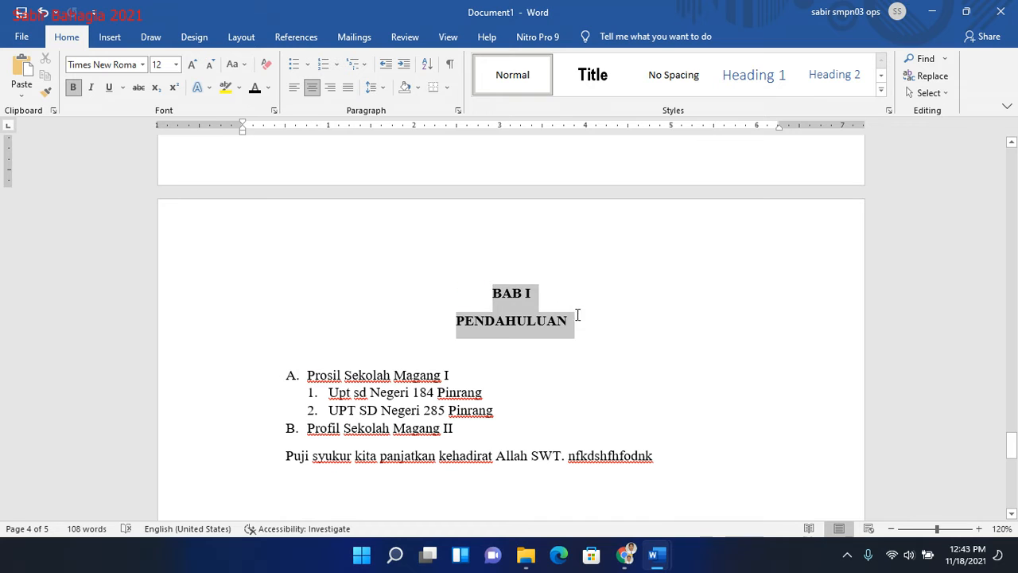
left_click(759, 78)
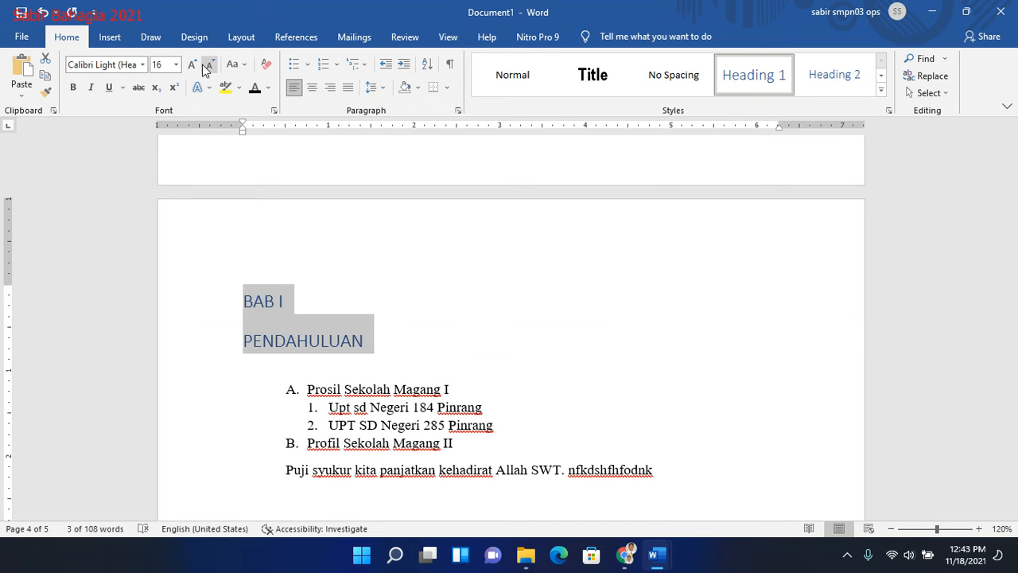
- Format the "BAB I" and "PENDAHULUAN" lines as Times New Roman, 12 pt, black, bold and centered
left_click(128, 65)
type("Times New Roma")
key("Tab")
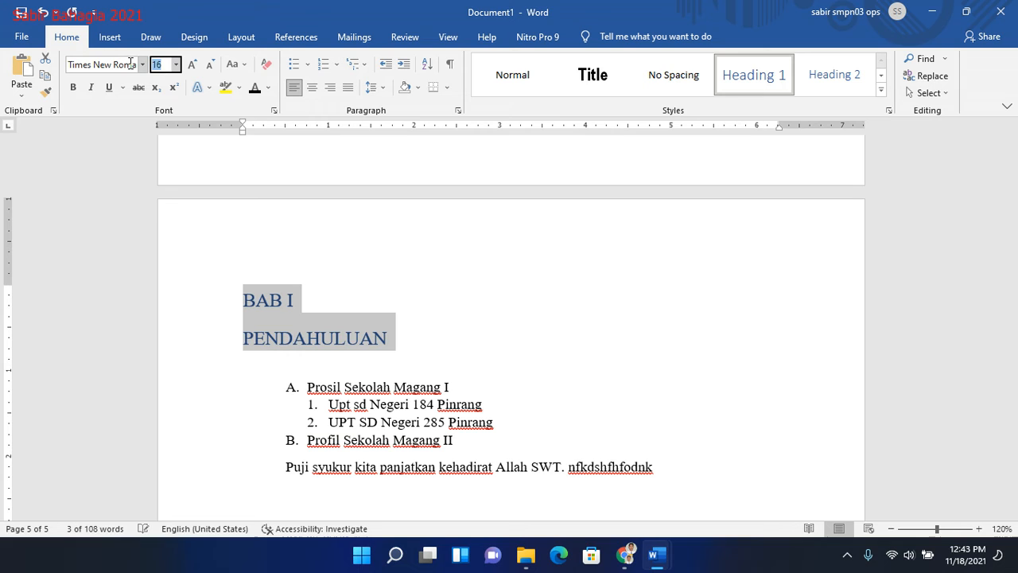
type("12")
key("Return")
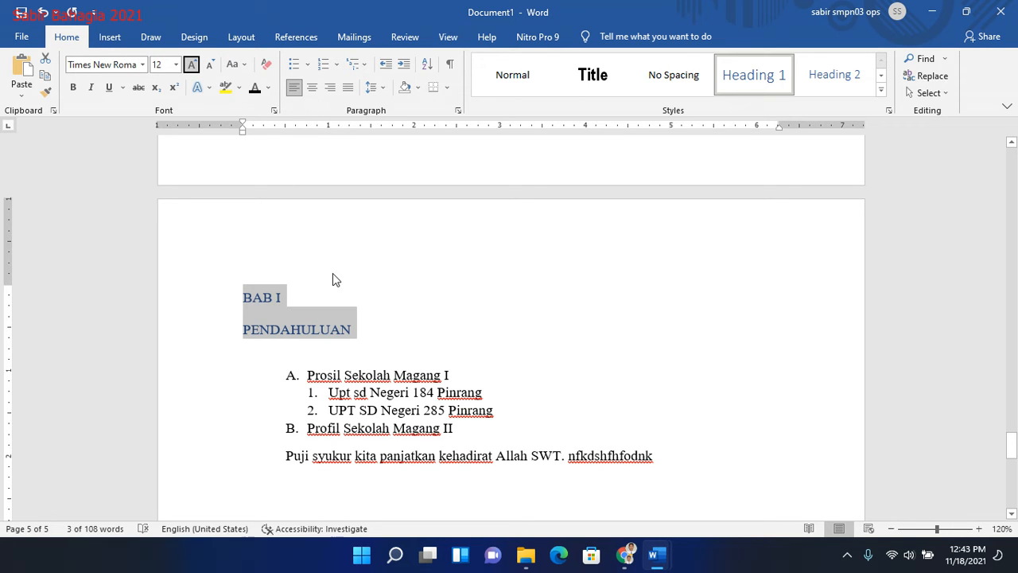
left_click(255, 87)
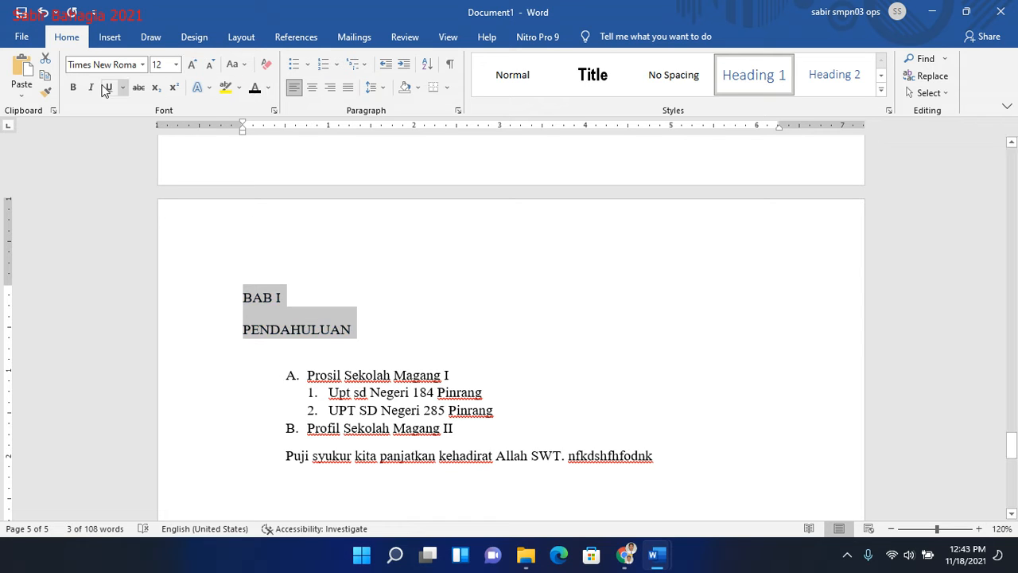
left_click(72, 87)
key("ctrl+e")
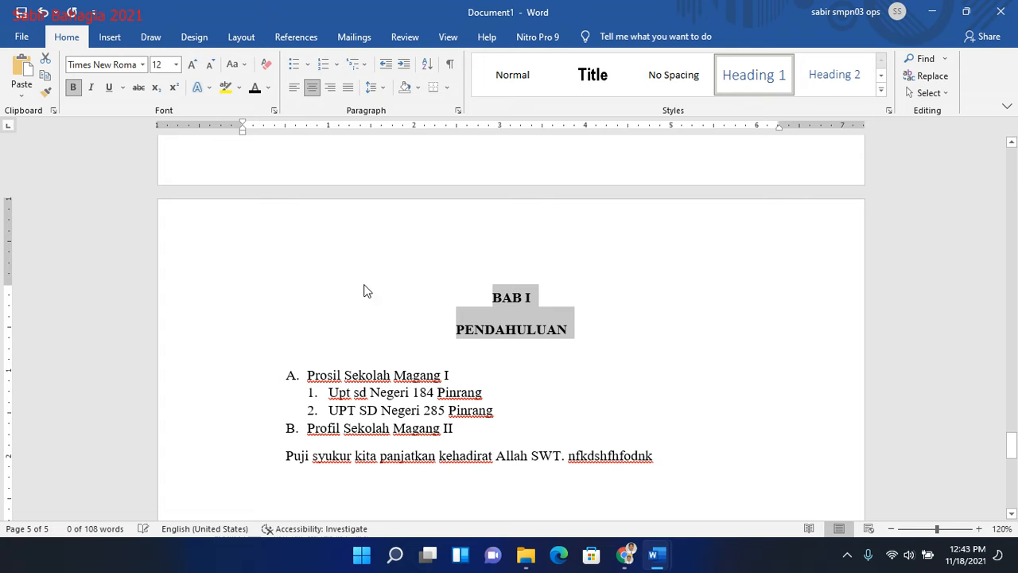
- Set the chapter title lines' spacing before to 0 pt and their line spacing to 1.5 lines
right_click(507, 322)
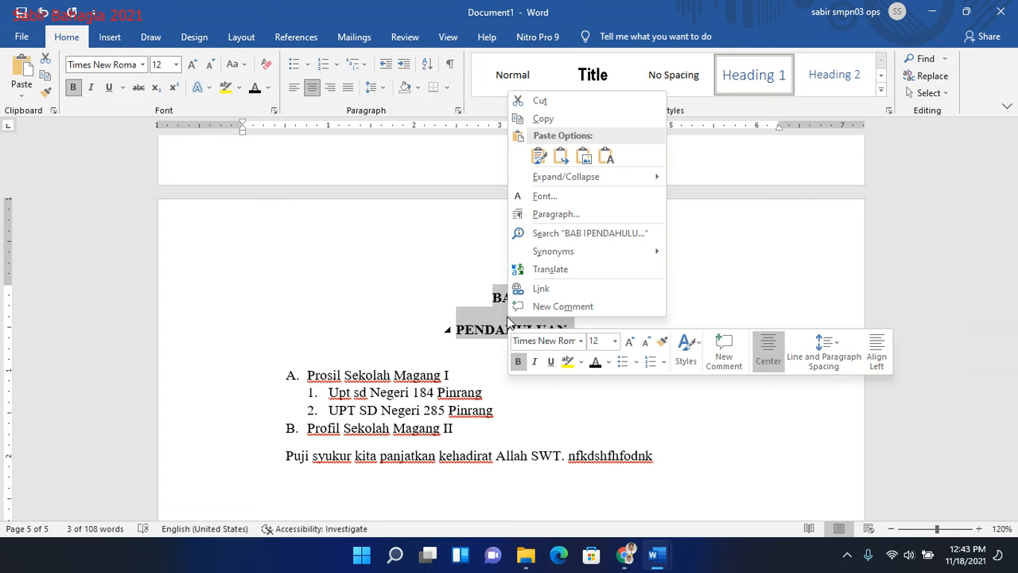
left_click(582, 215)
double_click(470, 284)
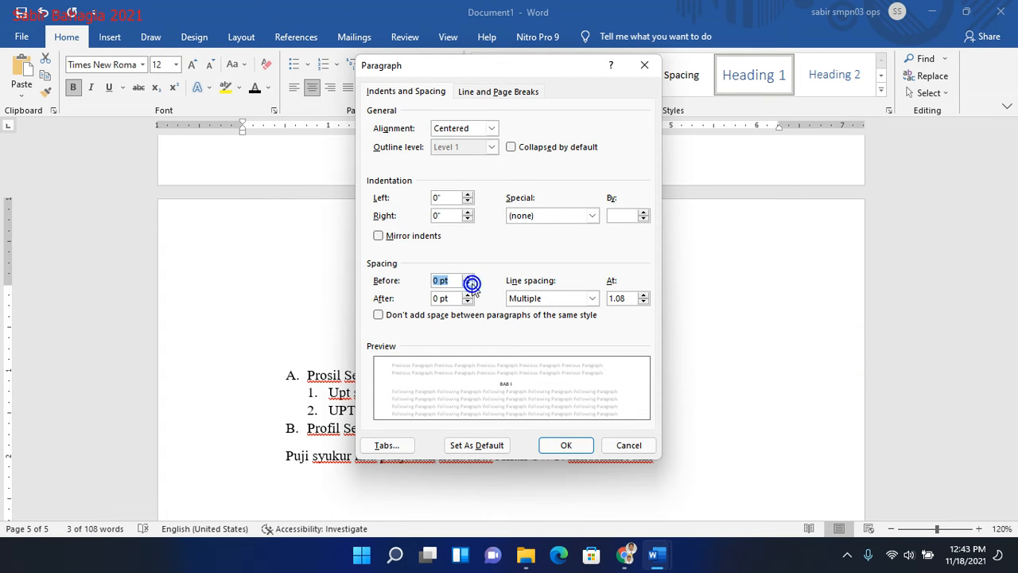
left_click(591, 297)
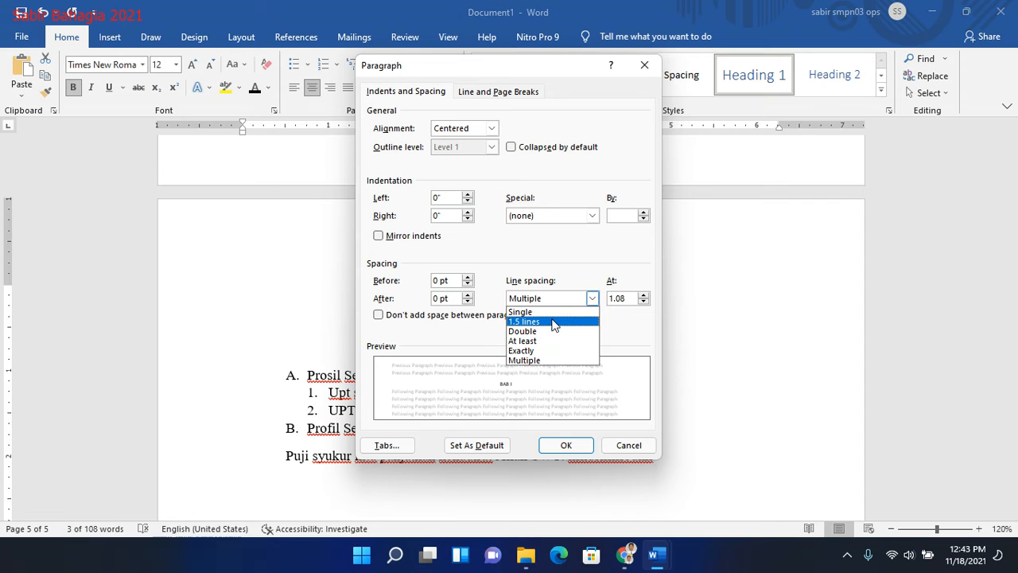
left_click(547, 321)
left_click(565, 443)
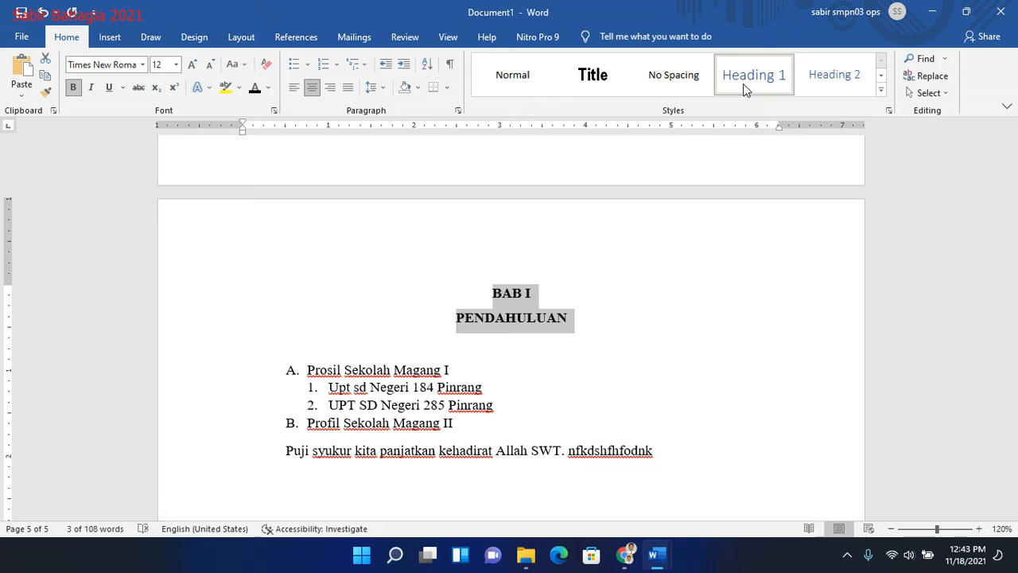
- Correct "Prosil" to "Profil" in list item A under the chapter title
left_click(365, 368)
key("BackSpace")
type("f")
- Make list items A and B, "Profil Sekolah Magang I" and "Profil Sekolah Magang II", bold
left_click_drag(450, 368, 318, 369)
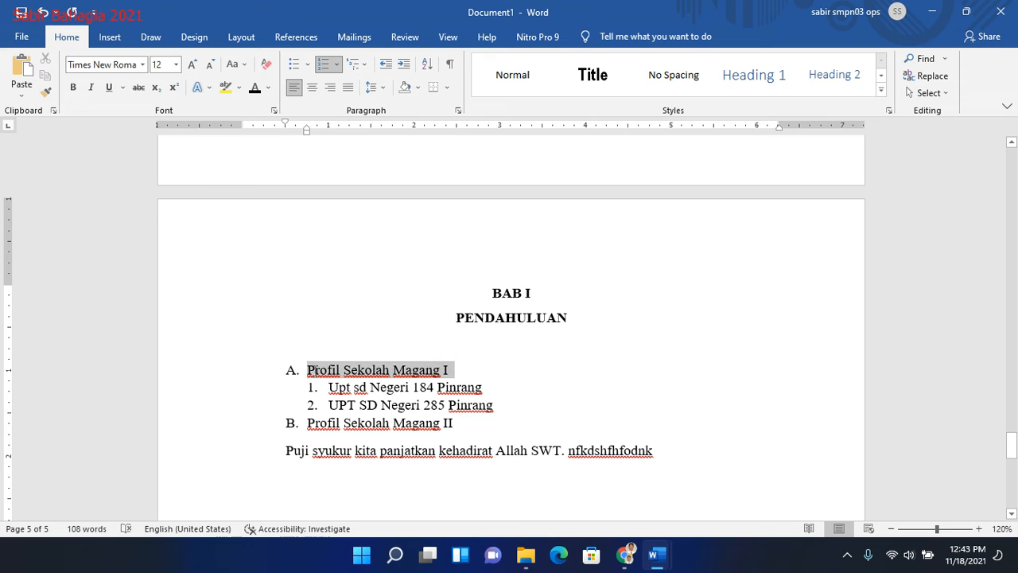
key("ctrl+b")
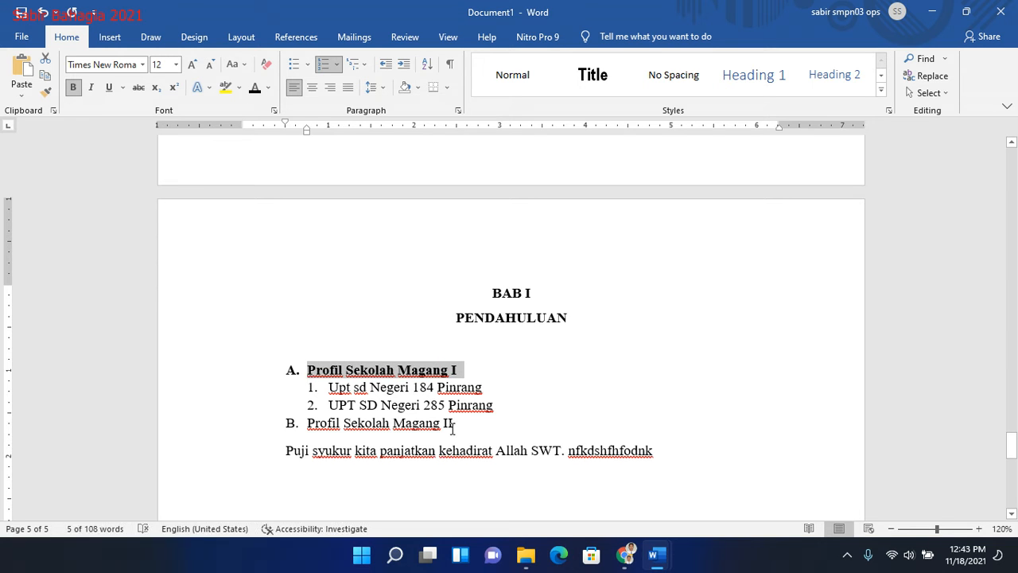
left_click_drag(451, 429, 320, 429)
key("ctrl+b")
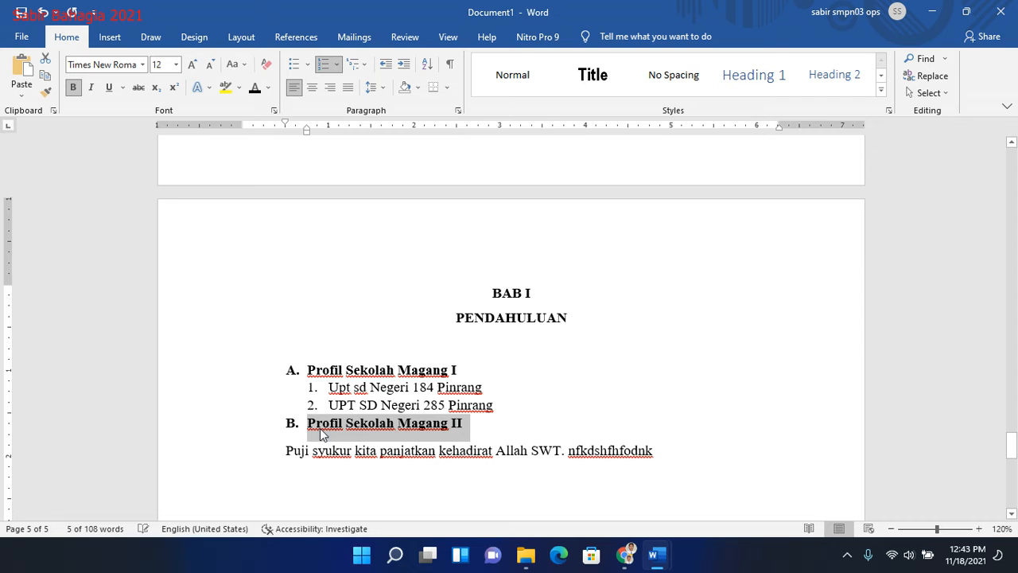
left_click_drag(319, 368, 514, 421)
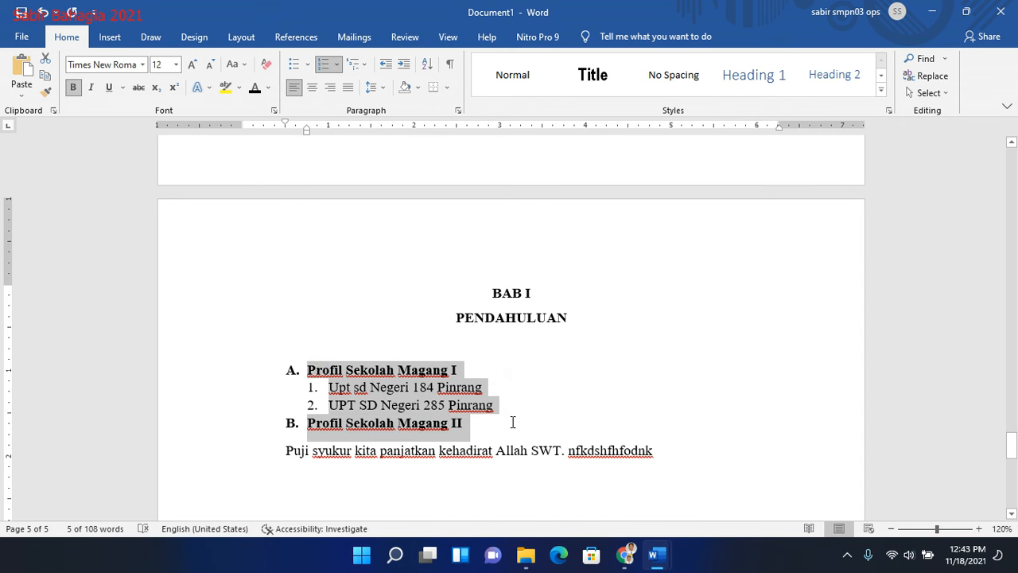
left_click(718, 318)
left_click(646, 343)
- Apply Heading 2 to "Profil Sekolah Magang I" and format it as Times New Roman, 12 pt, bold and black
left_click_drag(460, 368, 307, 369)
left_click(851, 81)
left_click(102, 64)
type("Time")
key("Tab")
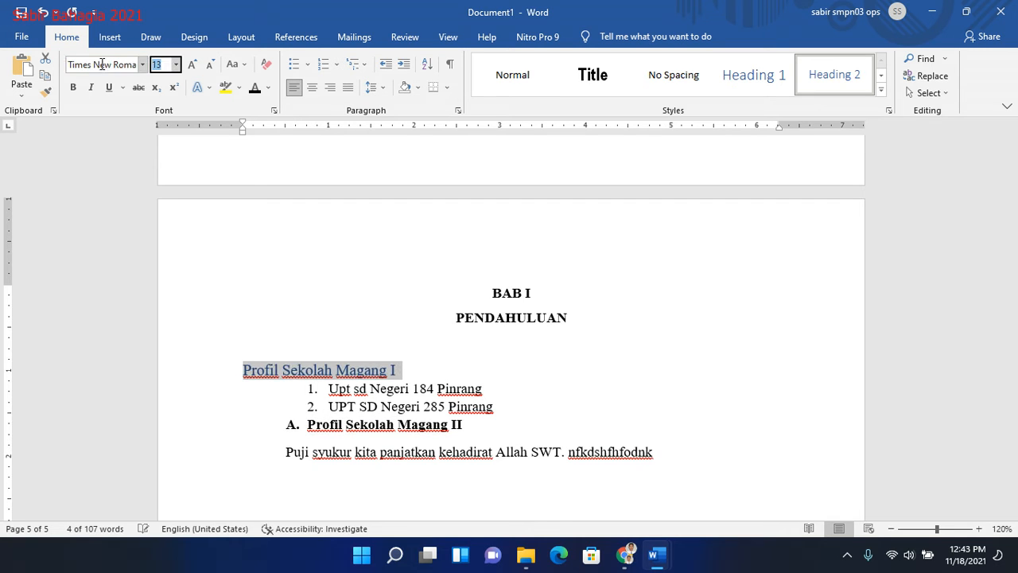
type("12")
key("Return")
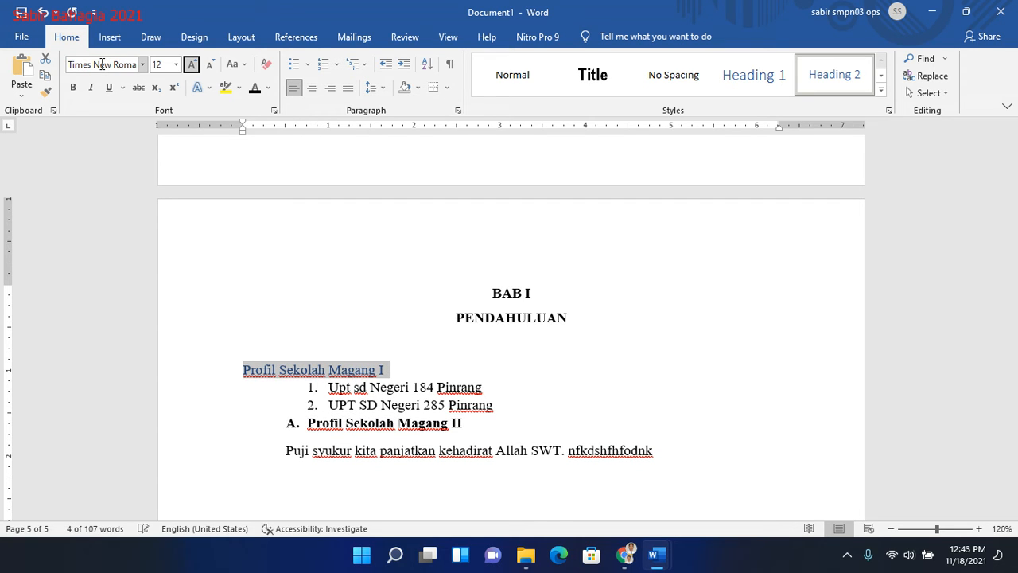
left_click(73, 87)
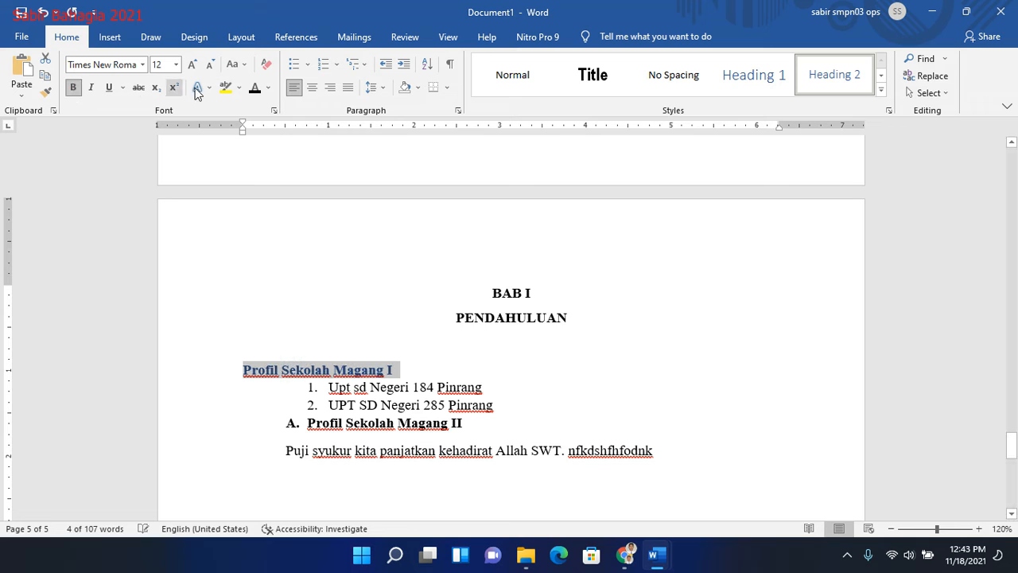
left_click(253, 90)
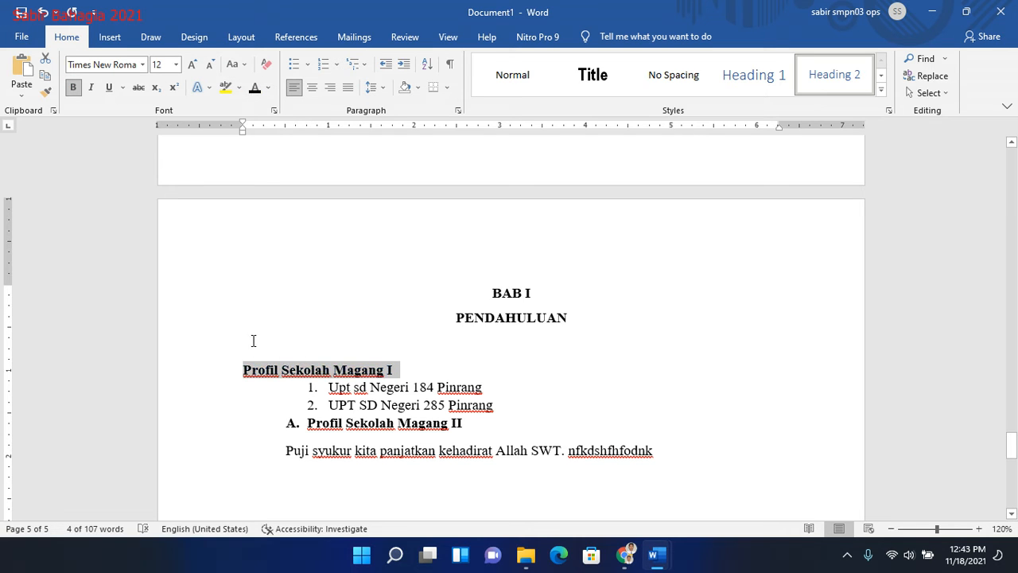
- Restore the "A." list numbering in front of "Profil Sekolah Magang I"
left_click(244, 372)
type("A")
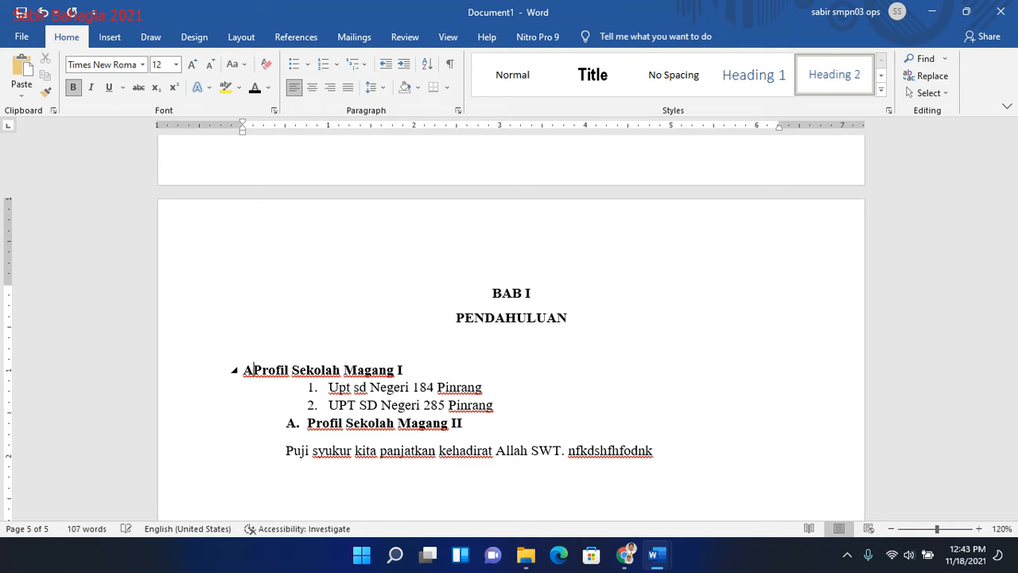
type(".")
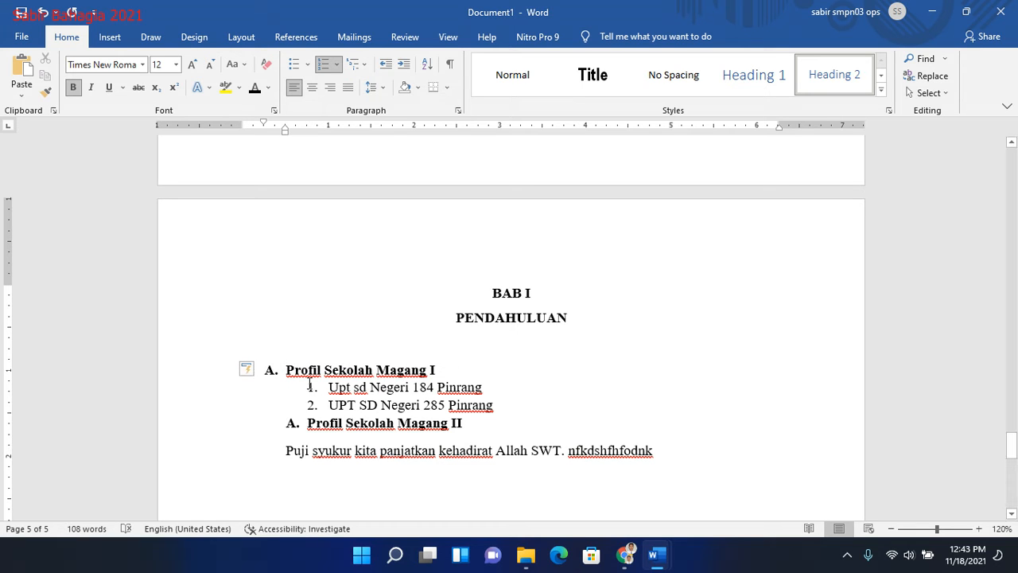
- Copy the formatting of "Profil Sekolah Magang I" onto "Profil Sekolah Magang II" with Format Painter
left_click(45, 92)
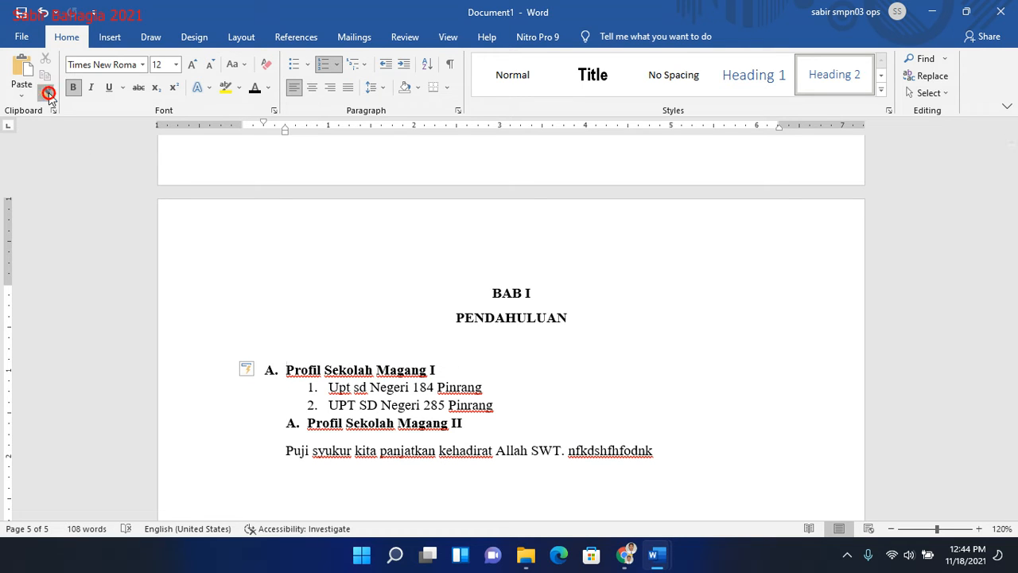
left_click_drag(472, 422, 305, 422)
left_click(530, 441)
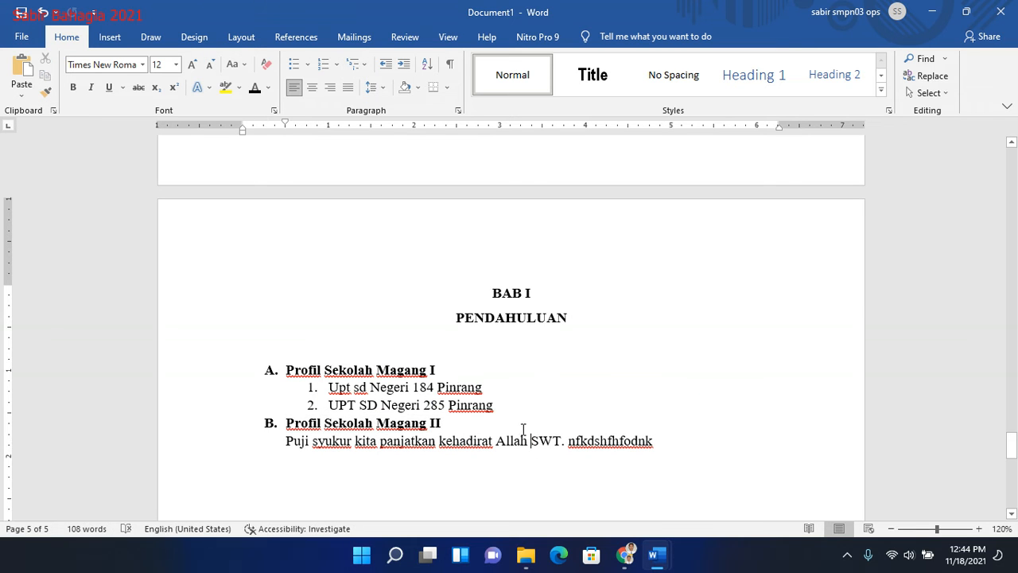
- Apply the Heading 3 style to the sub-item "Upt sd Negeri 184 Pinrang"
left_click_drag(497, 388, 337, 387)
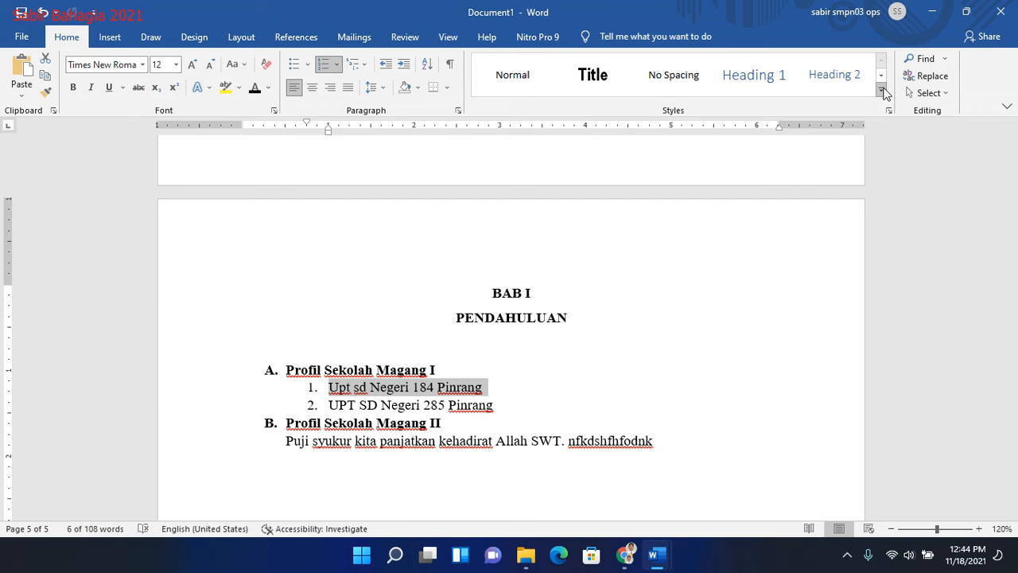
left_click(881, 74)
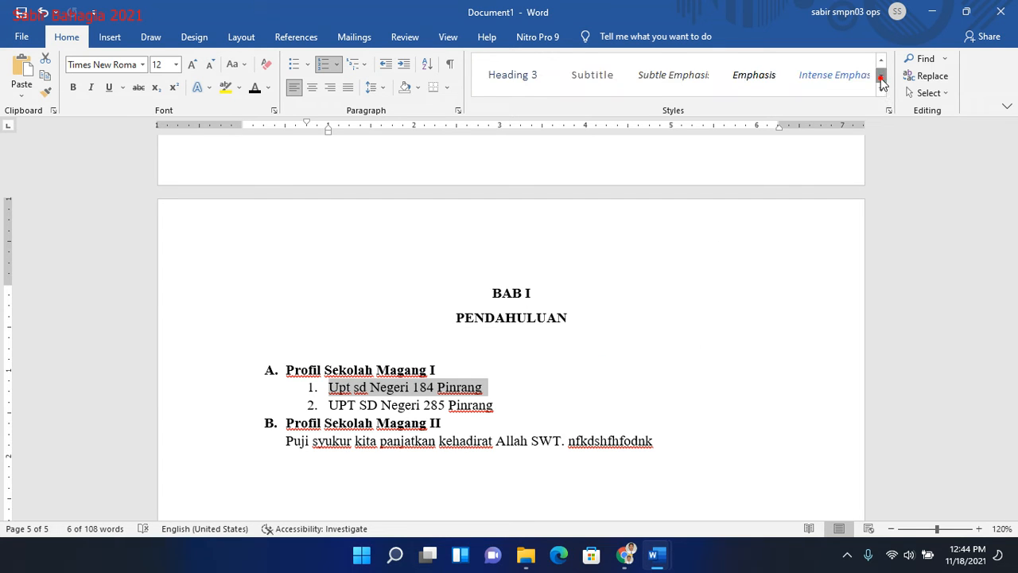
left_click(532, 75)
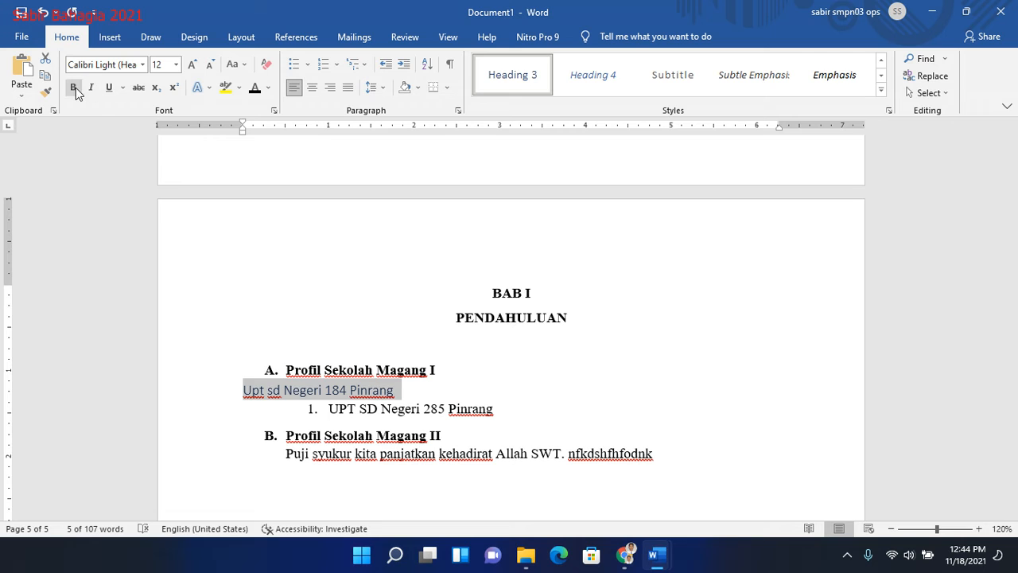
- Format "Upt sd Negeri 184 Pinrang" as Times New Roman, 12 pt, black and not bold
left_click(103, 65)
type("T")
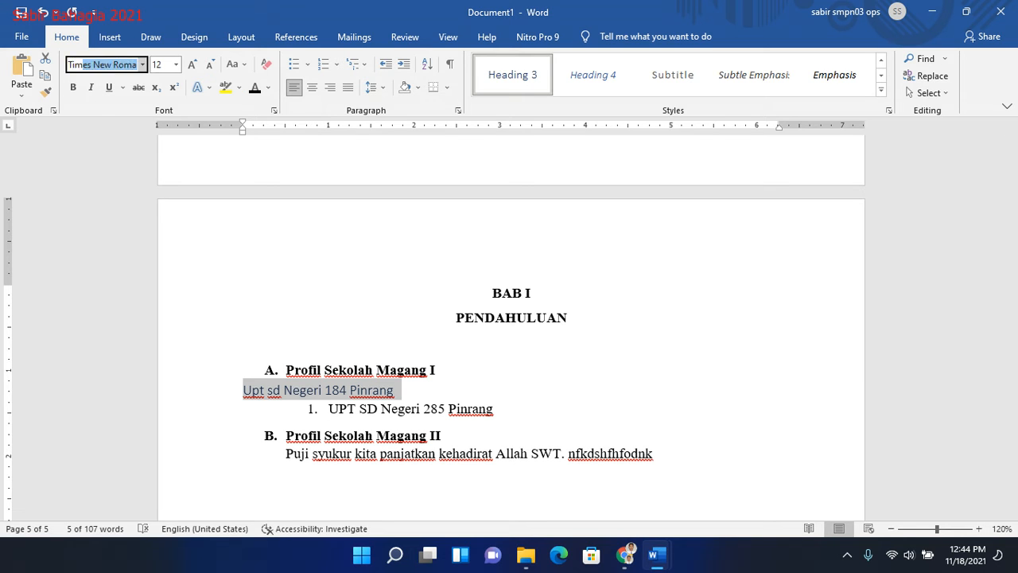
type("im")
key("Tab")
type("12")
key("Tab")
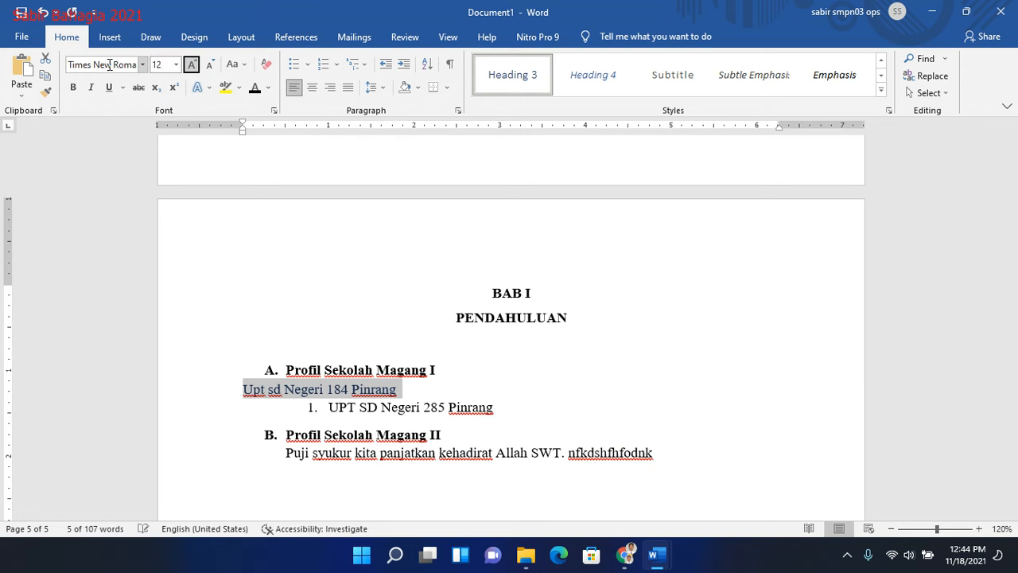
left_click(255, 89)
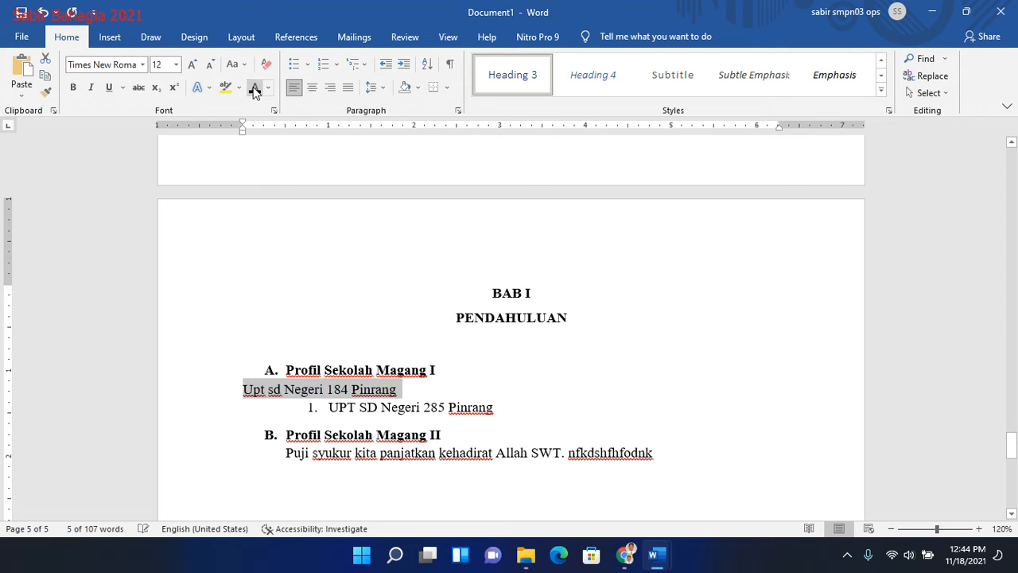
left_click(72, 86)
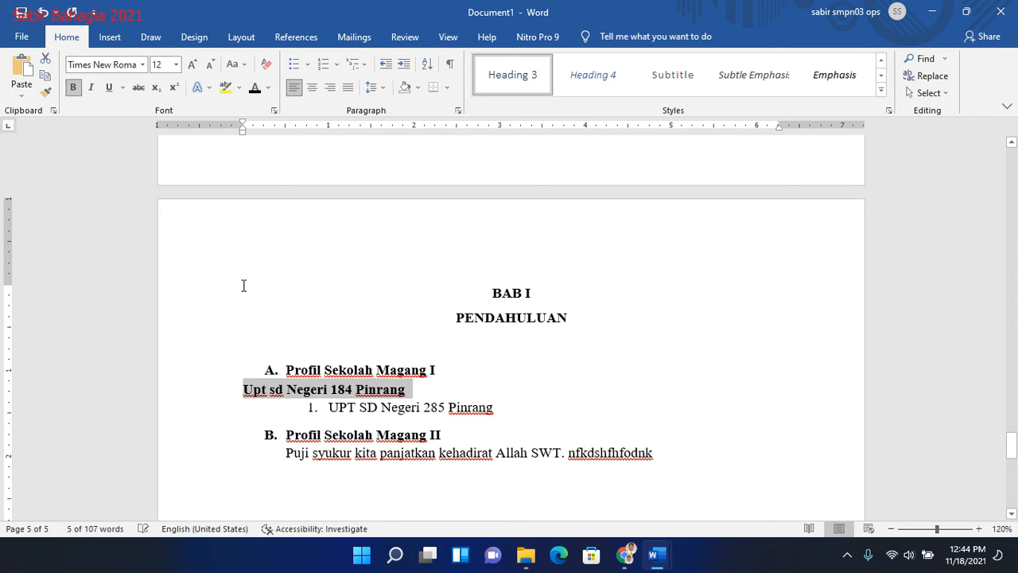
left_click(73, 87)
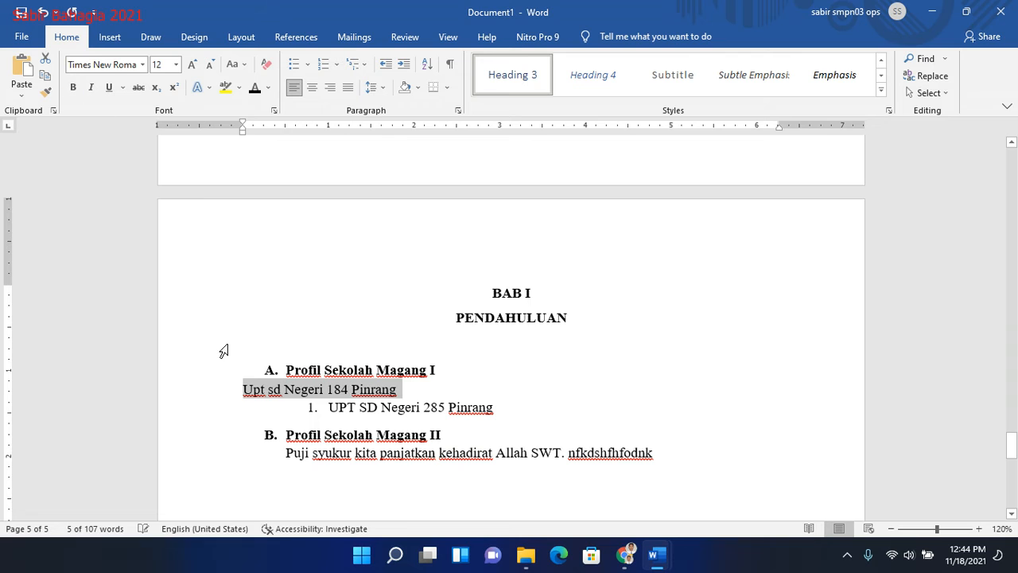
- Restore the "1." list numbering in front of "Upt sd Negeri 184 Pinrang"
left_click(245, 390)
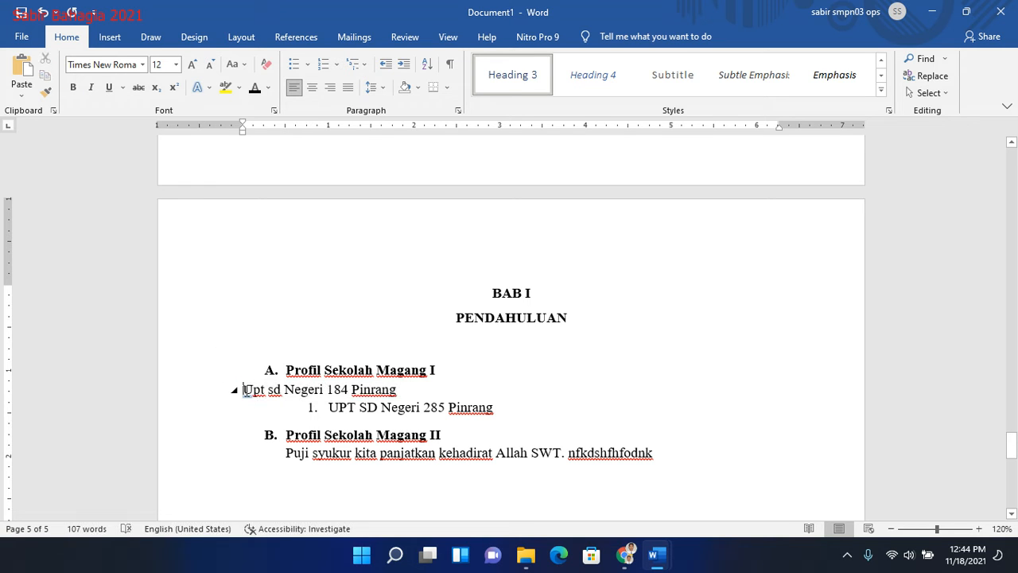
type("1.")
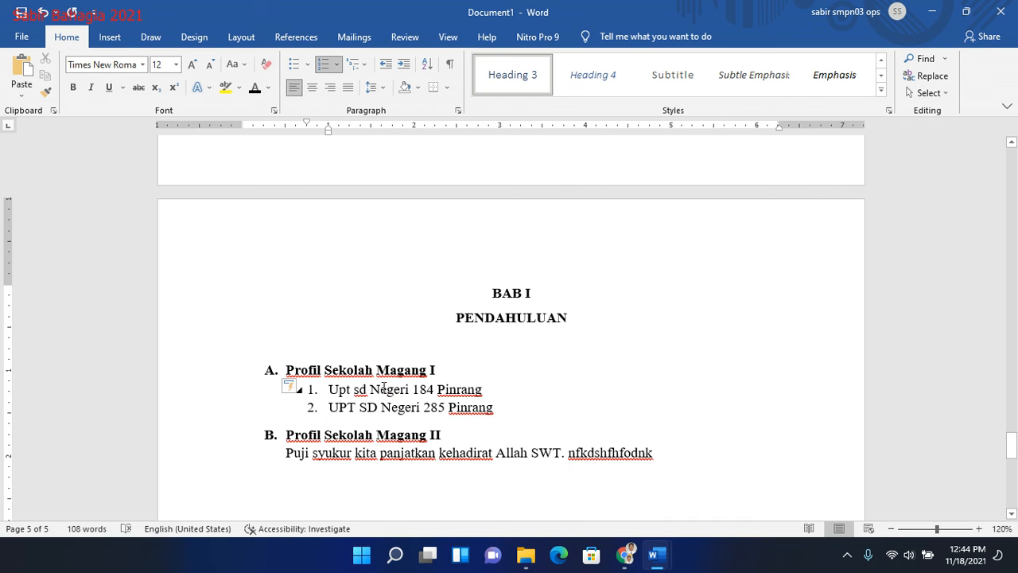
- Copy the formatting of "Upt sd Negeri 184 Pinrang" onto "UPT SD Negeri 285 Pinrang" with Format Painter and make its text black
left_click(46, 92)
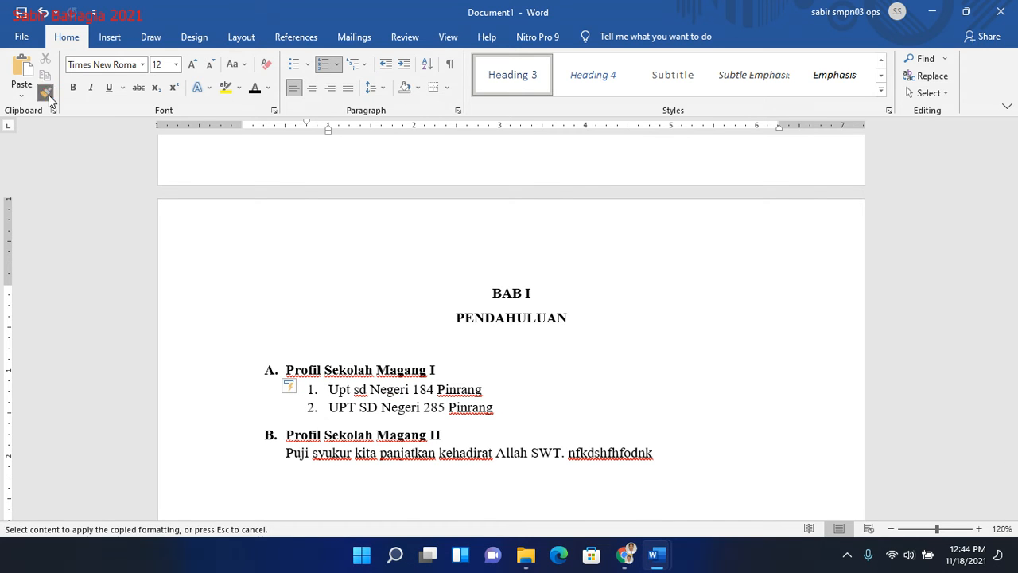
left_click(350, 407)
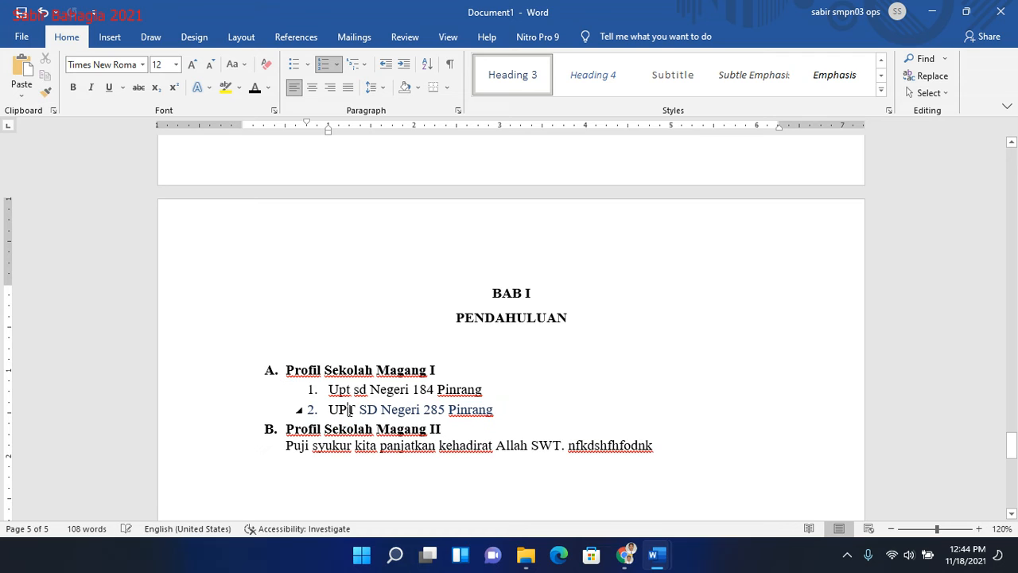
left_click_drag(520, 412, 318, 409)
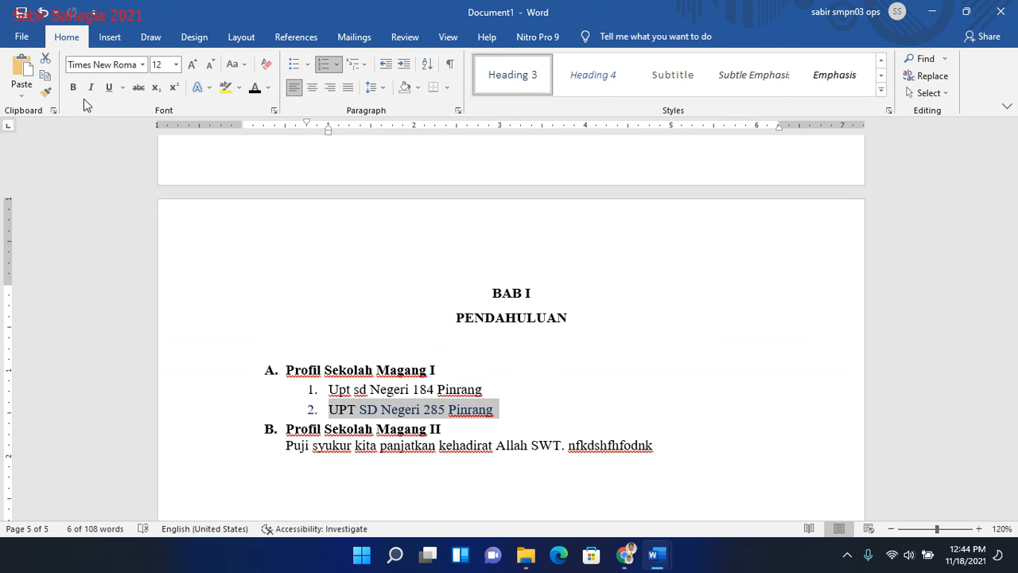
left_click(254, 89)
left_click(526, 424)
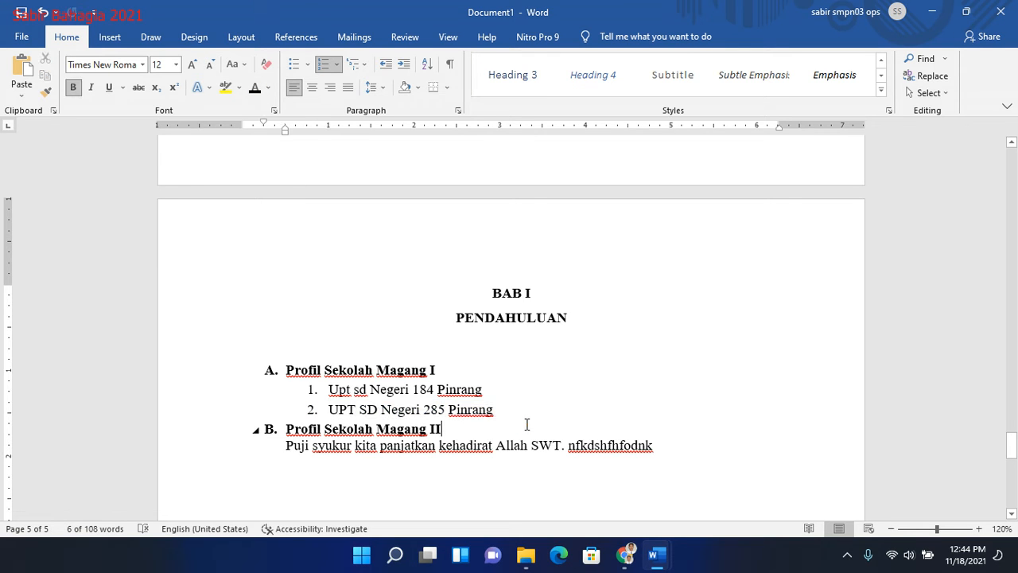
- Insert an automatic table of contents on a left-starting line below the "Daftar Isi" title
left_click(1012, 452)
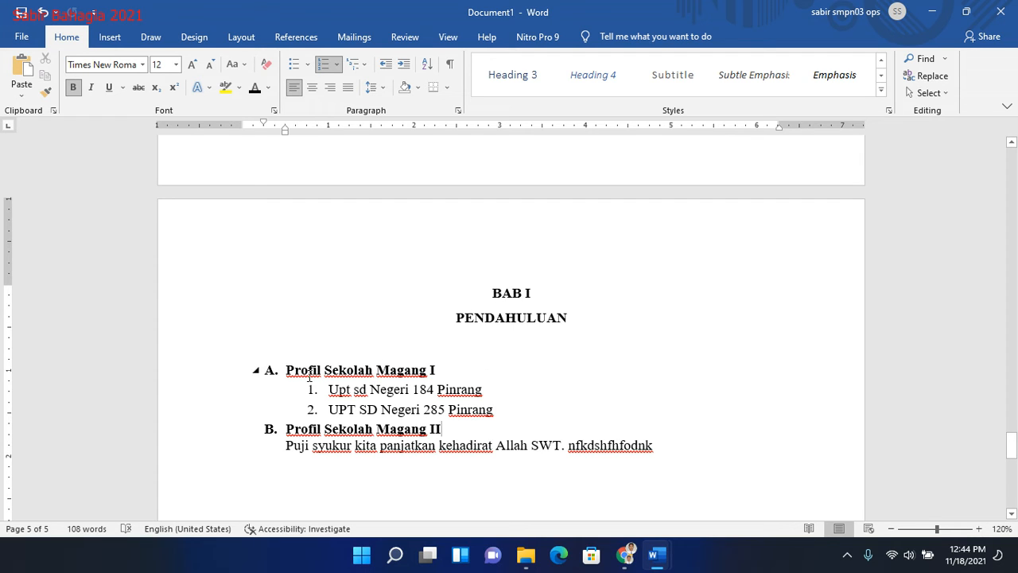
left_click(1010, 450)
left_click_drag(1011, 450, 1011, 373)
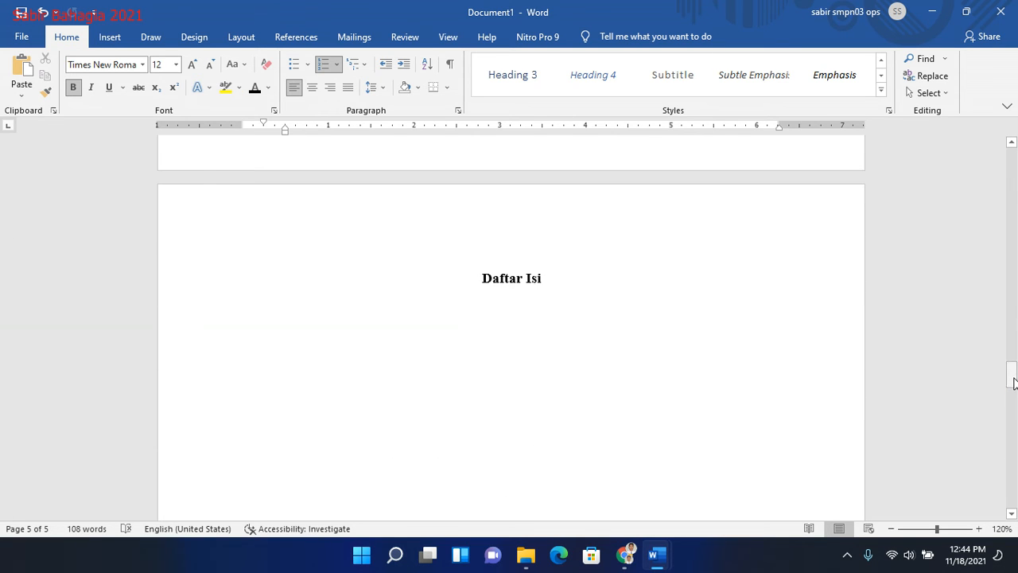
left_click(503, 303)
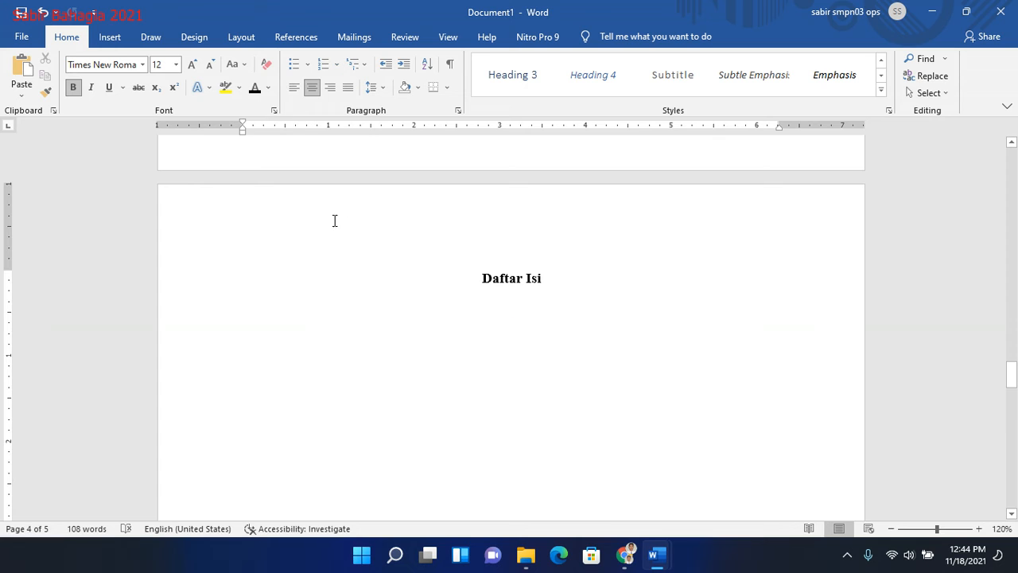
key("ctrl+j")
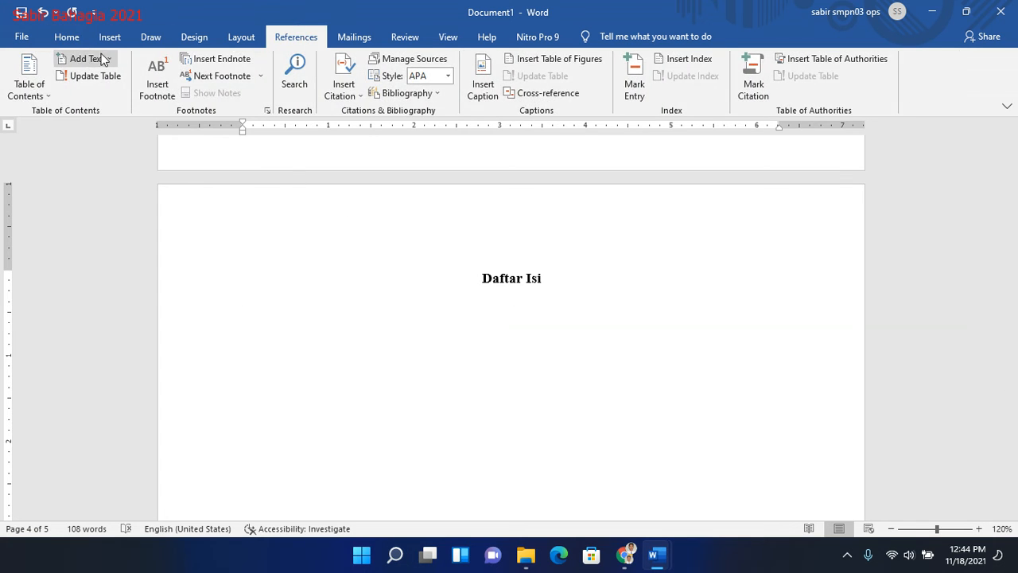
left_click(27, 86)
left_click(87, 193)
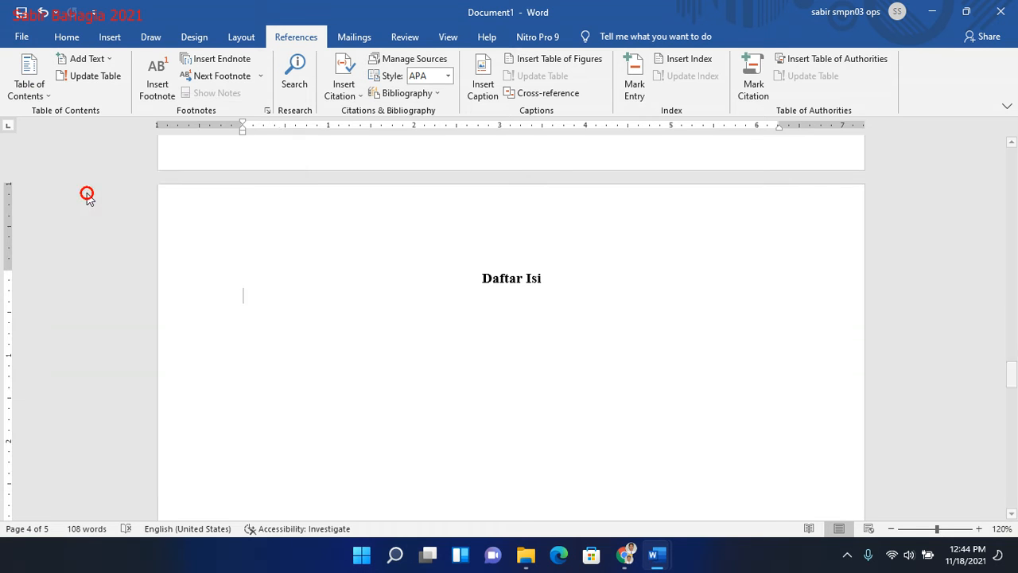
- Hide the "Contents" title of the table of contents by making its text white
scroll(1016, 252, "up", 5)
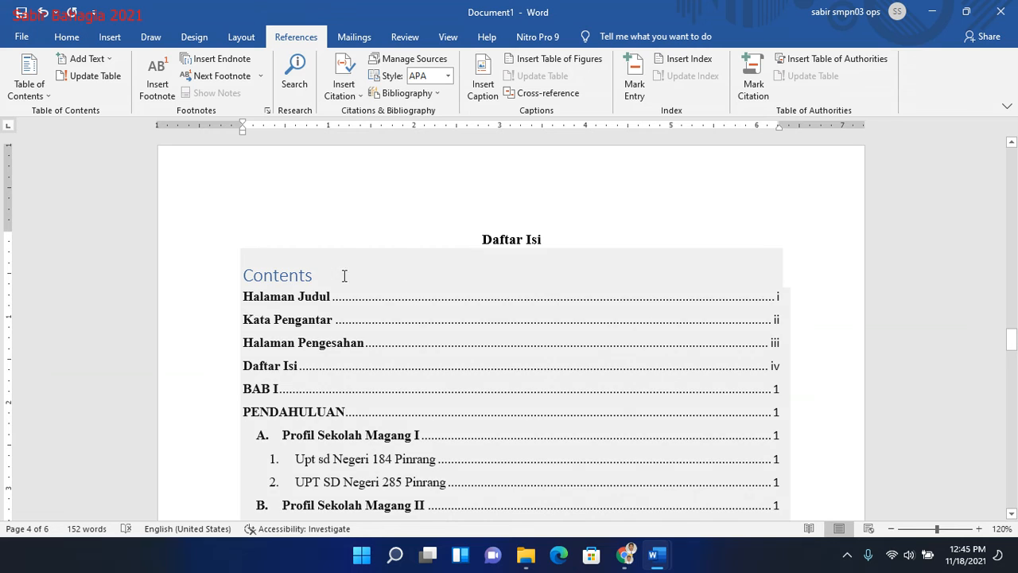
left_click(312, 273)
double_click(313, 272)
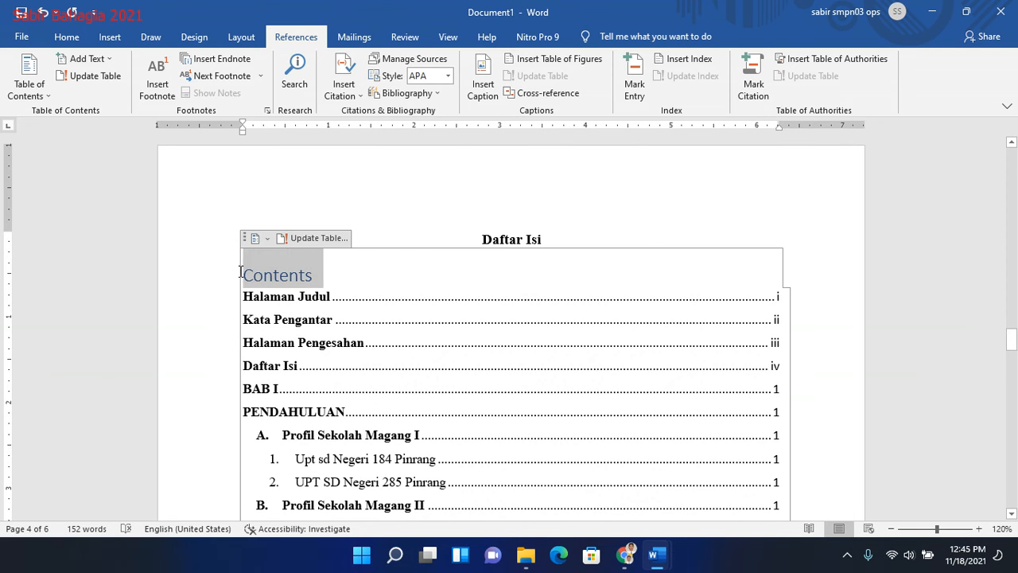
left_click(67, 37)
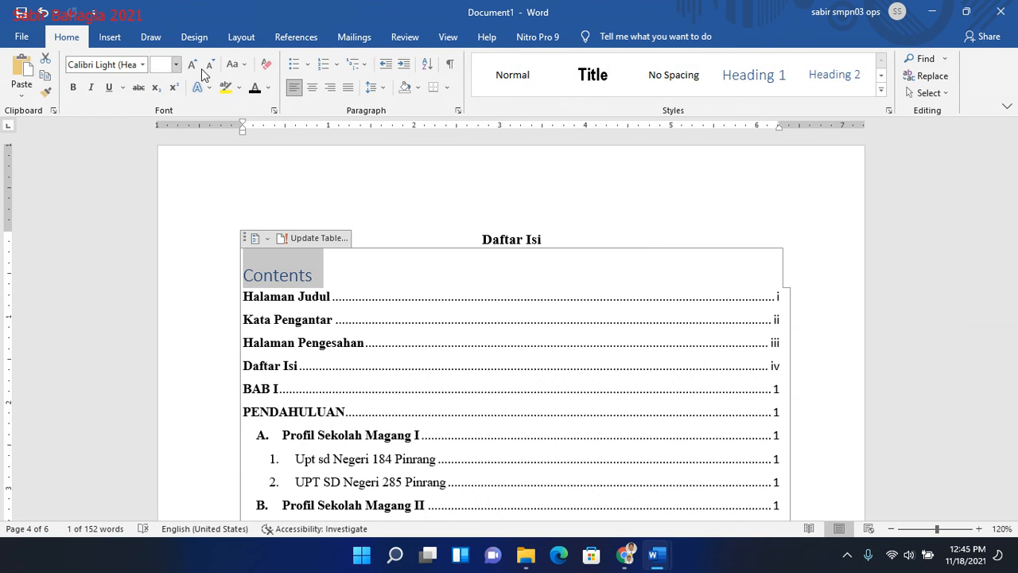
left_click(267, 88)
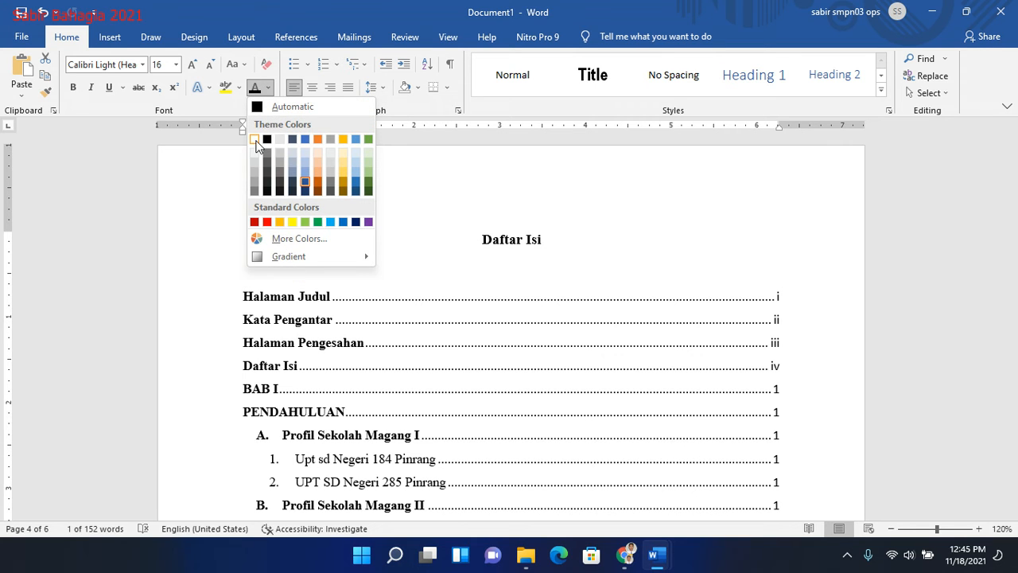
left_click(254, 140)
left_click_drag(1013, 339, 1013, 346)
left_click(980, 335)
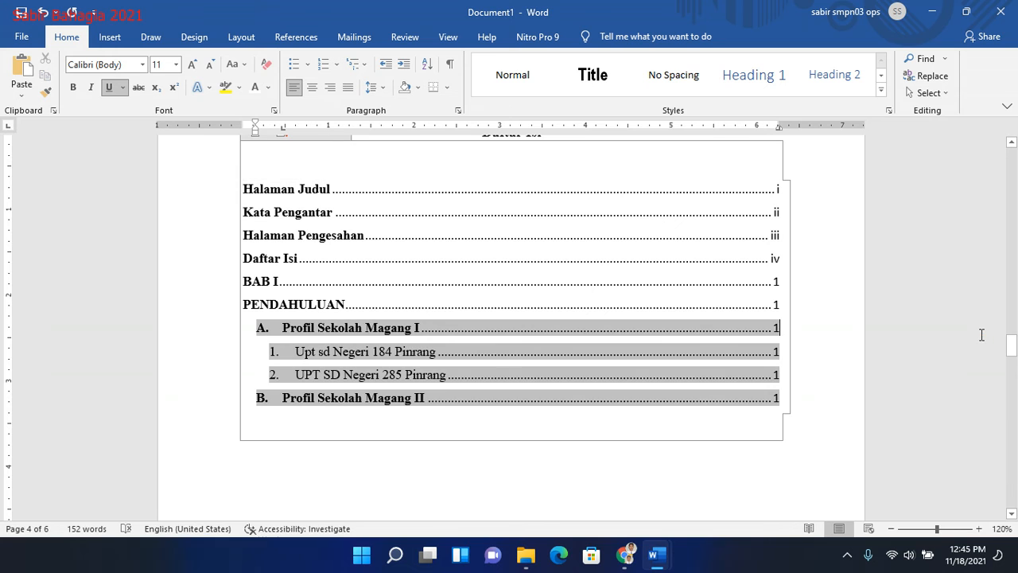
left_click_drag(1015, 354, 1014, 350)
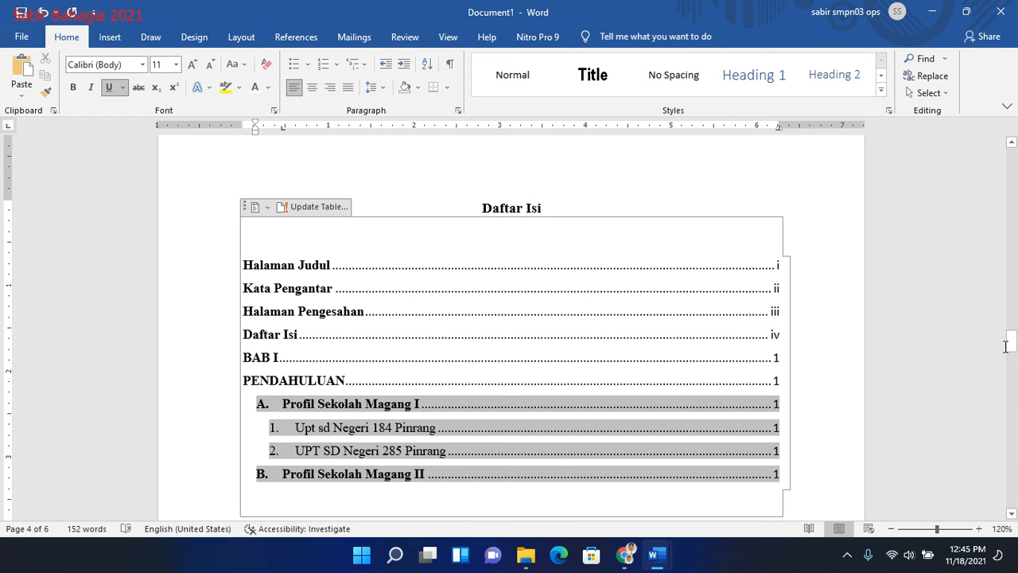
- Remove the extra blank page between the table of contents and the BAB I page
left_click_drag(1011, 343, 1015, 455)
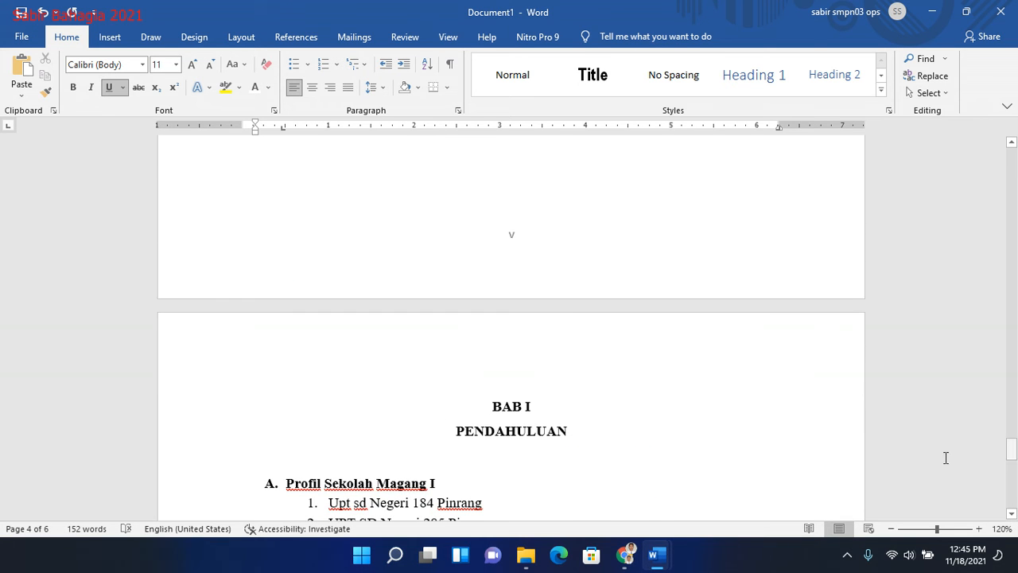
left_click(546, 209)
key("Down")
key("Down")
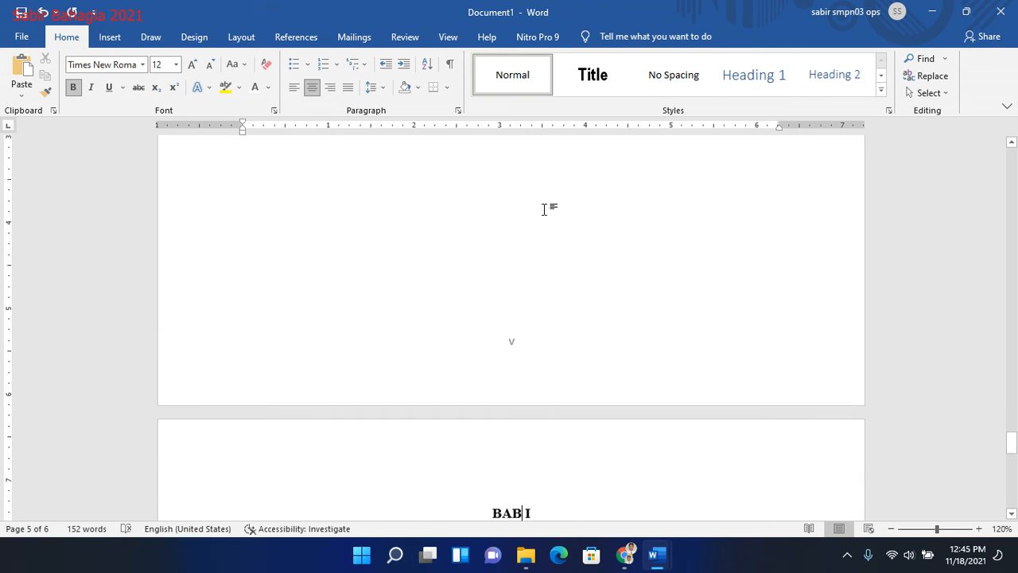
key("Up")
key("Down")
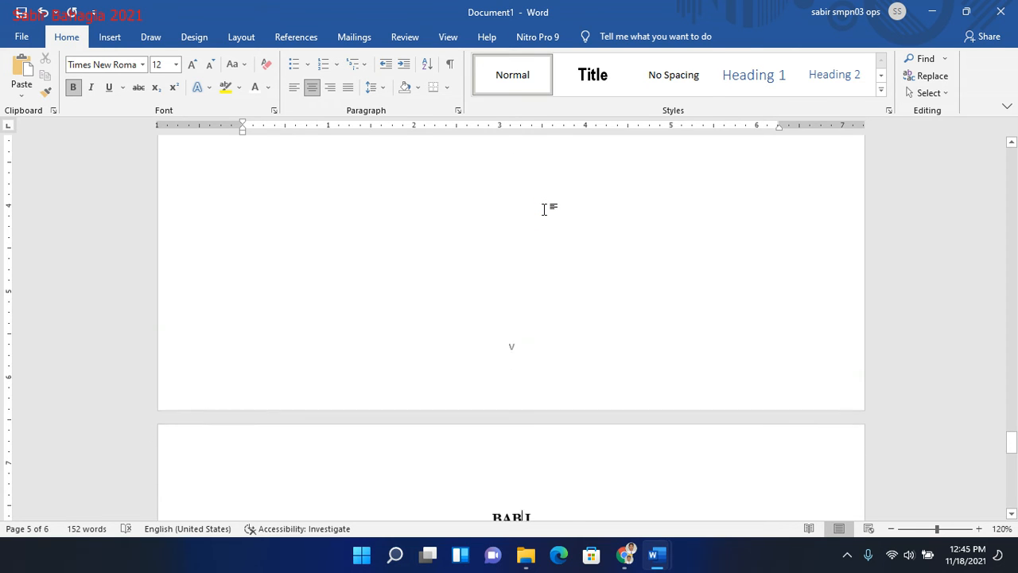
key("Up")
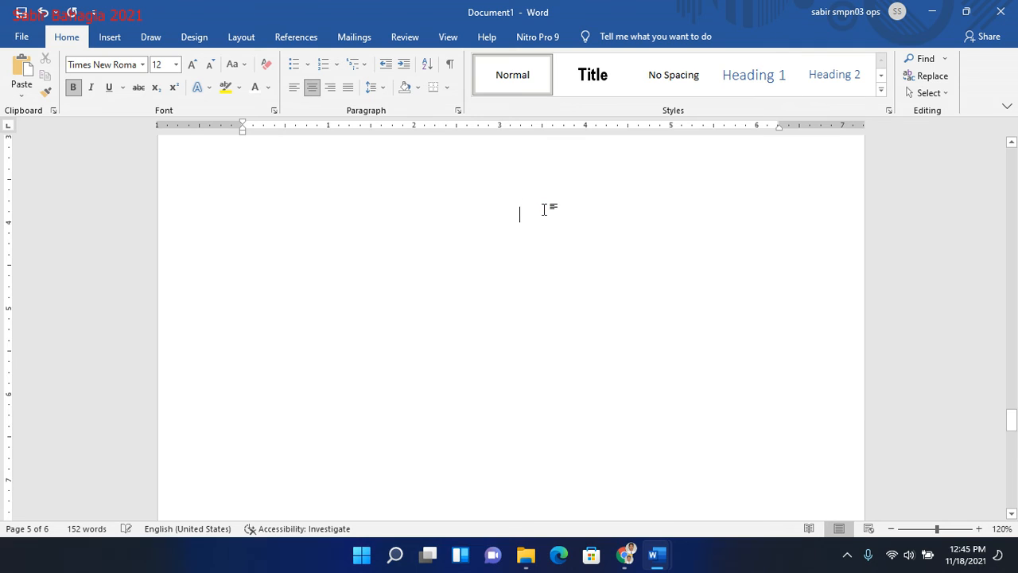
scroll(546, 209, "up", 5)
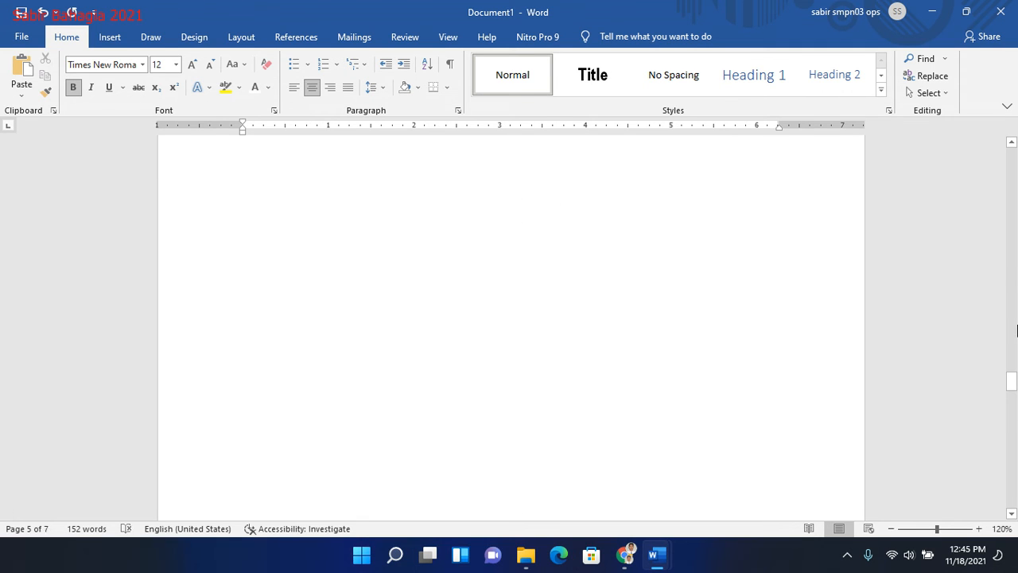
scroll(1010, 376, "down", 3)
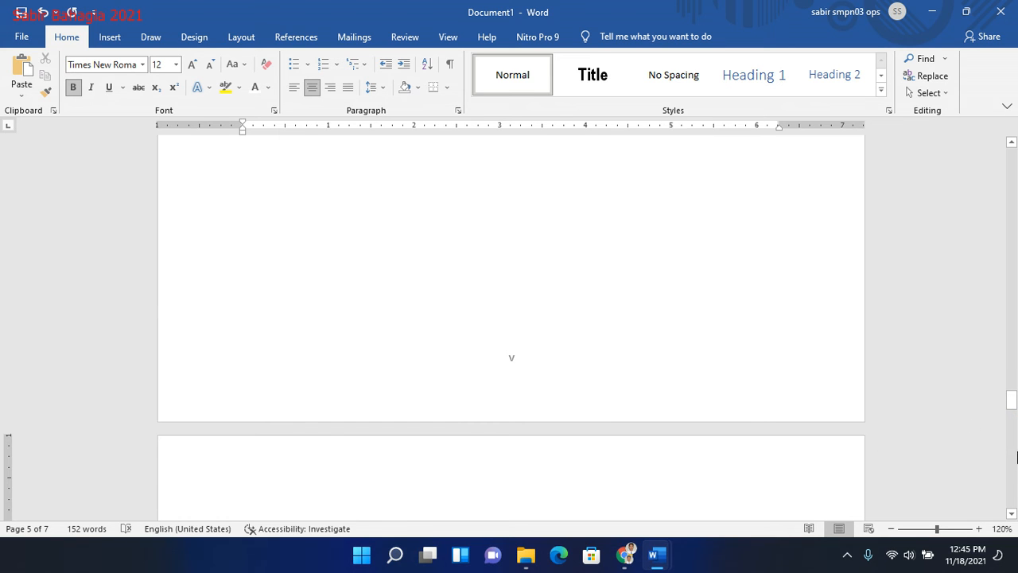
left_click(1015, 454)
left_click(1015, 455)
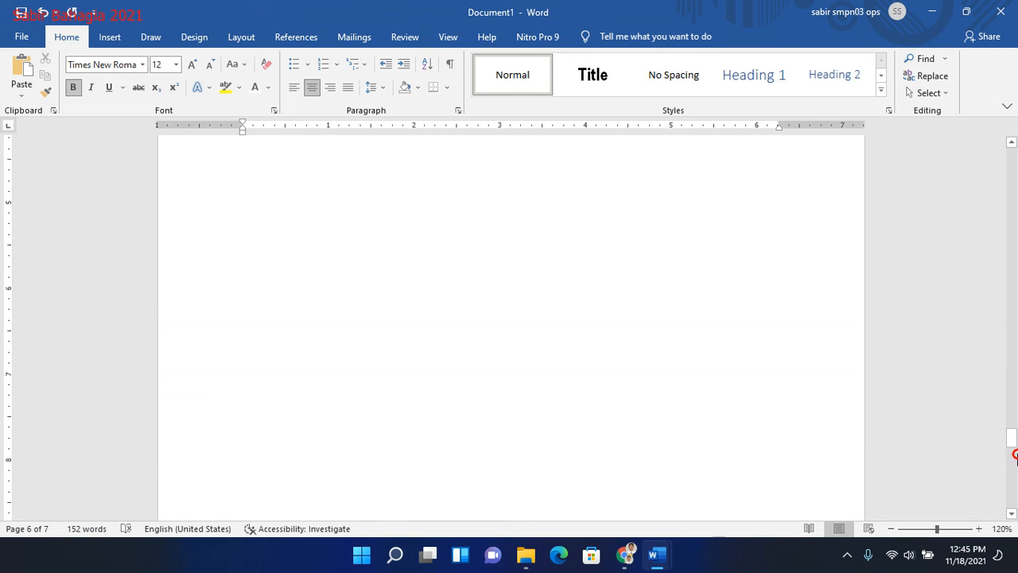
left_click(1015, 458)
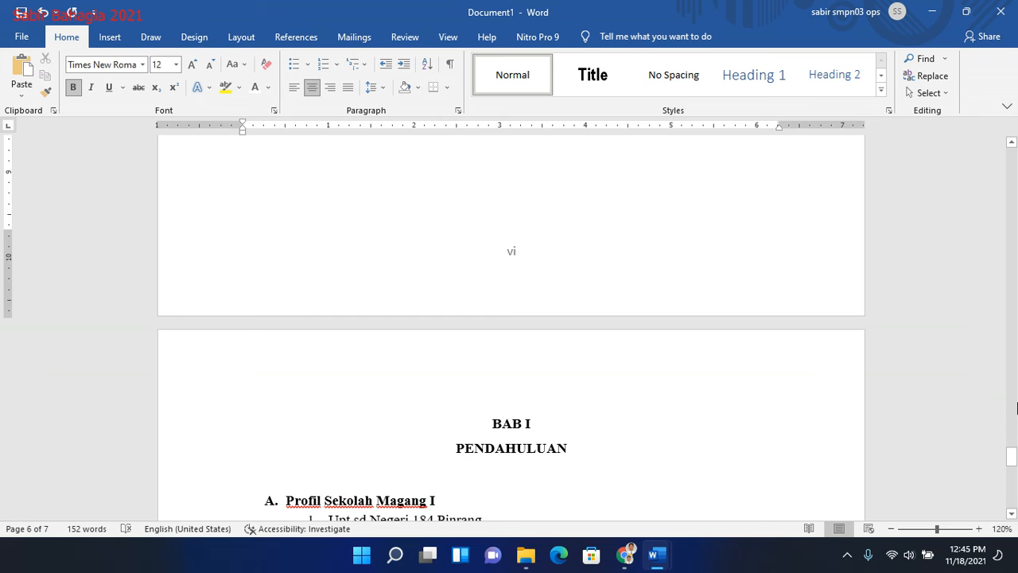
left_click(1015, 406)
left_click(1015, 336)
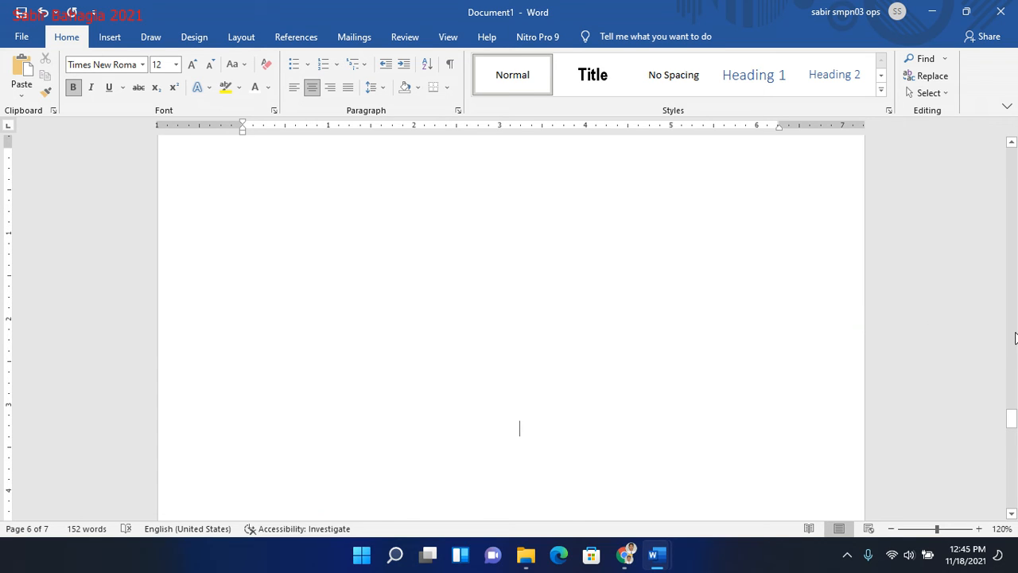
left_click(1016, 338)
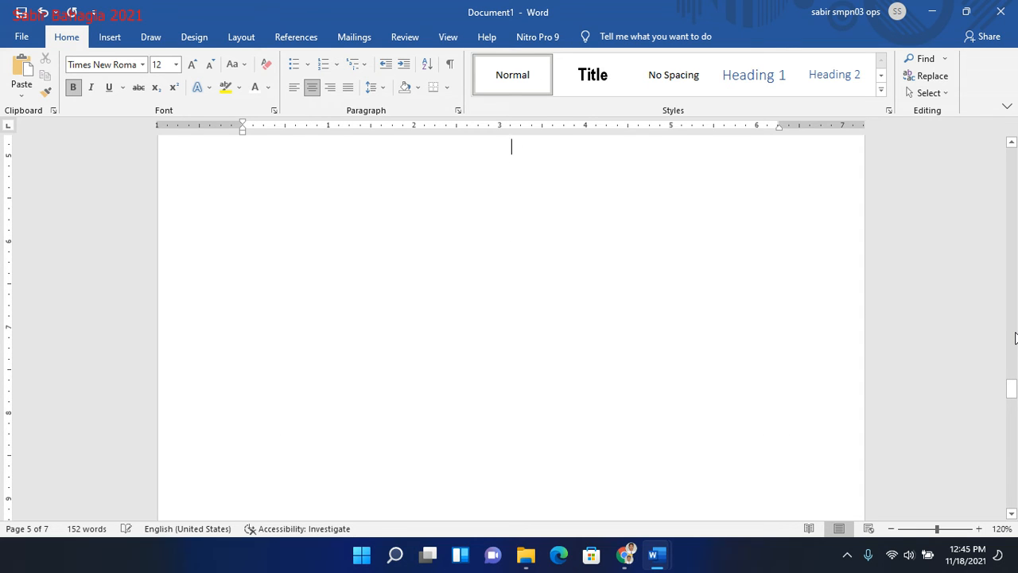
left_click(1015, 337)
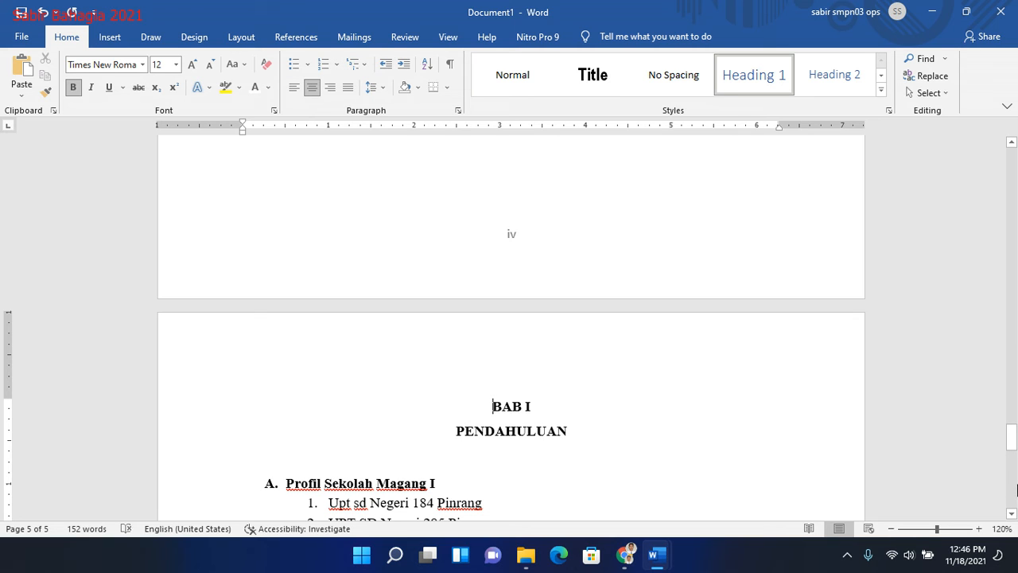
- Duplicate everything from "BAB I" through the "Profil Sekolah Magang II" paragraph onto a new page after it
mouse_move(1011, 435)
left_mouse_down()
mouse_move(1011, 468)
mouse_move(1011, 442)
left_mouse_up()
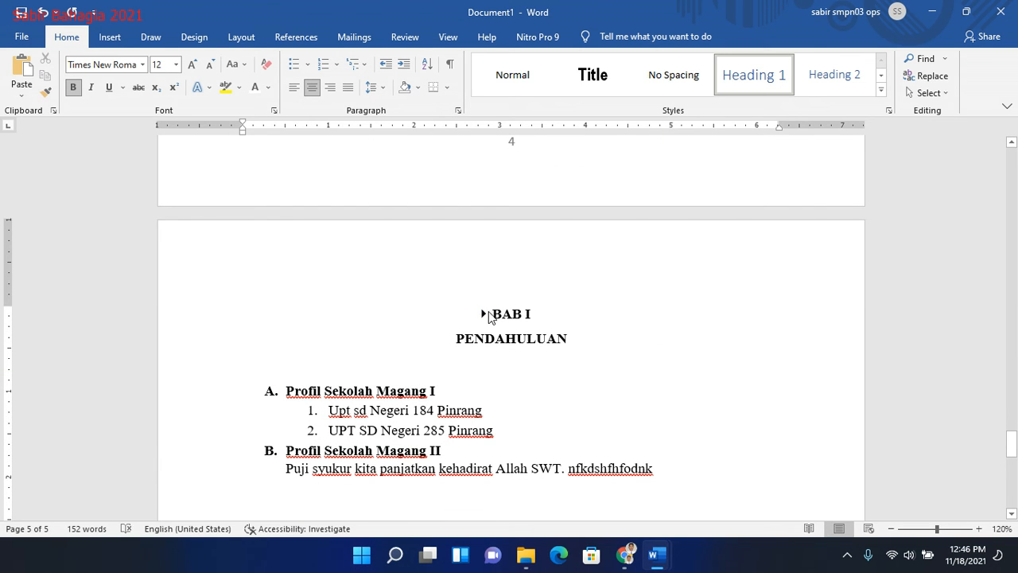
left_click_drag(493, 313, 674, 489)
left_click_drag(1013, 451, 1013, 466)
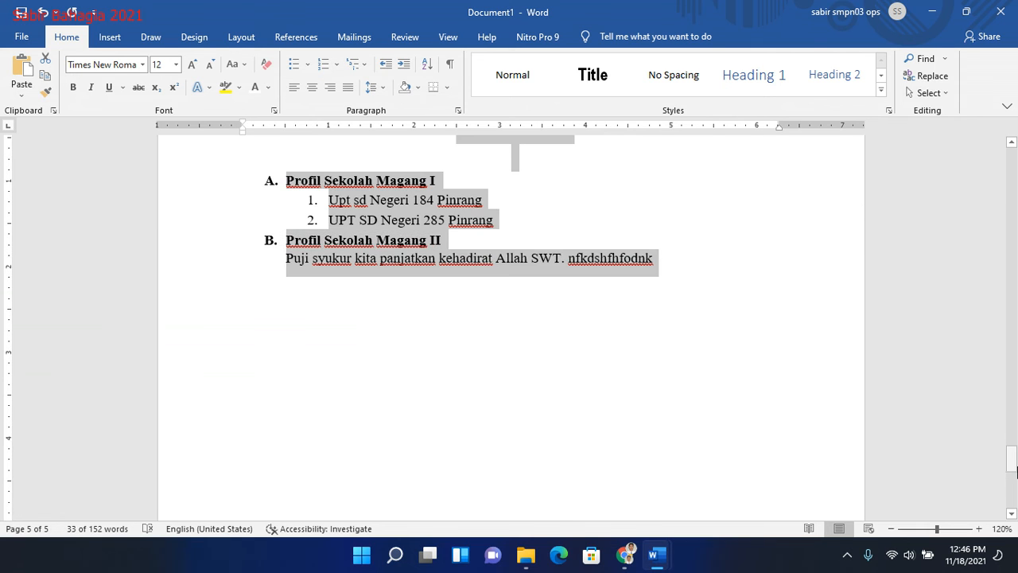
left_click(700, 276)
key("Return")
key("Return")
key("Return")
key("Return")
key("Return")
key("Return")
key("Return")
key("Return")
key("Return")
key("Return")
key("Return")
key("Return")
key("Return")
key("Return")
key("Return")
key("Return")
key("Return")
key("Return")
key("Return")
key("Return")
key("Return")
key("BackSpace")
key("BackSpace")
key("BackSpace")
key("BackSpace")
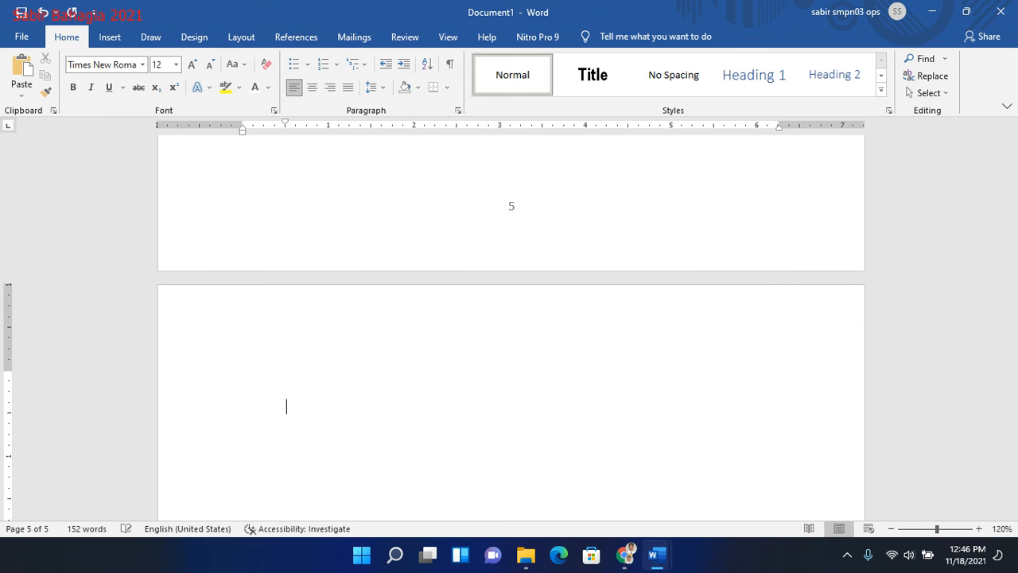
type("BAB I PENDAHULUAN  C. Profil Sekolah Magang I 3. Upt sd Negeri 184 Pinrang 4. UPT SD Negeri 285 Pinrang D. Profil Sekolah Magang II Puji syukur kita panjatkan kehadirat Allah SWT. nfkdshfhfodnk")
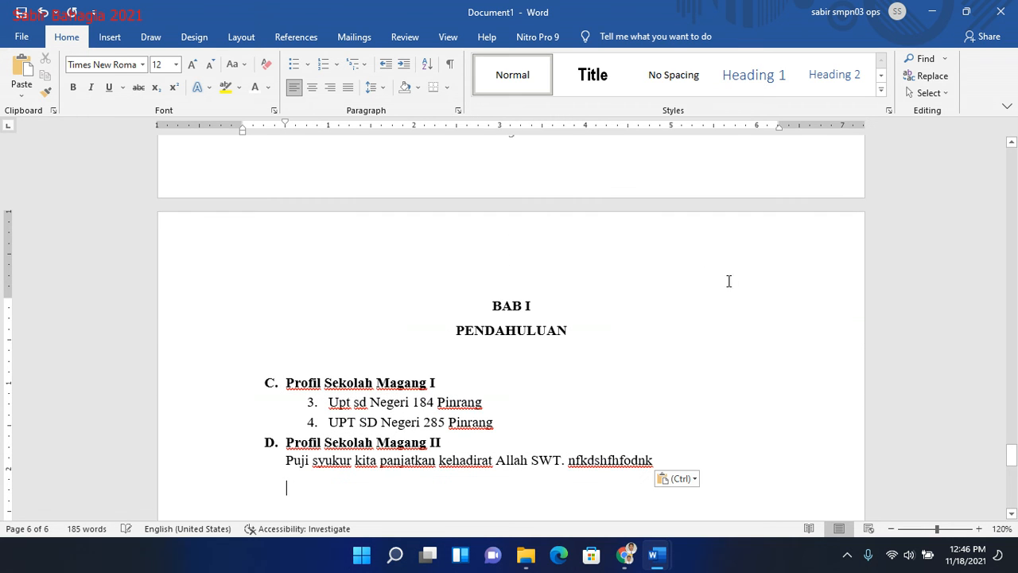
- Change the duplicated chapter title to "BAB II"
left_click(543, 305)
type("i")
key("BackSpace")
type("I")
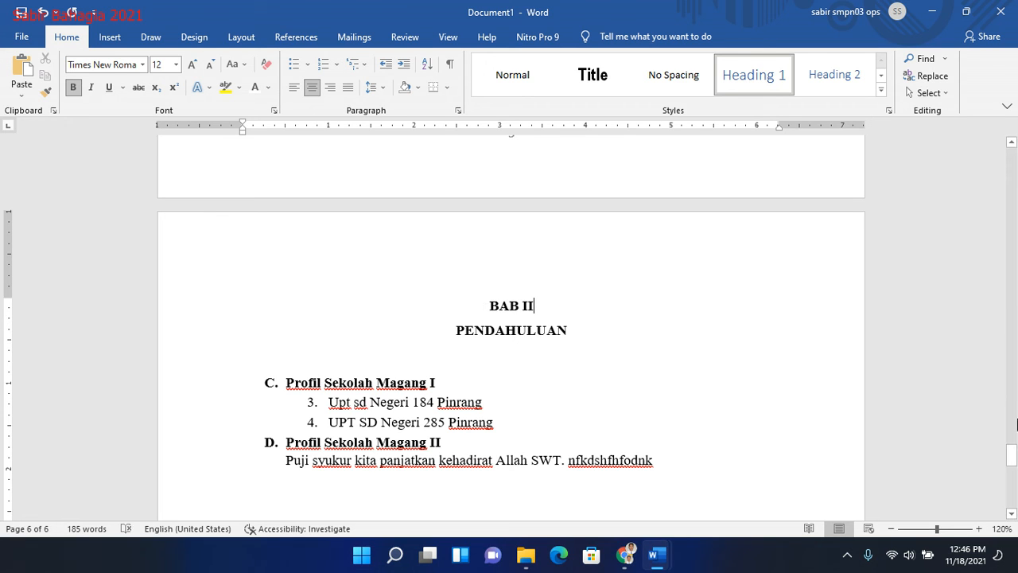
- Update the entire table of contents and check its entries and page numbers against the chapter pages
mouse_move(1015, 454)
left_mouse_down()
mouse_move(1015, 250)
mouse_move(1011, 334)
left_mouse_up()
left_click(415, 299)
left_click(403, 277)
left_click(325, 219)
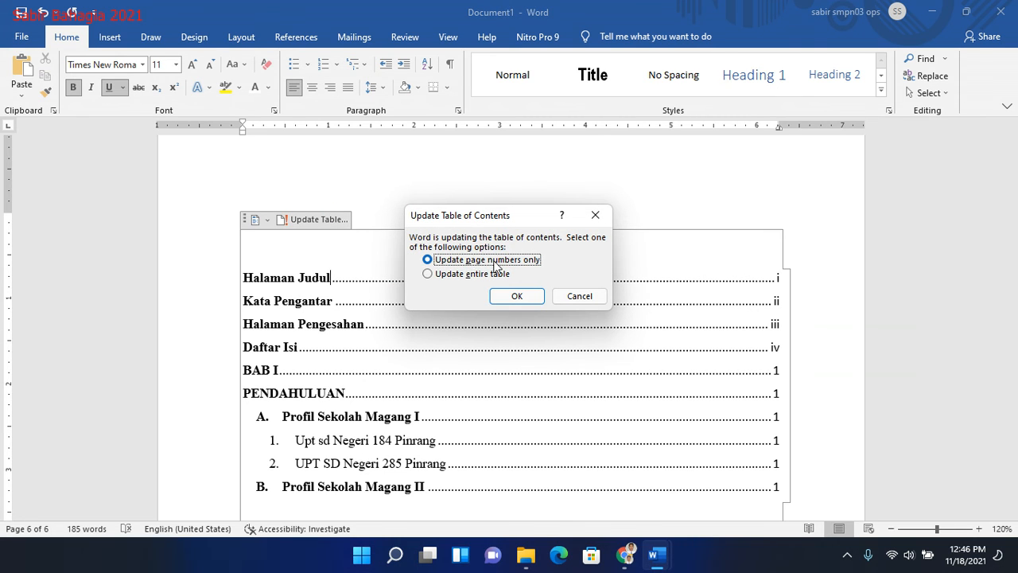
left_click(468, 274)
left_click(516, 296)
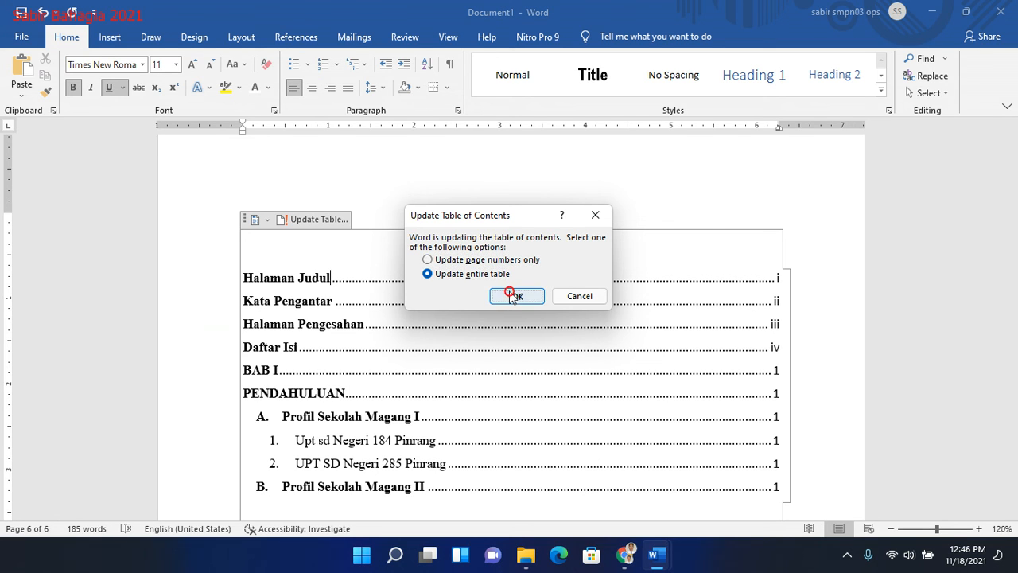
left_click_drag(1010, 337, 1011, 347)
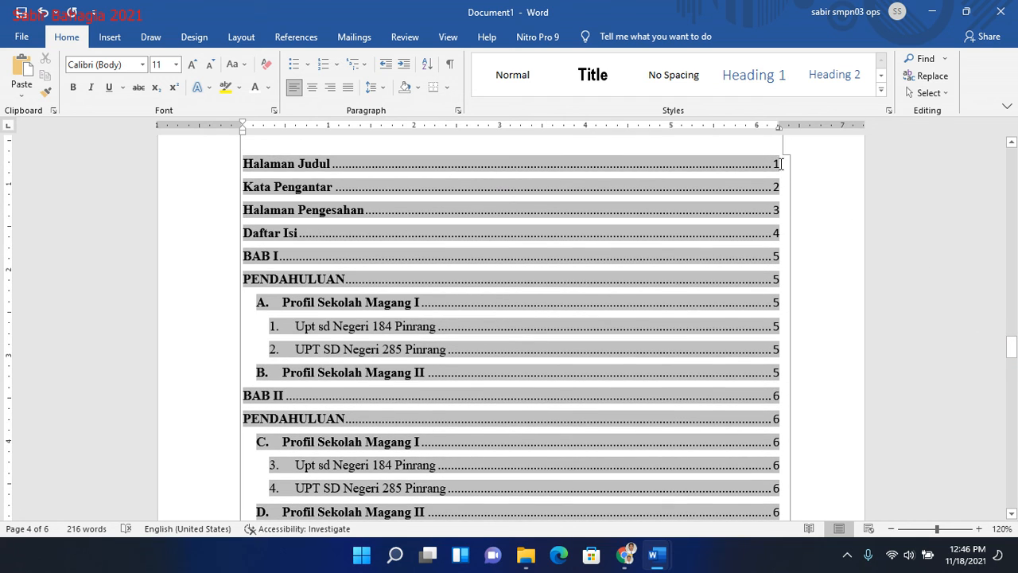
left_click_drag(1011, 340, 1012, 405)
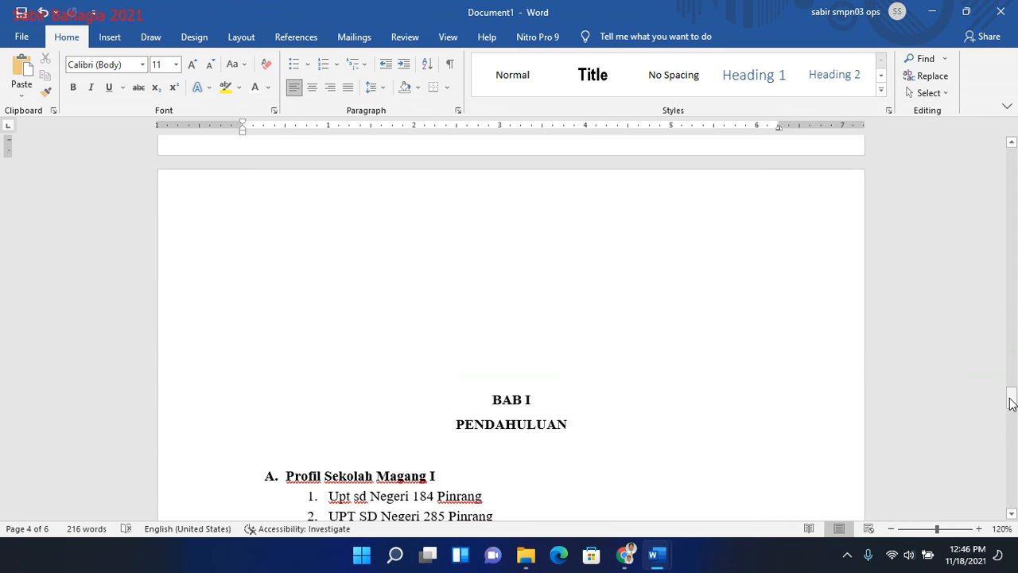
- Delete the empty lines above the "BAB I" title and insert a section break in front of it
left_click(549, 240)
key("Delete")
key("Delete")
key("Delete")
key("Delete")
key("Delete")
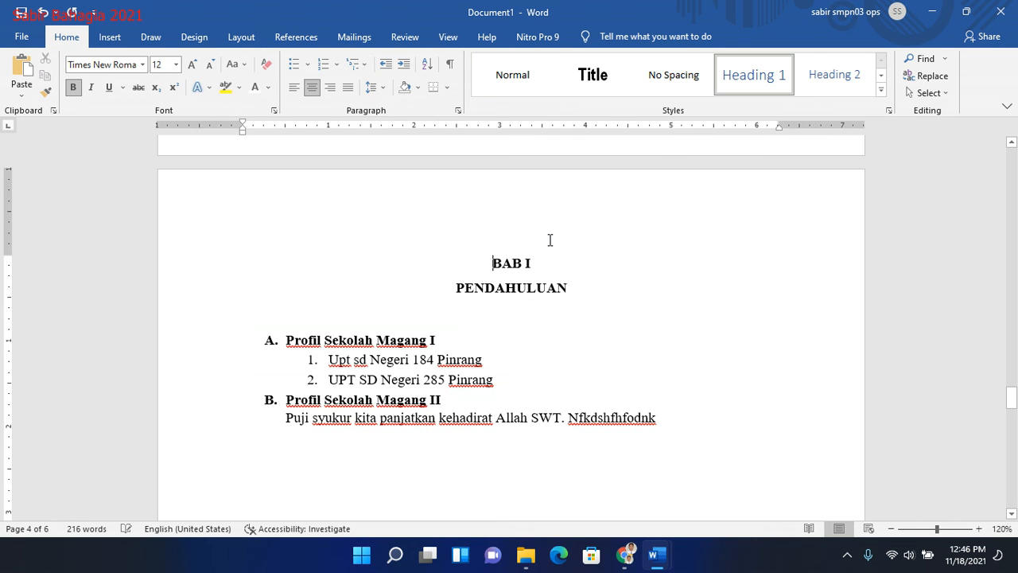
left_click(257, 43)
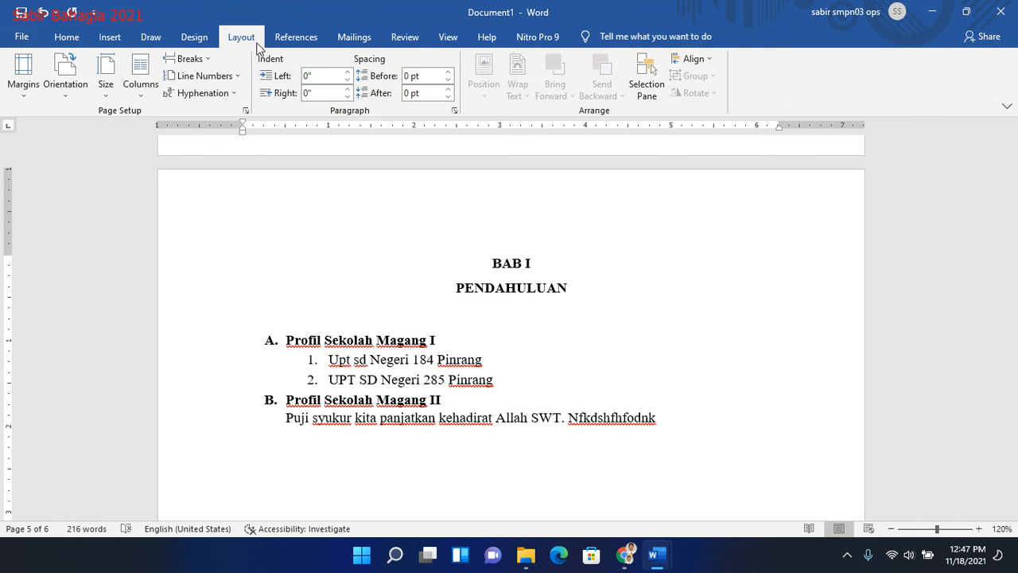
left_click(205, 60)
key("Escape")
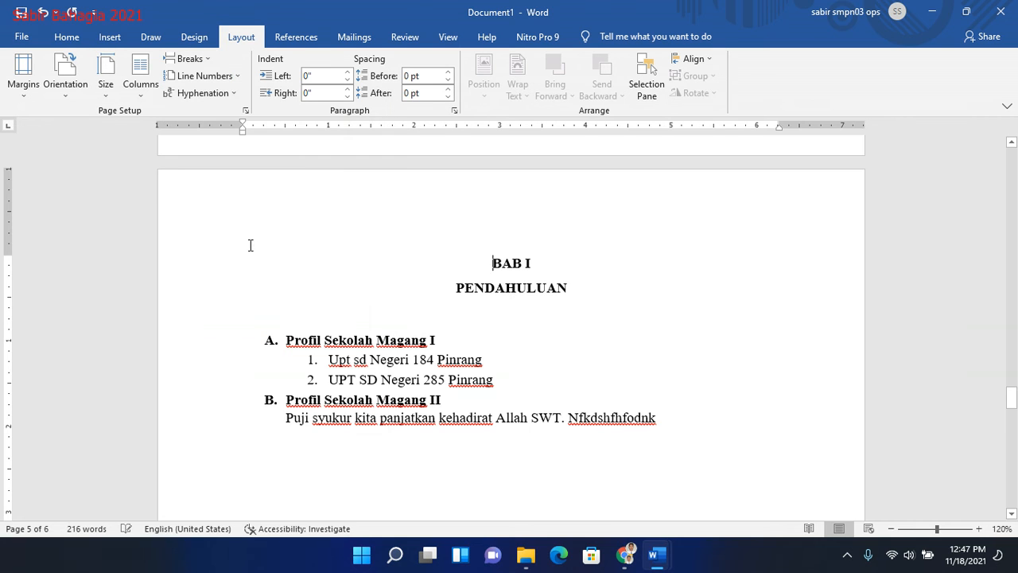
- Set the page numbers of the front-matter section to the i, ii, iii format, starting at i, and return to the body text
left_click(1014, 307)
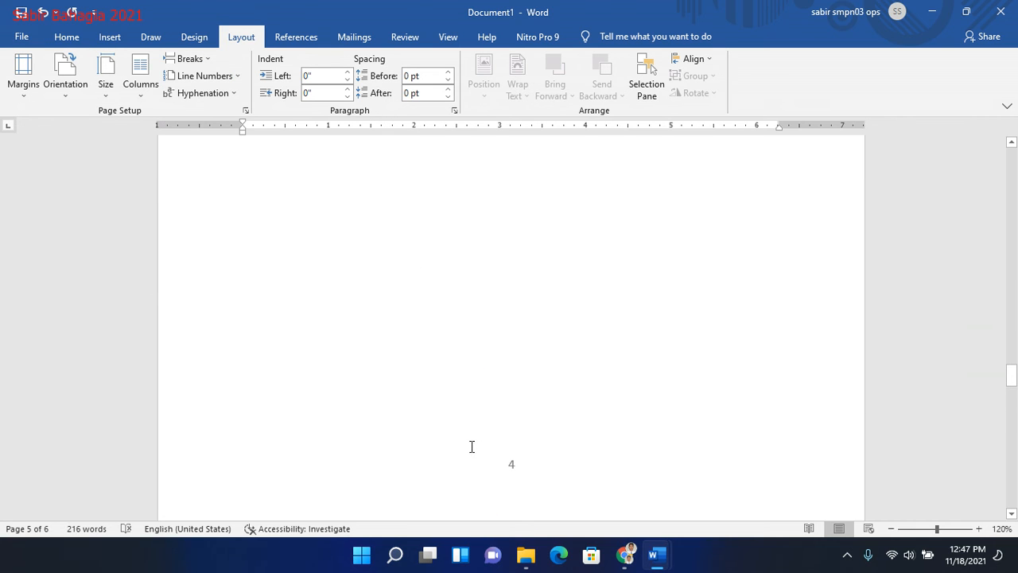
double_click(518, 468)
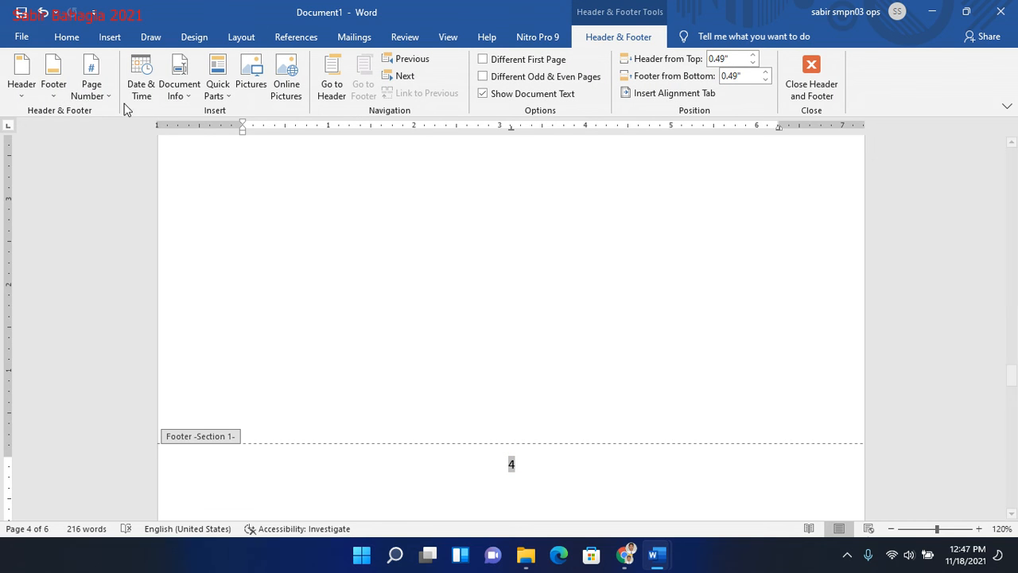
left_click(104, 89)
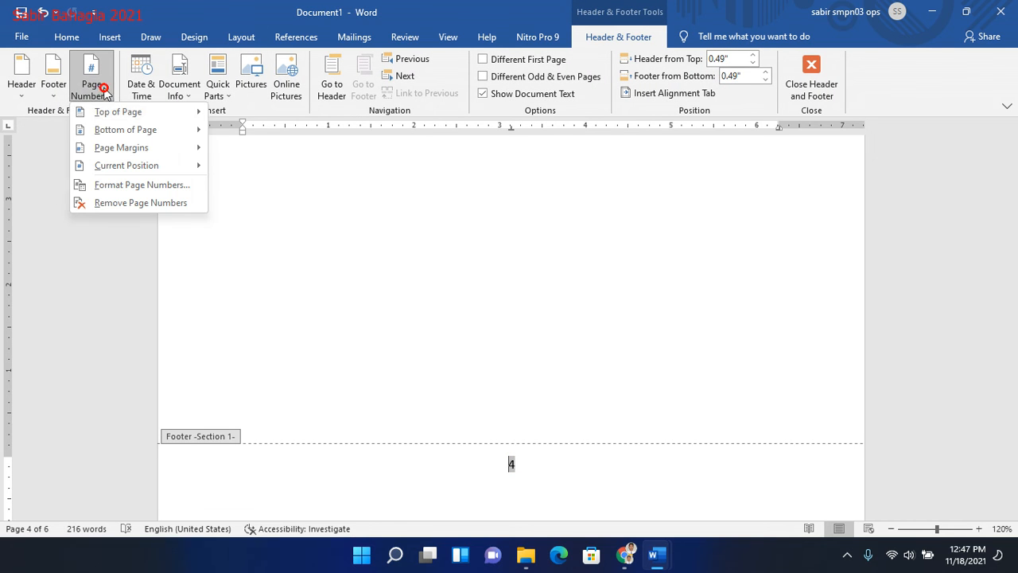
left_click(159, 188)
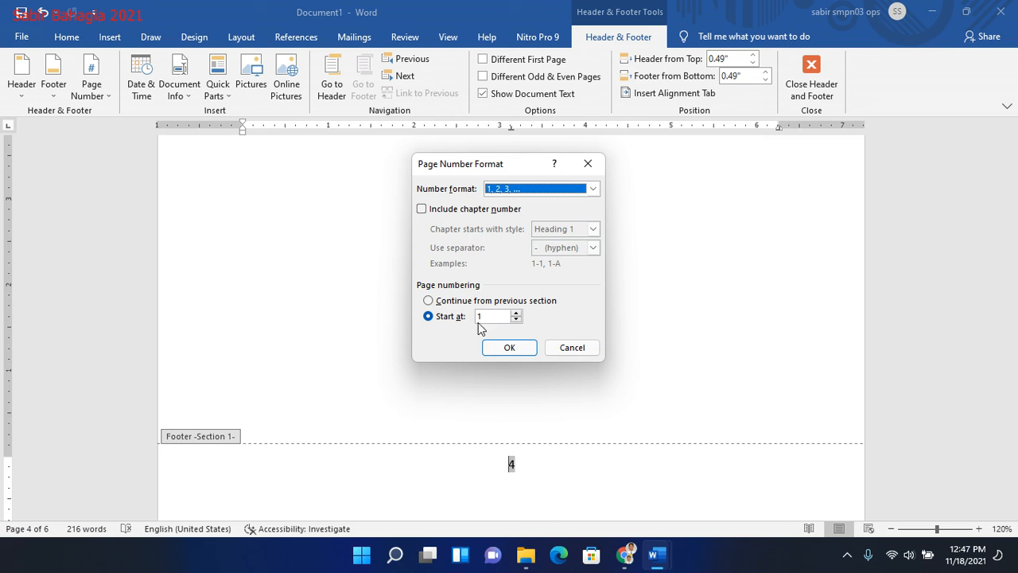
left_click(593, 188)
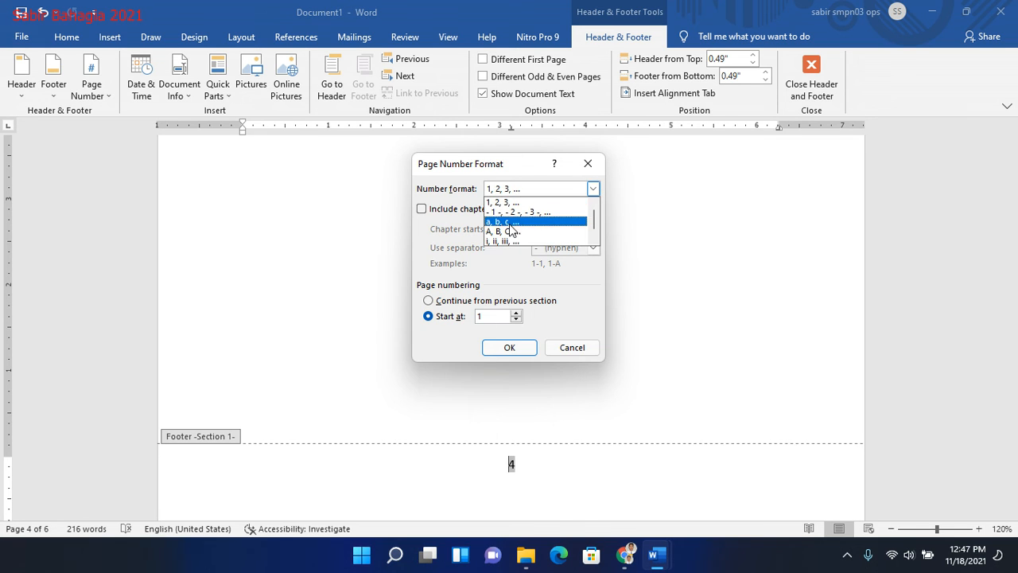
left_click(504, 240)
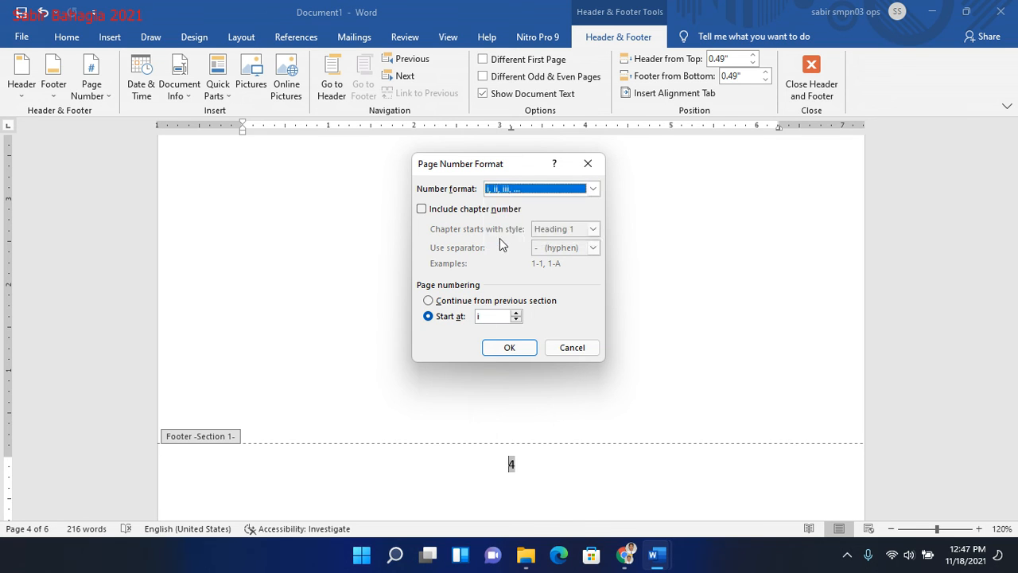
left_click(509, 348)
scroll(1016, 263, "down", 10)
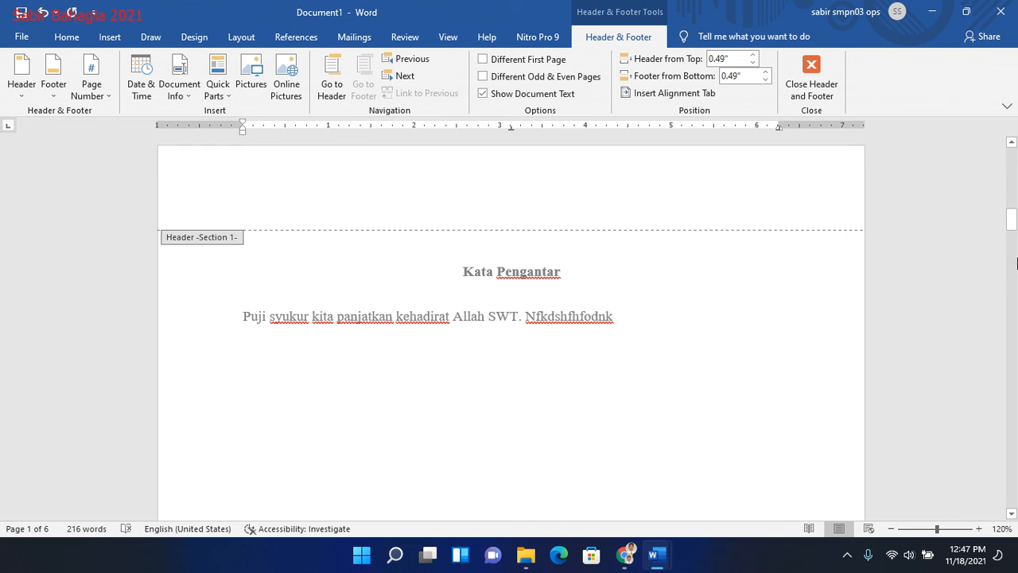
left_click(666, 336)
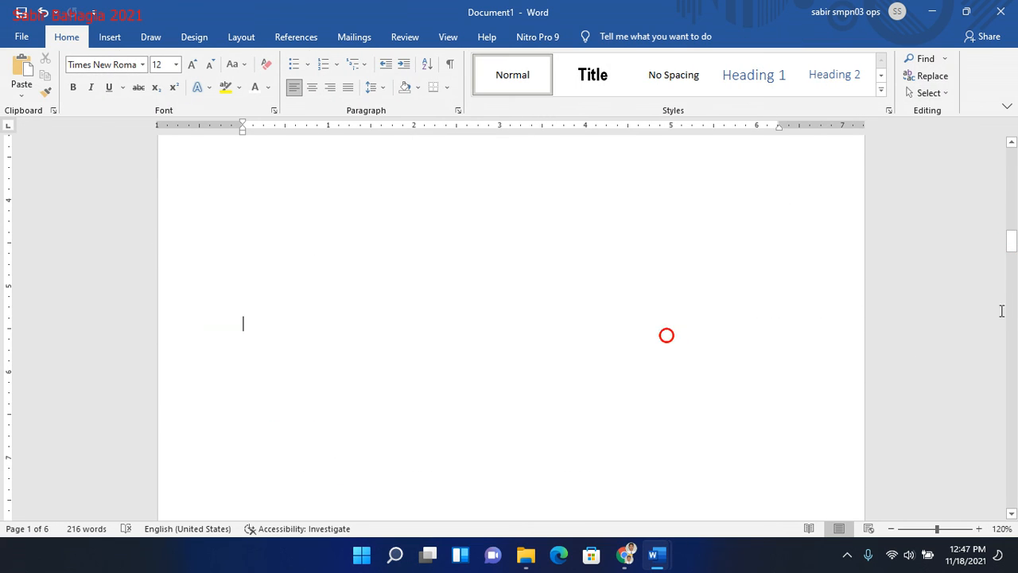
- Update only the page numbers in the table of contents under Daftar Isi
left_click_drag(1012, 243, 1011, 344)
left_click(563, 237)
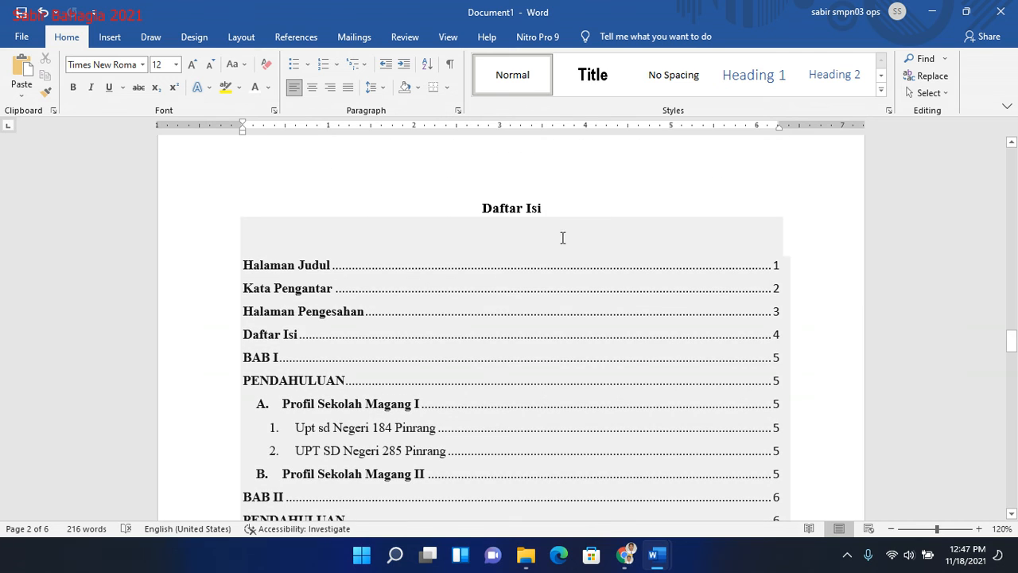
left_click(519, 262)
left_click(326, 209)
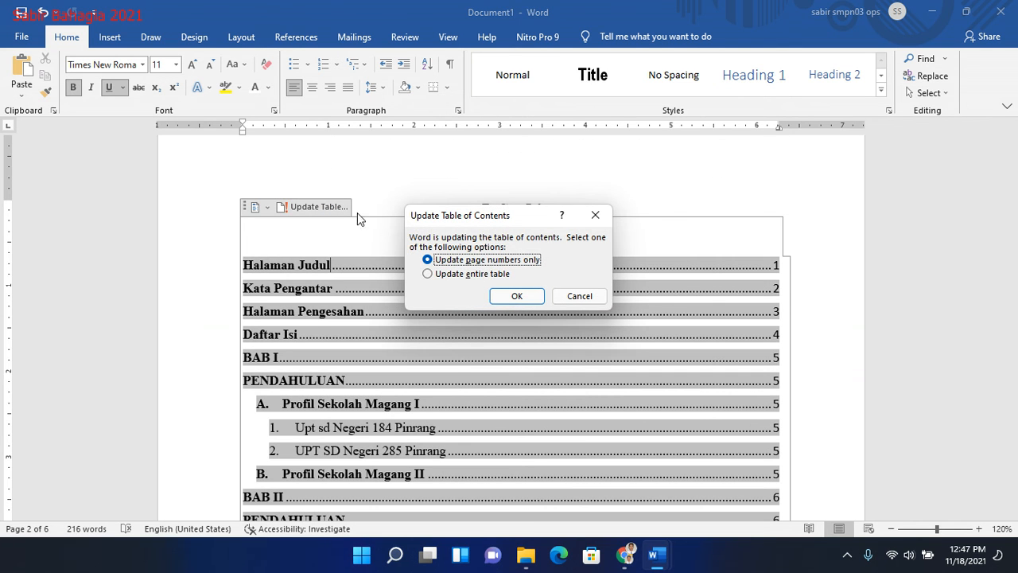
double_click(488, 261)
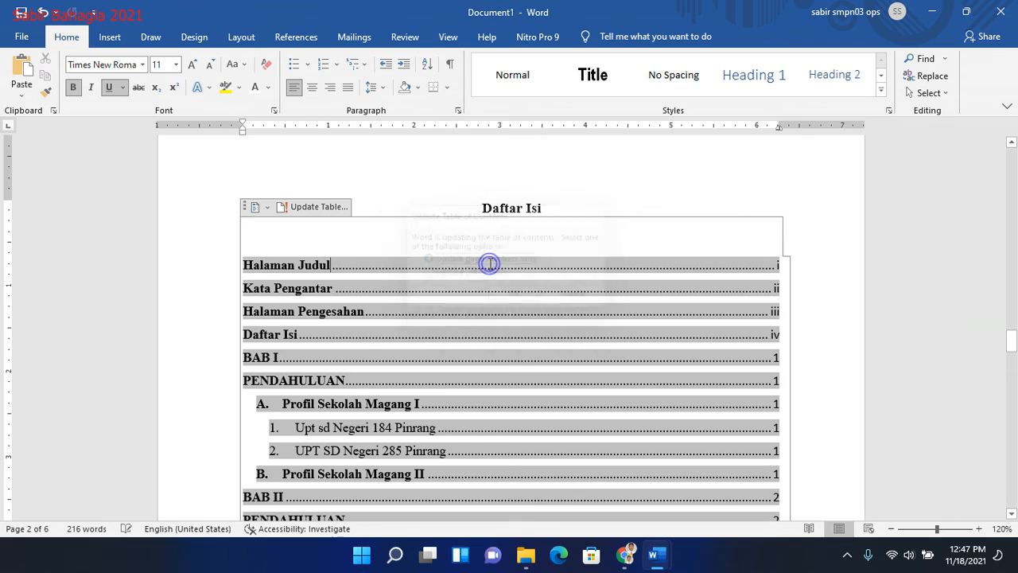
- Compare the page numbers in the table of contents with those on the BAB I and BAB II pages
left_click(735, 347)
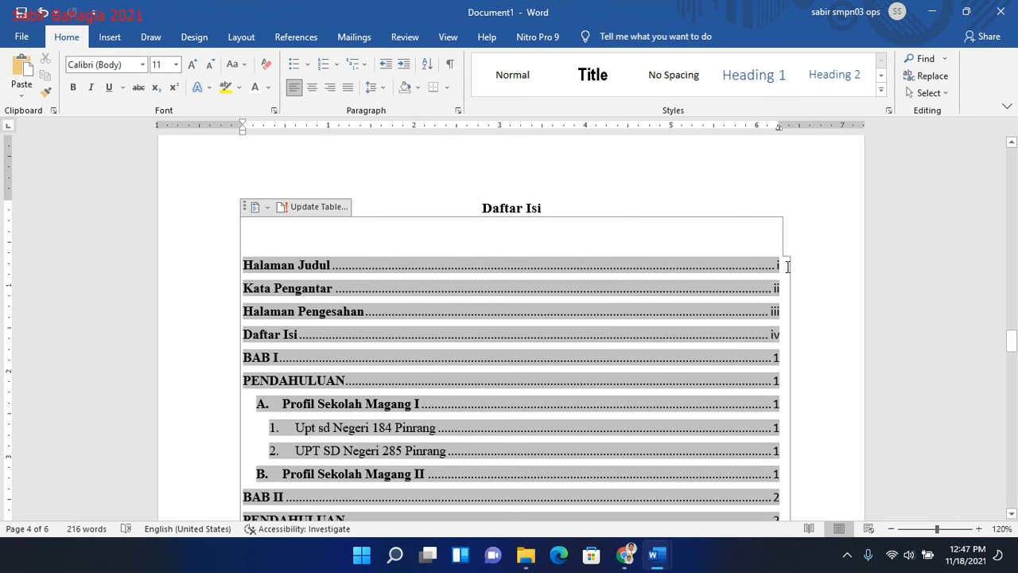
left_click_drag(1010, 340, 1013, 455)
left_click(847, 554)
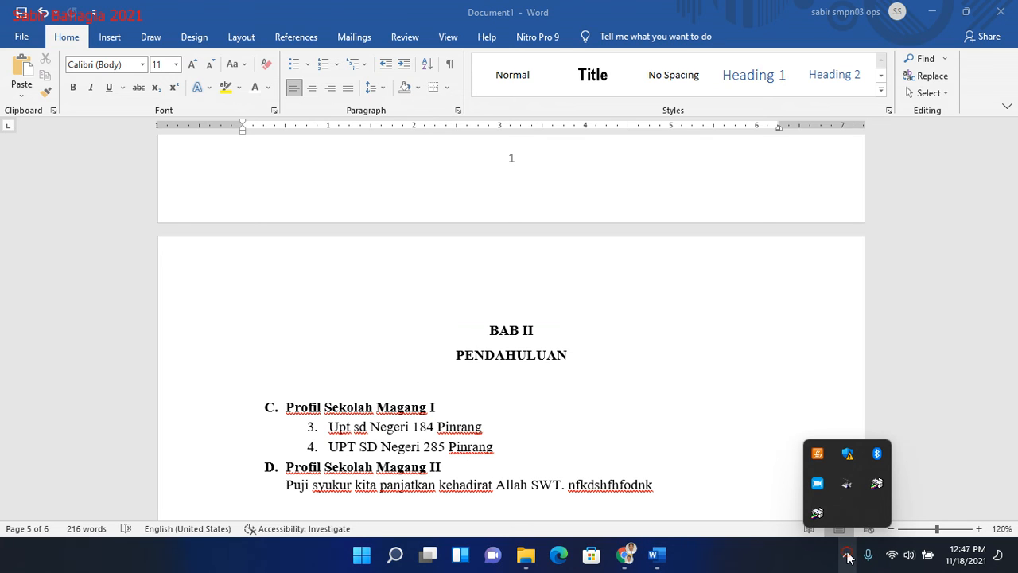
left_click(687, 341)
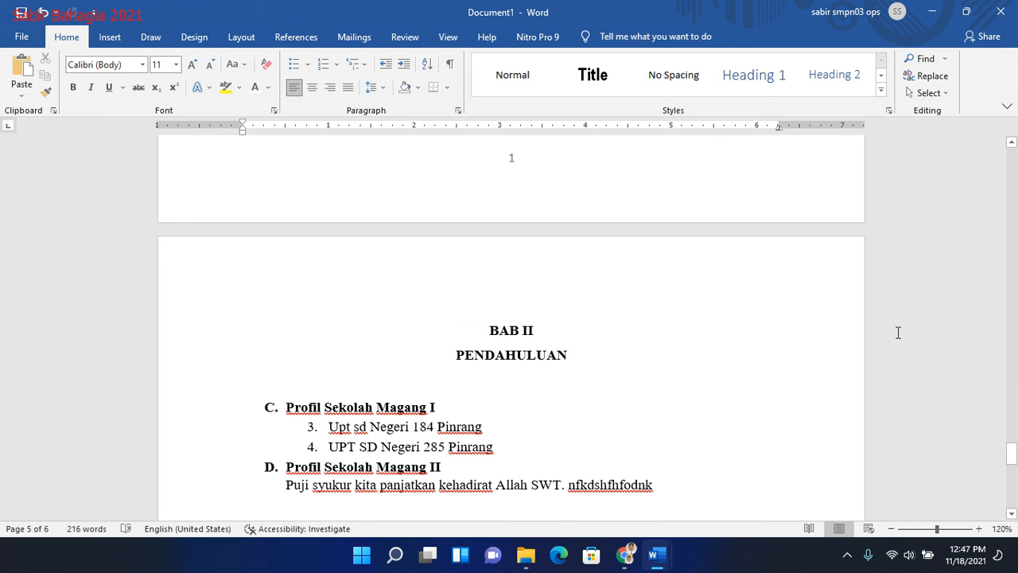
left_click(1014, 384)
left_click_drag(1015, 429, 1014, 346)
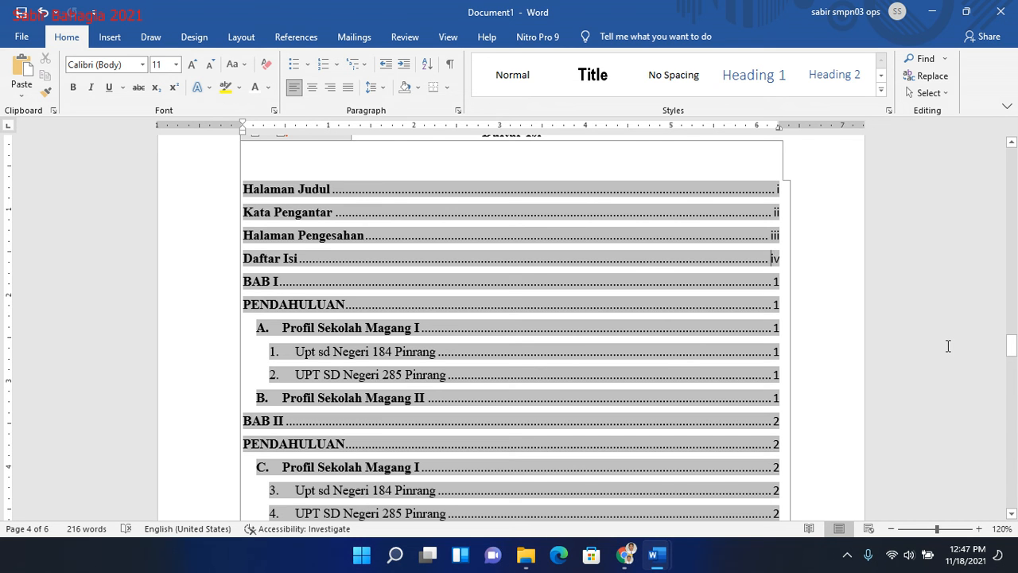
mouse_move(1009, 344)
left_mouse_down()
mouse_move(1011, 363)
mouse_move(1009, 346)
left_mouse_up()
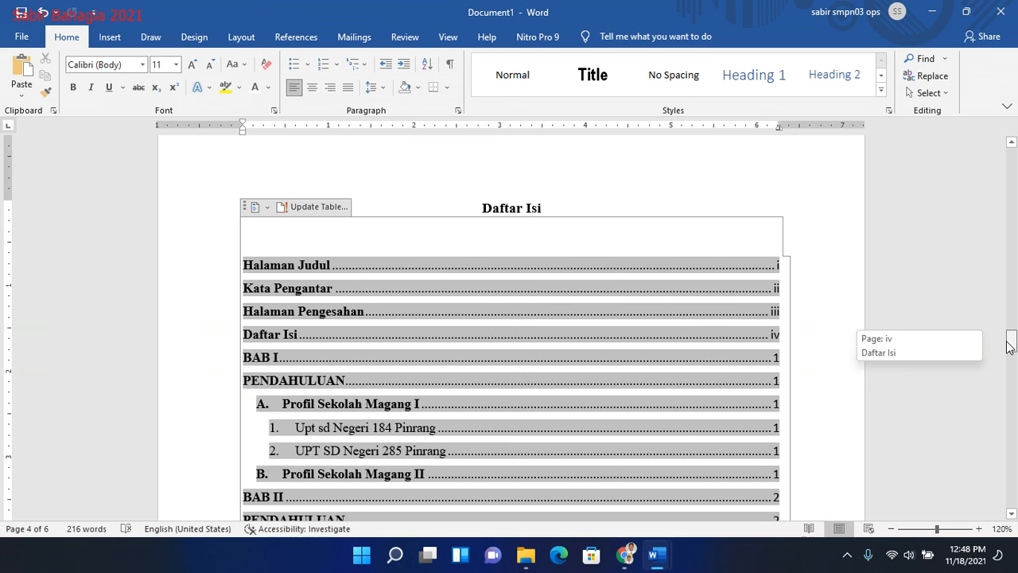
left_click_drag(1010, 346, 1010, 351)
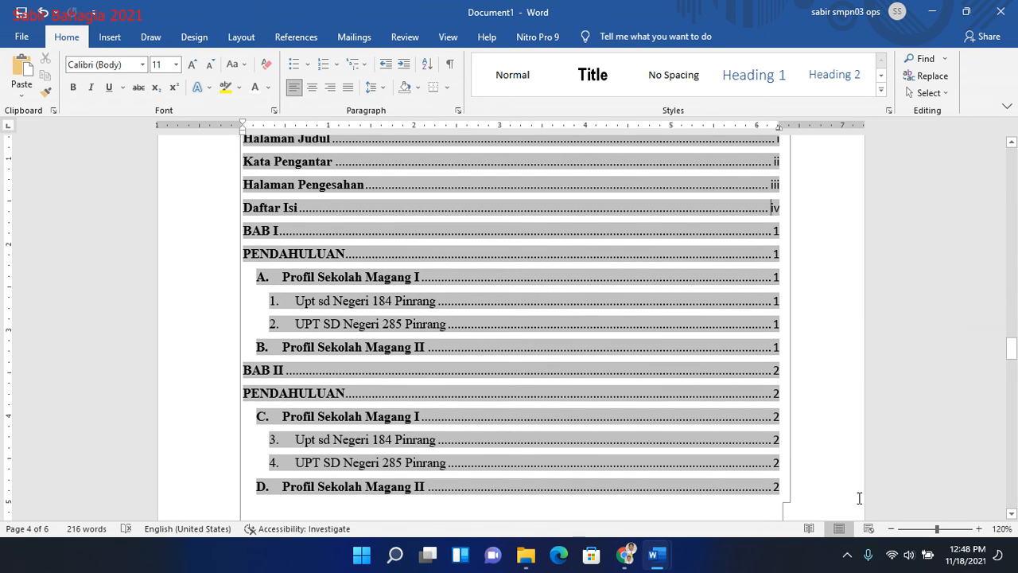
left_click(845, 553)
left_click(817, 481)
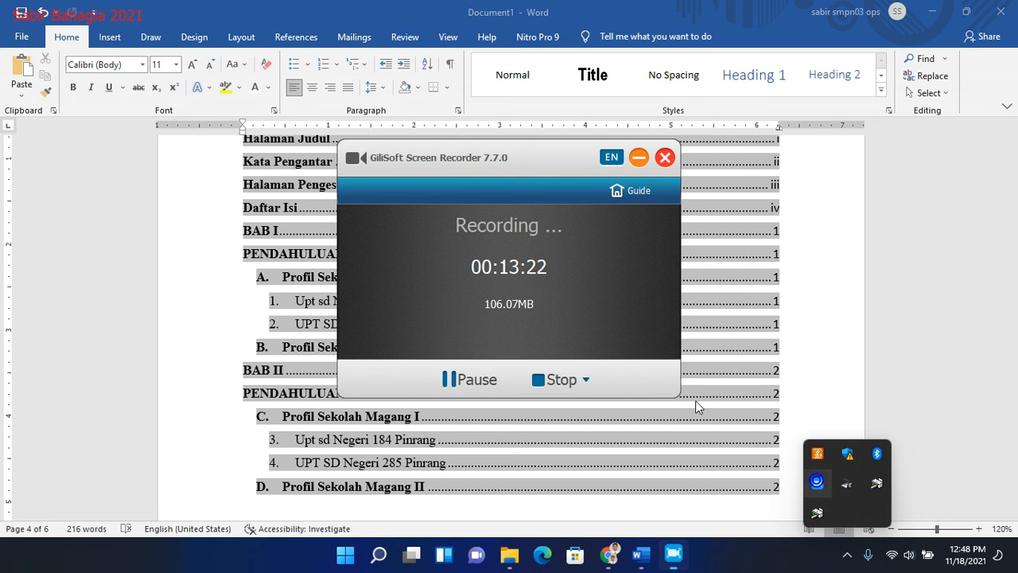